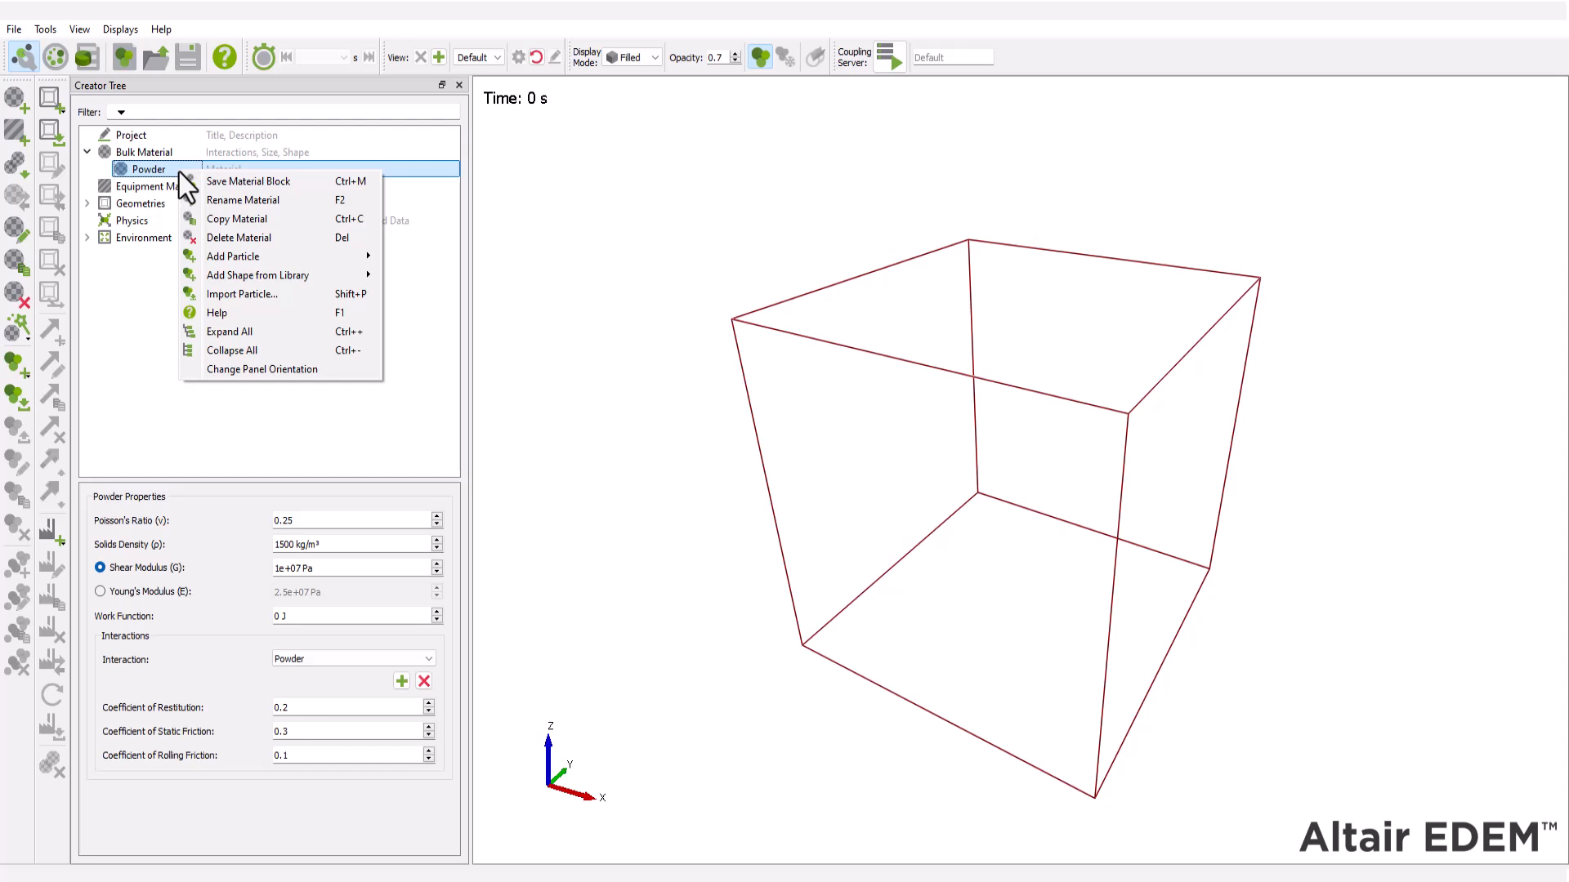
Step: Add a particle named PowderParticle to the Powder material and give it the single sphere shape
click(438, 257)
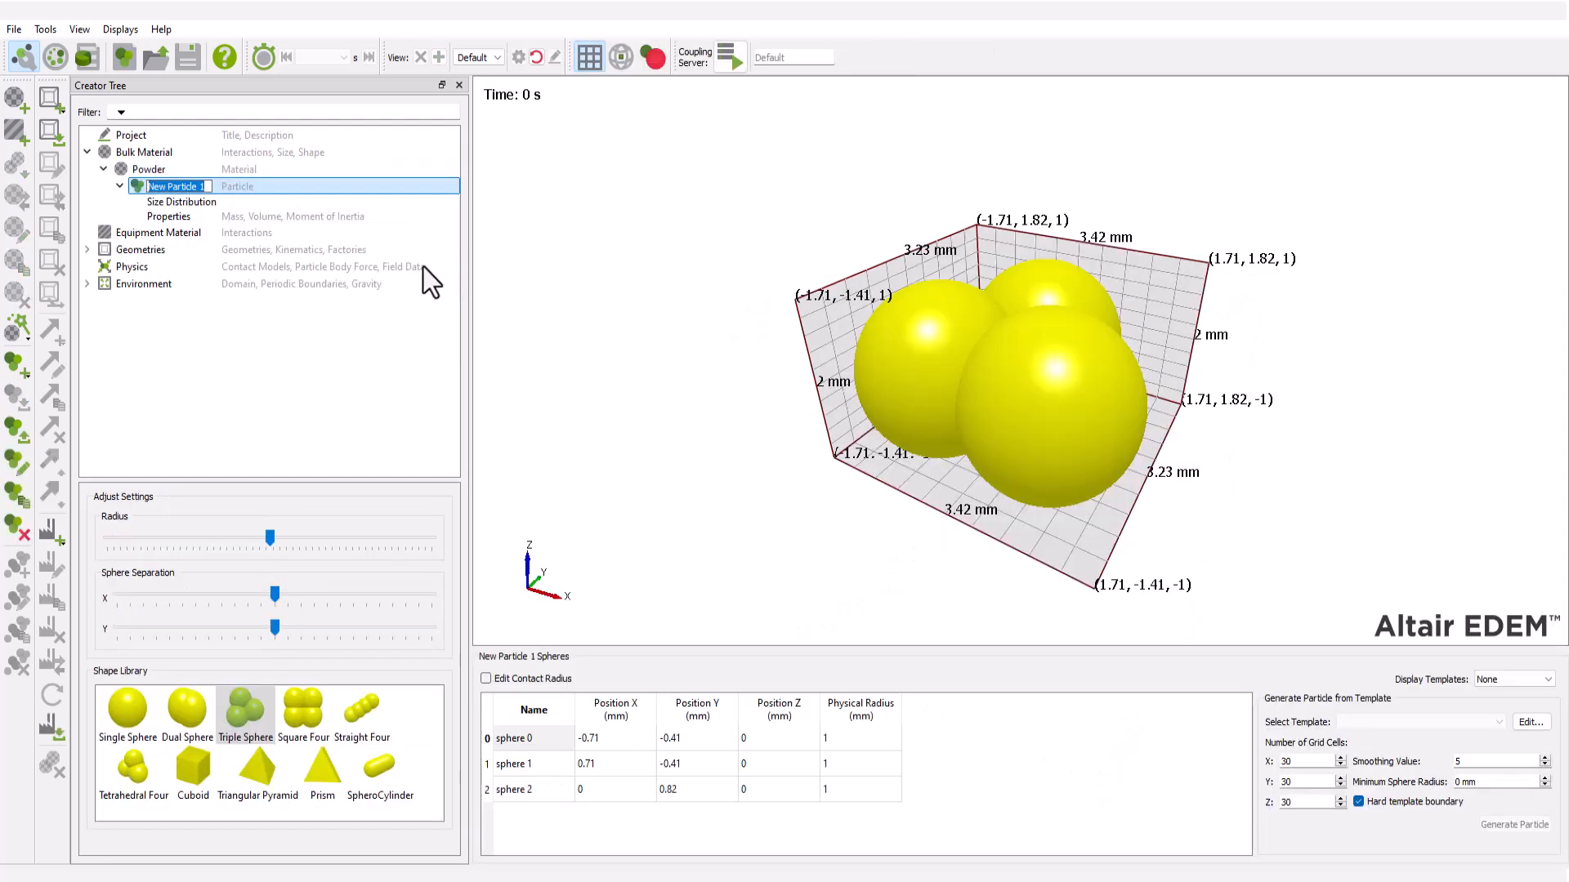
text(PowderParticle)
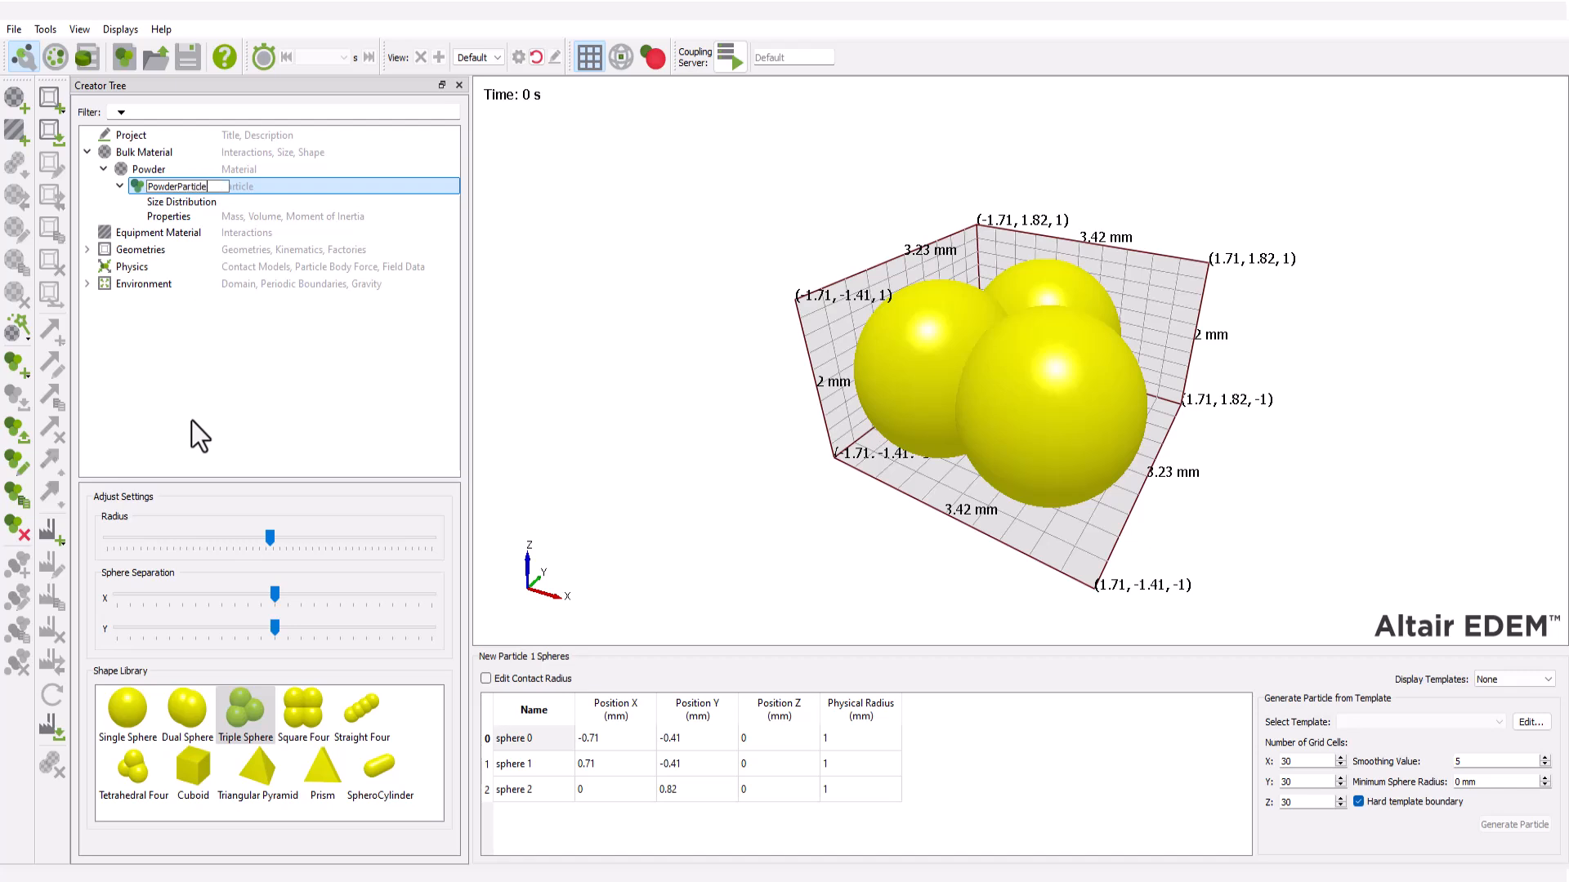
key(Return)
click(127, 710)
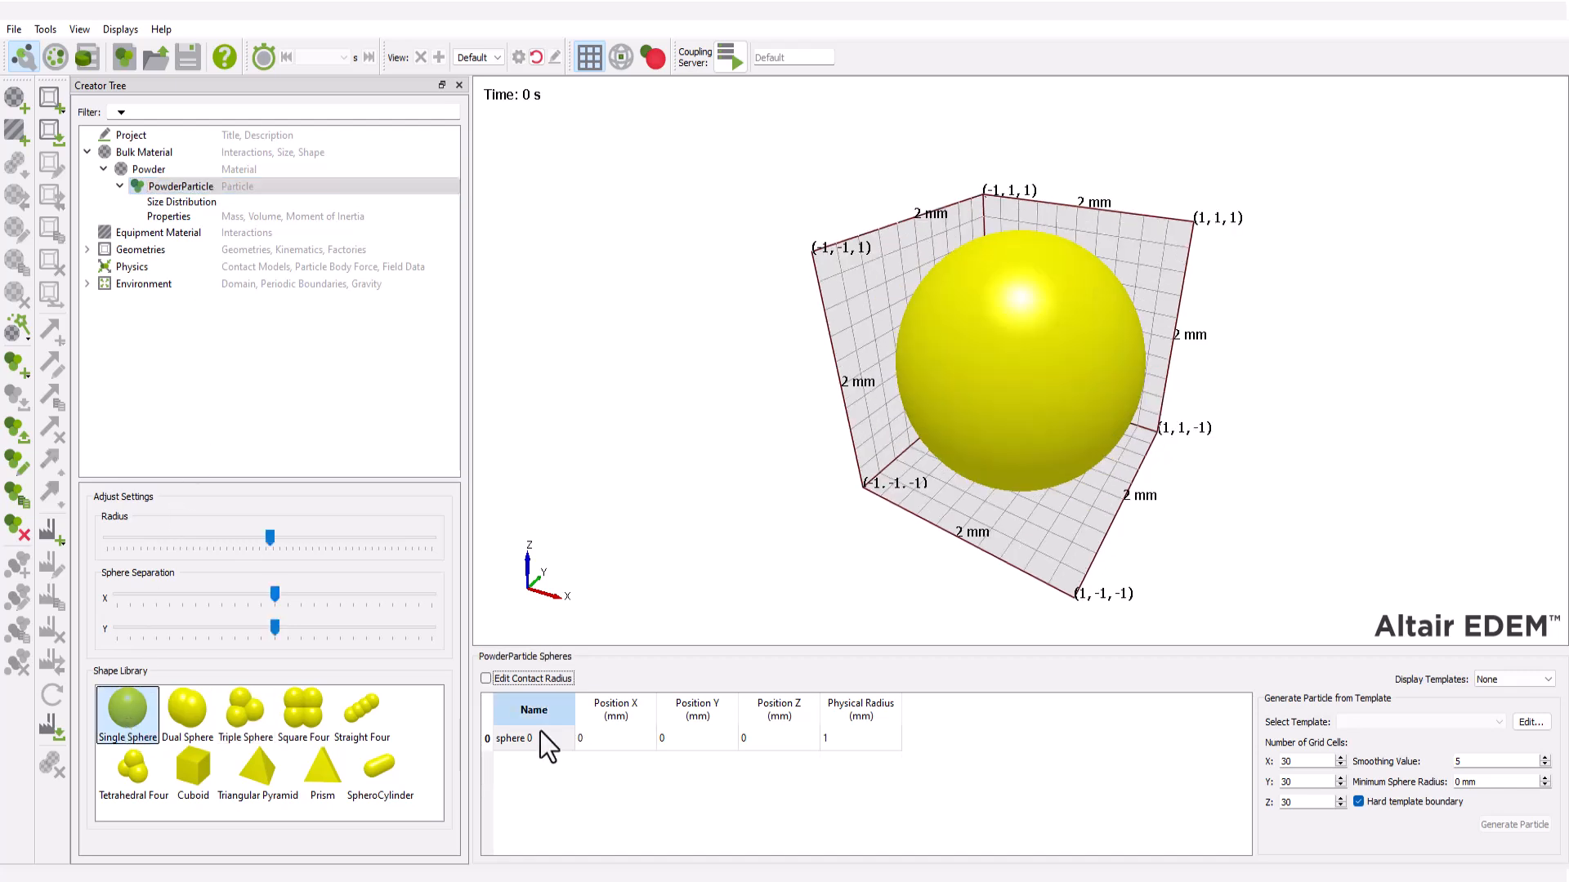
Step: Set the sphere's physical radius to 0.2 mm and open the particle's mass and volume properties
double_click(864, 740)
text(0.2)
key(Return)
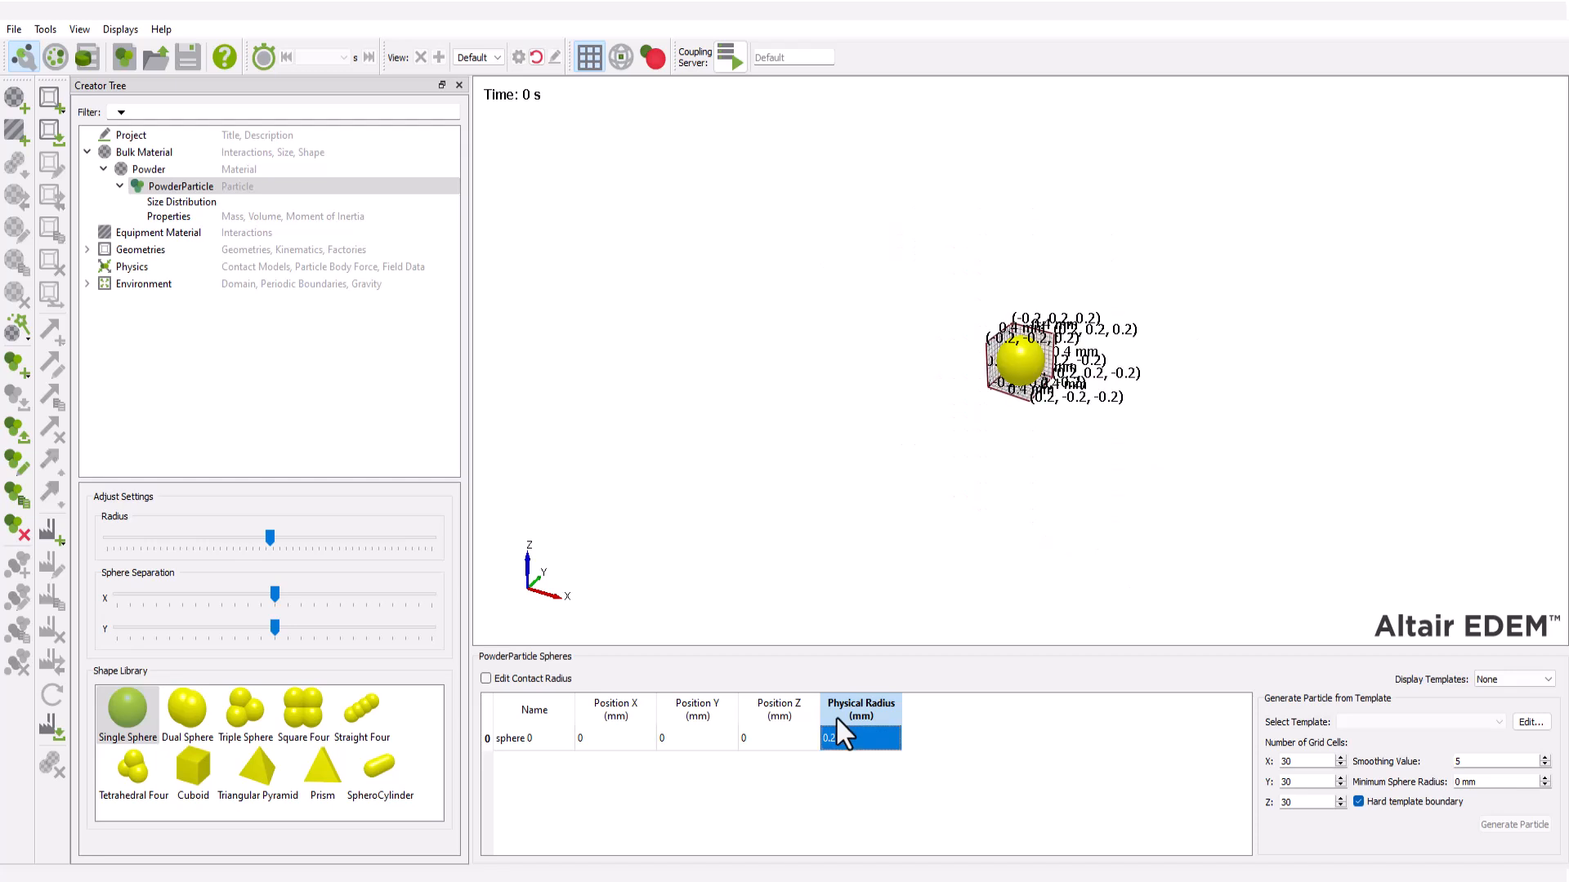
click(536, 58)
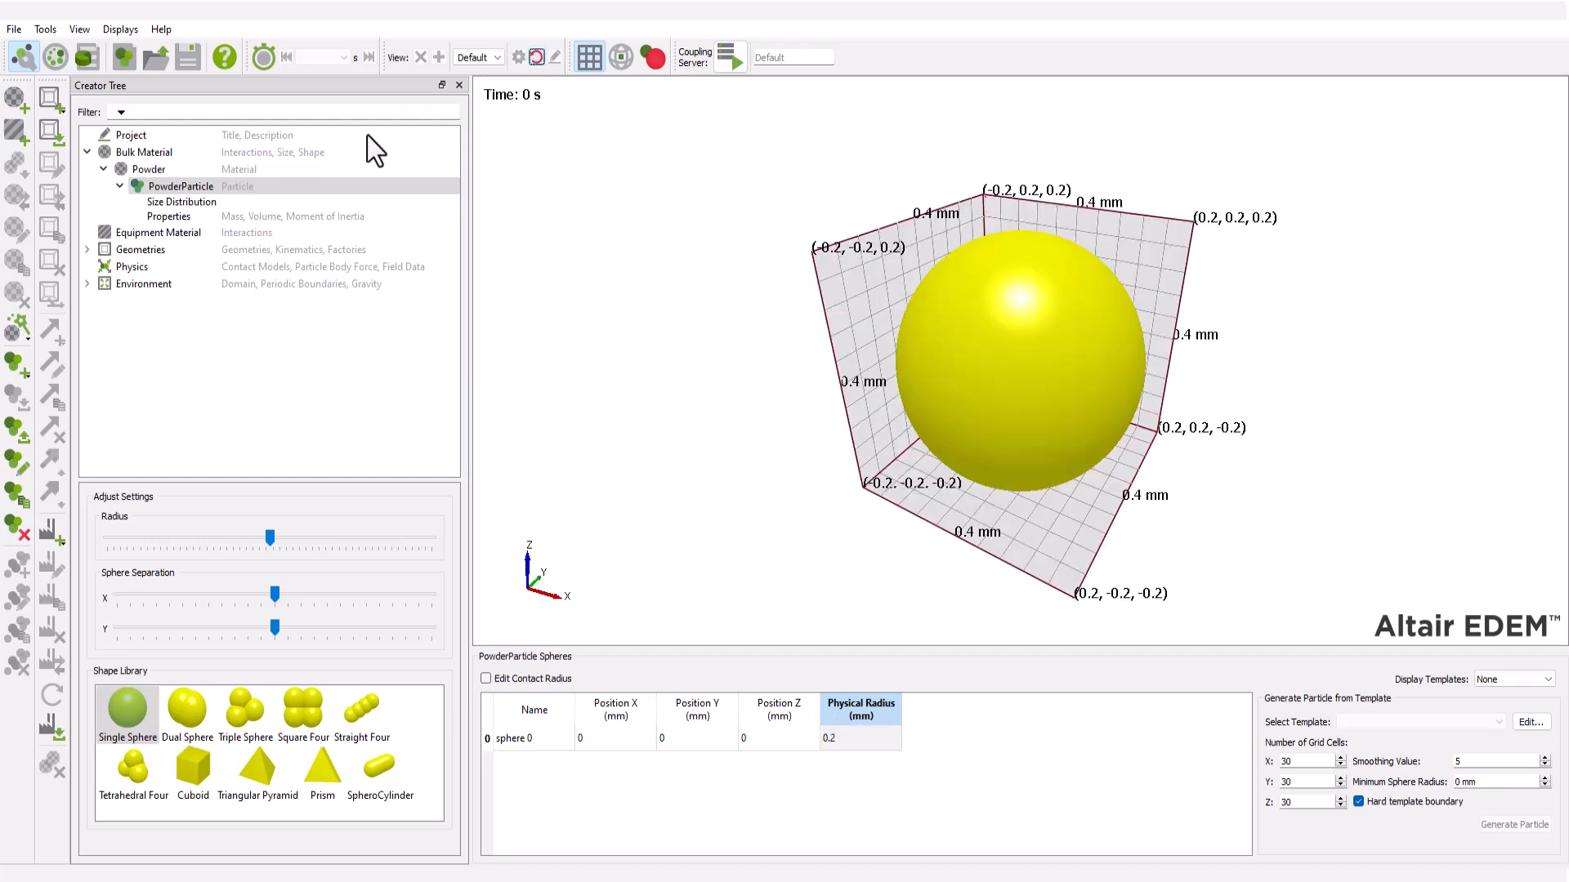
click(176, 216)
click(124, 570)
Step: Add an equipment material named Steel
right_click(190, 235)
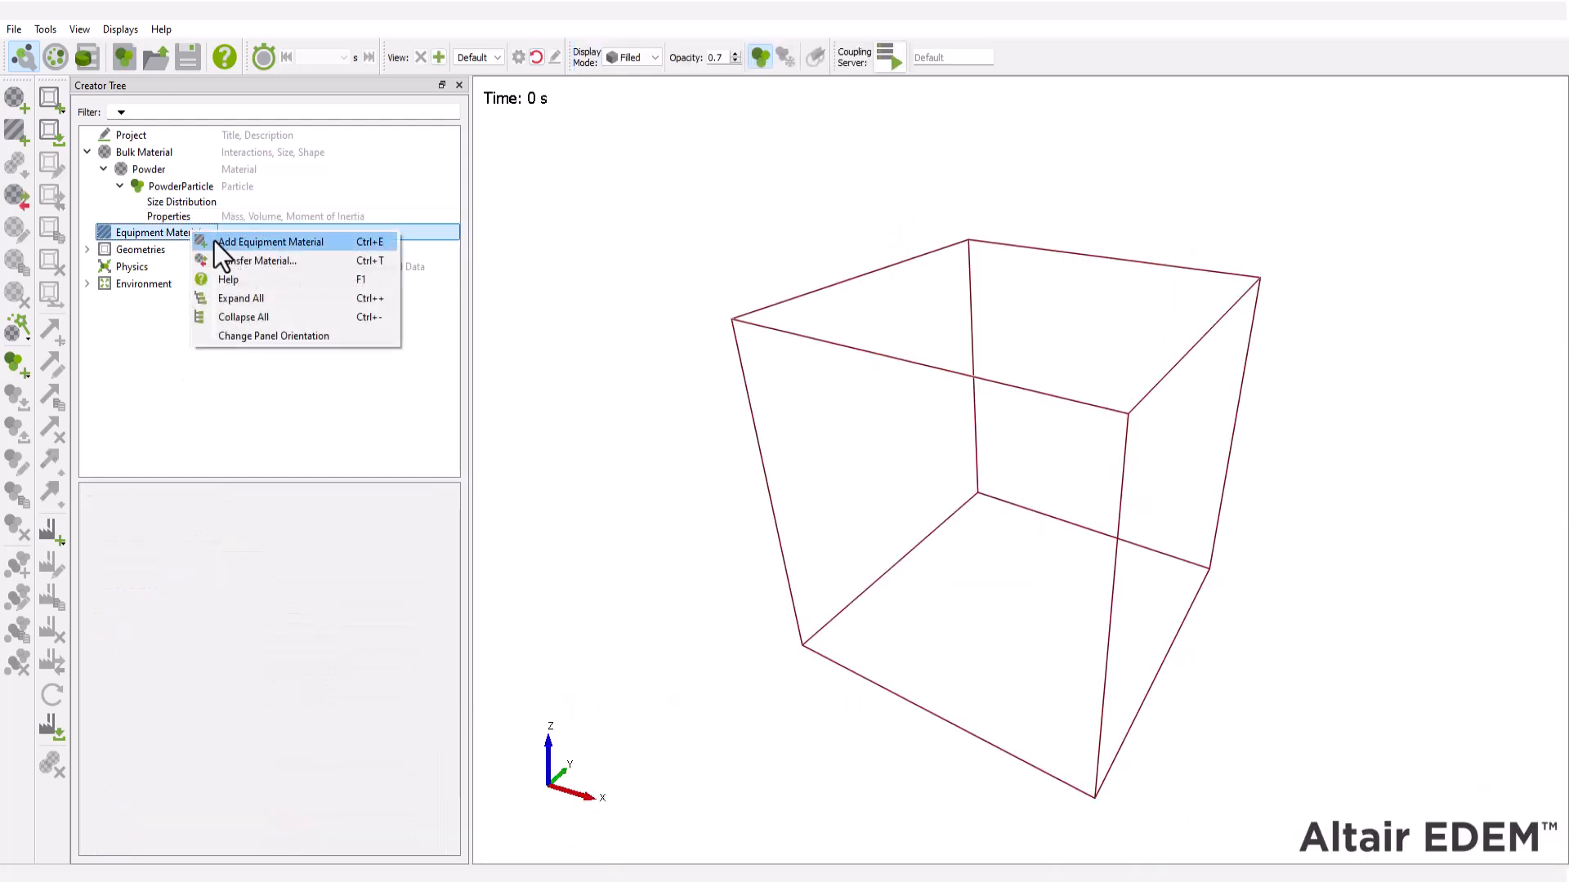
click(214, 242)
text(Steel)
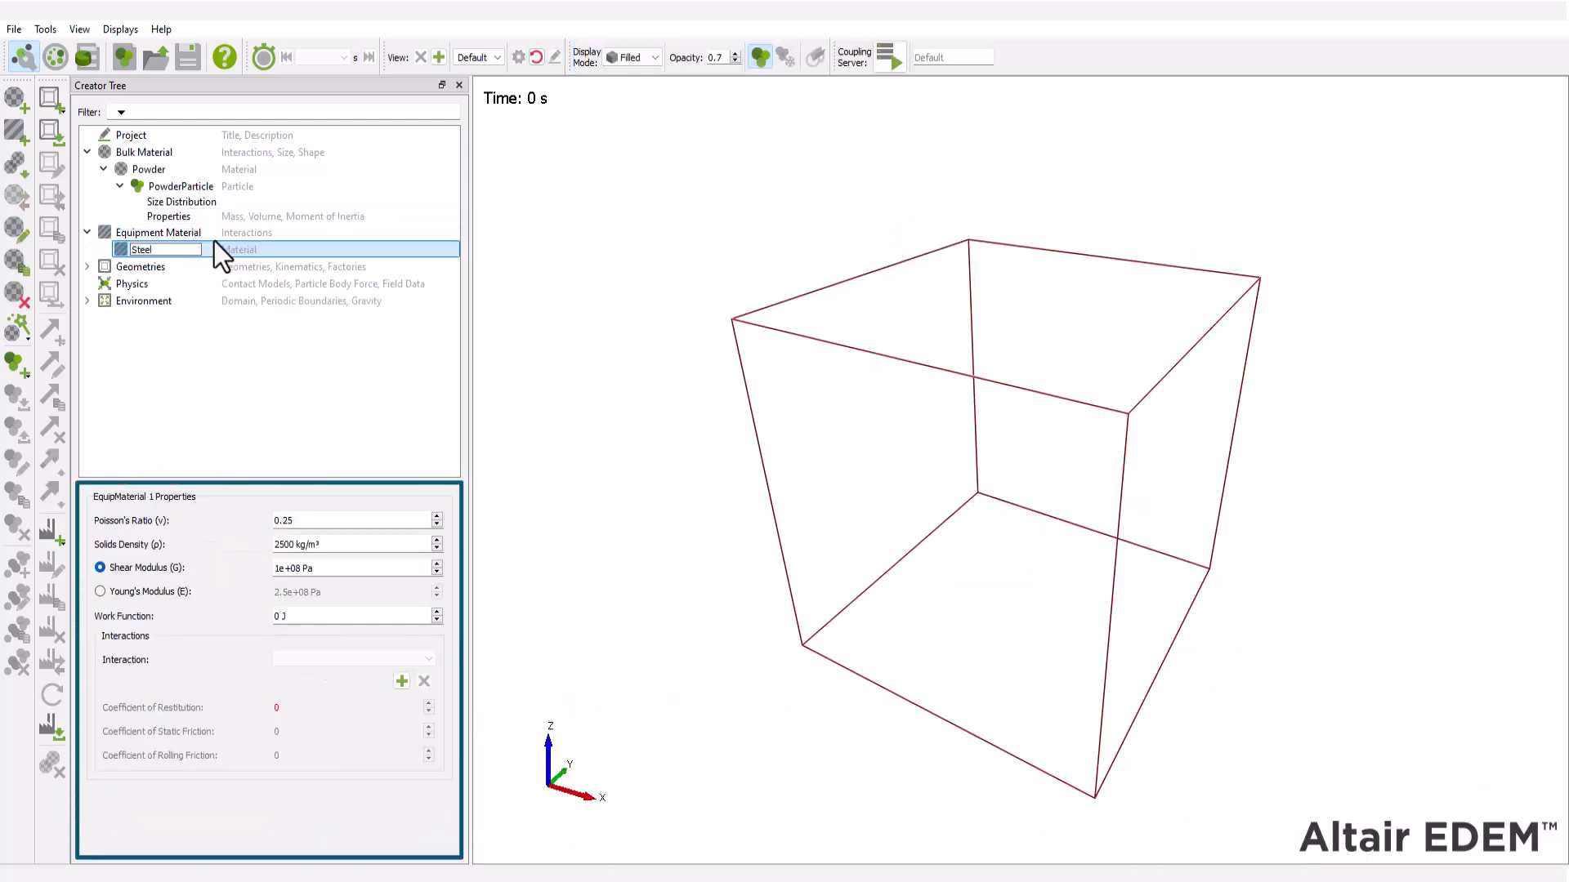
key(Return)
Step: Set the Steel material's solids density to 7800 kg/m³ and its shear modulus to 7e+10 Pa
drag(312, 545, 261, 541)
text(7800)
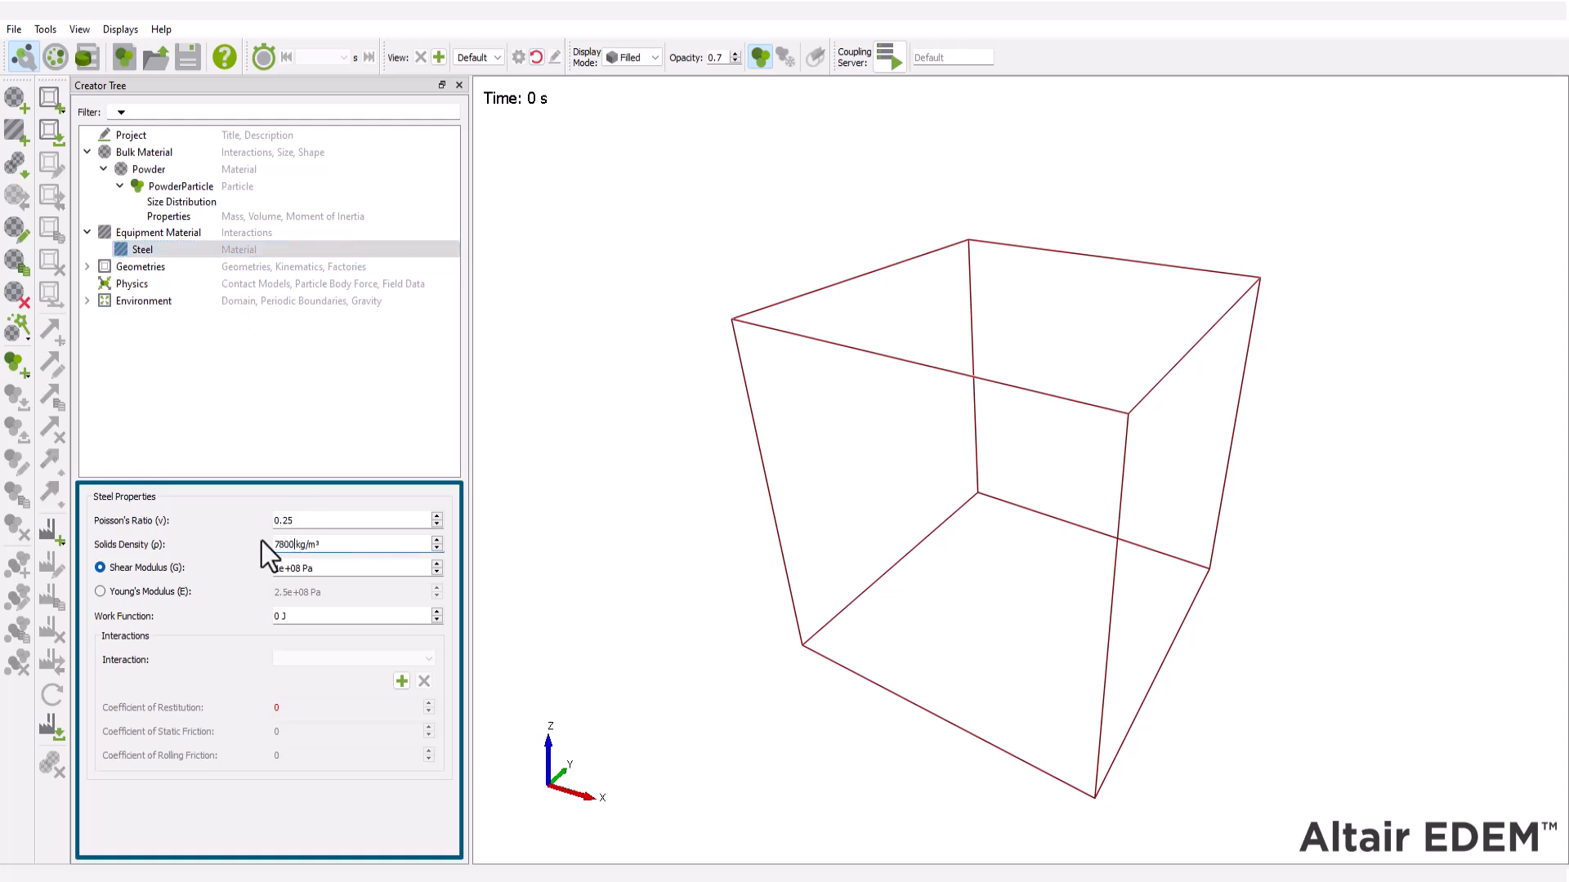
key(Tab)
text(7e)
key(Tab)
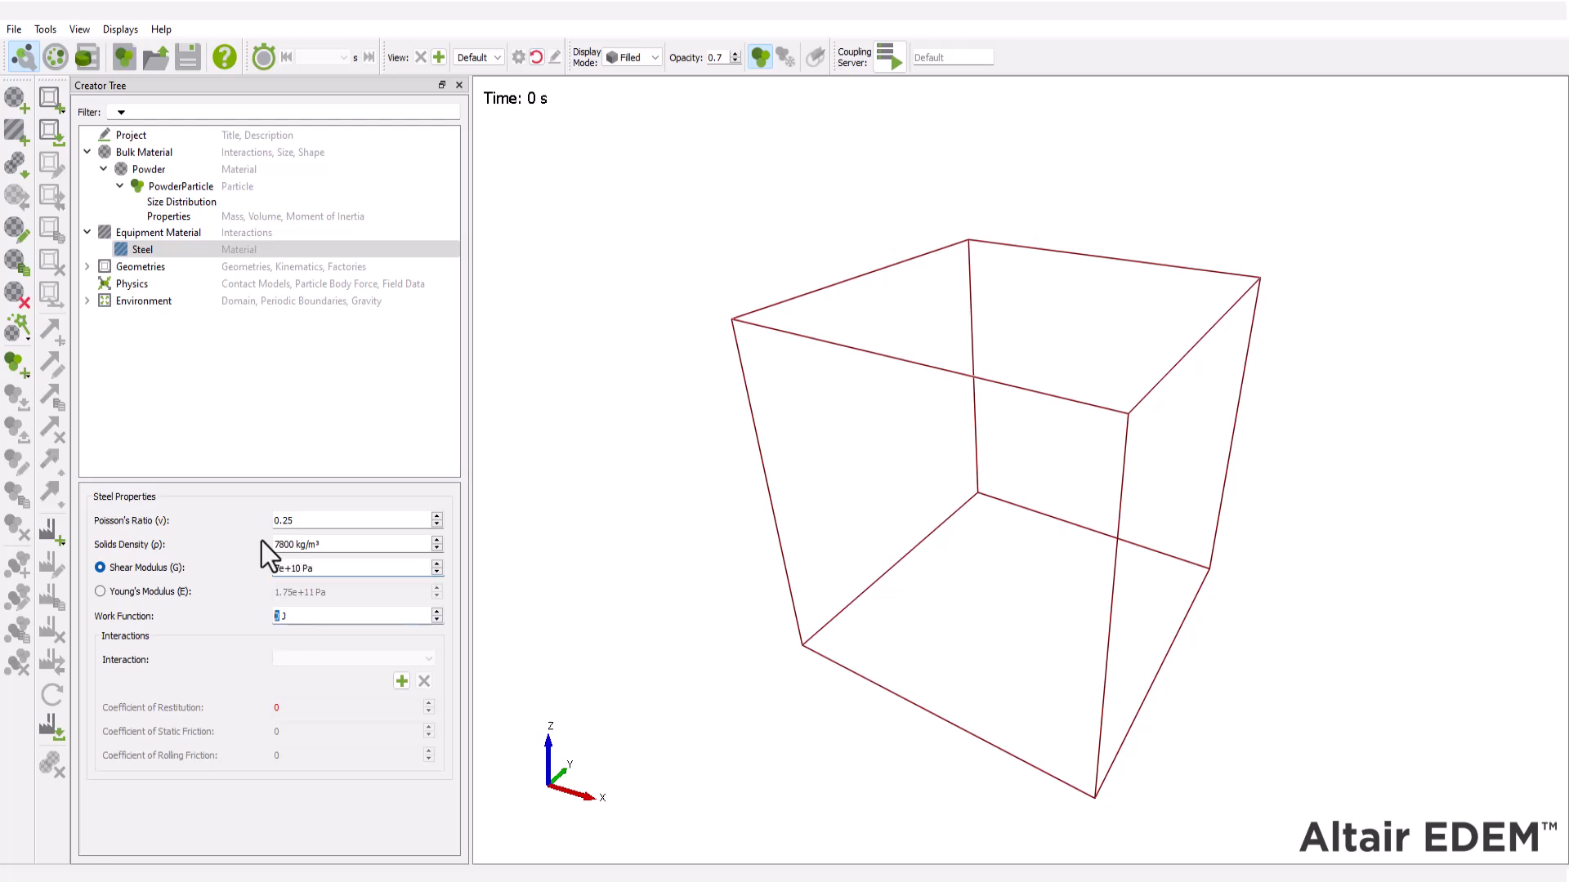
Step: Add an interaction between Steel and Powder with a coefficient of restitution of 0.2
click(401, 681)
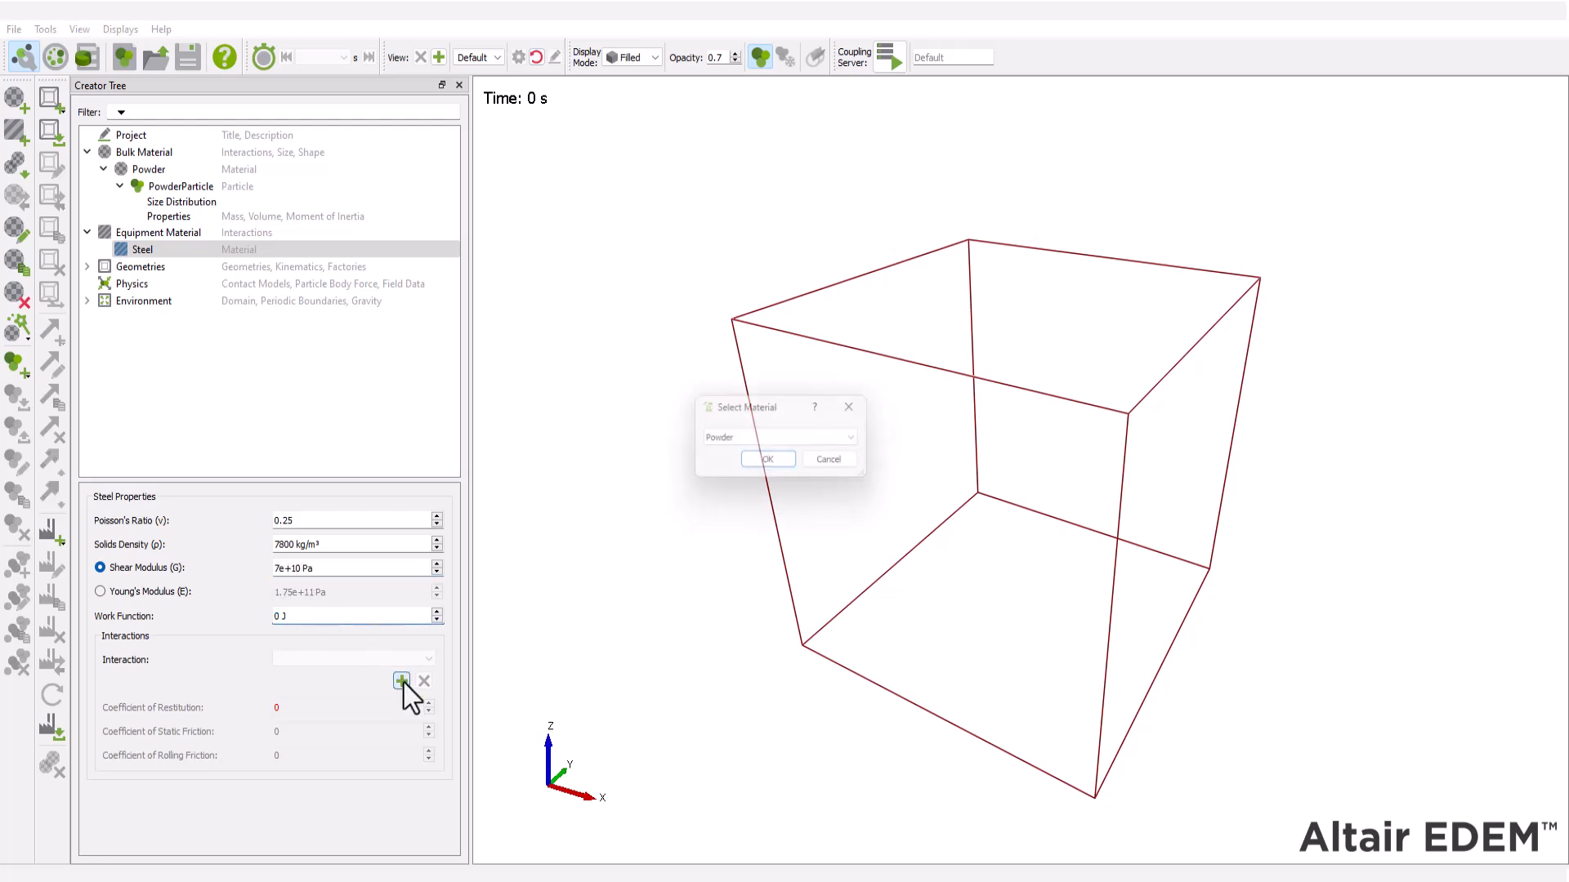
key(Return)
key(Tab)
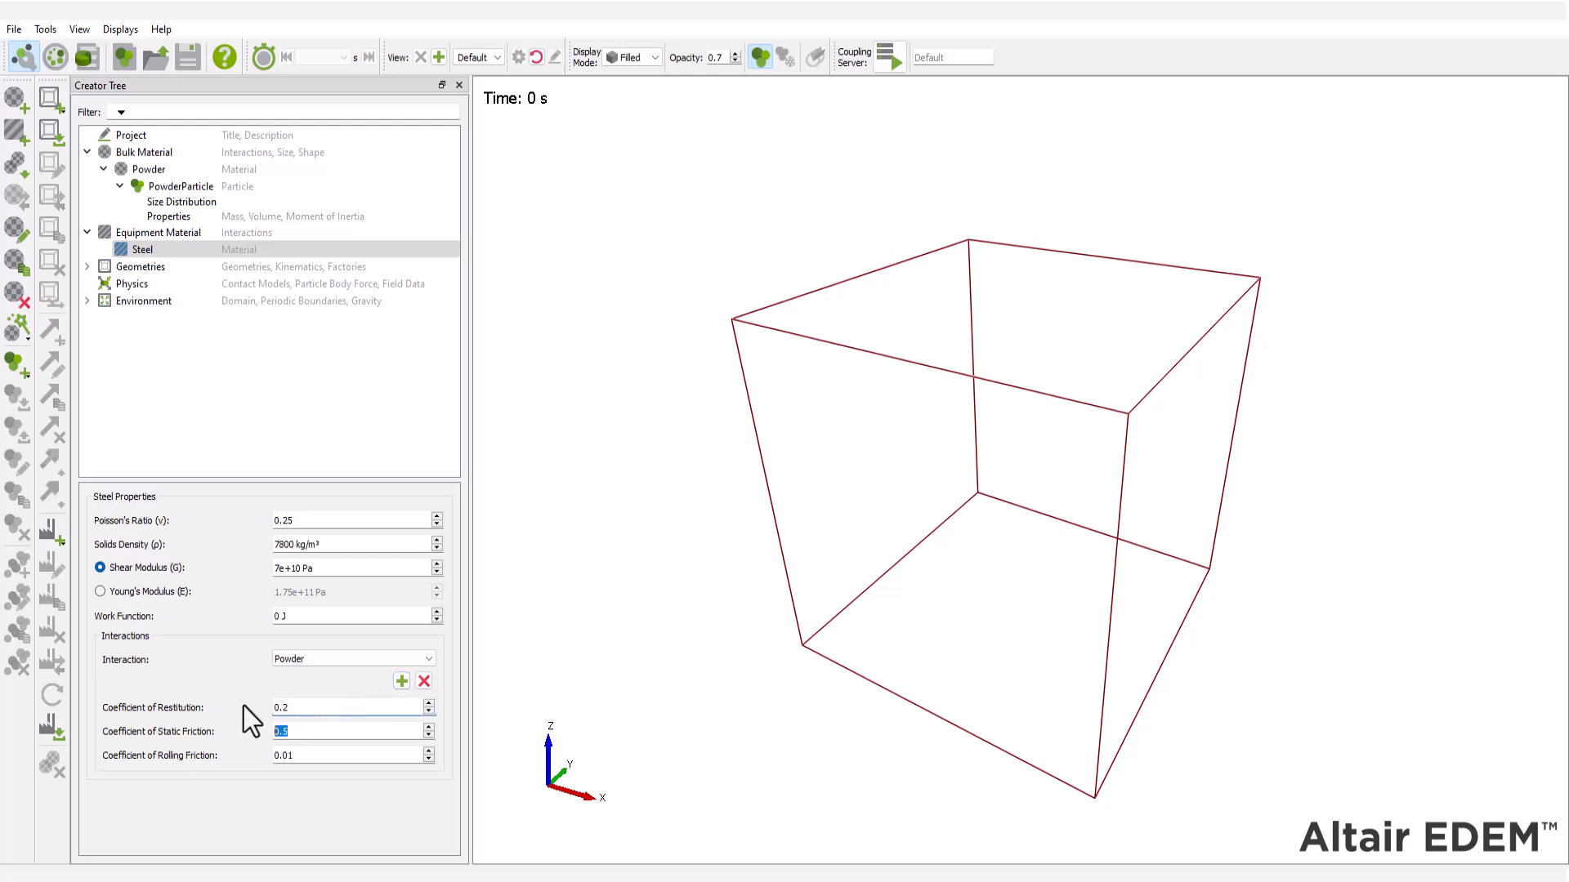
key(Tab)
Step: Import the geometries Bottom_Punch.igs, Factory_And_Walls.igs and Top_Punch.igs using CAD units and the automatic rigid body mesh size
click(150, 266)
right_click(150, 266)
click(194, 293)
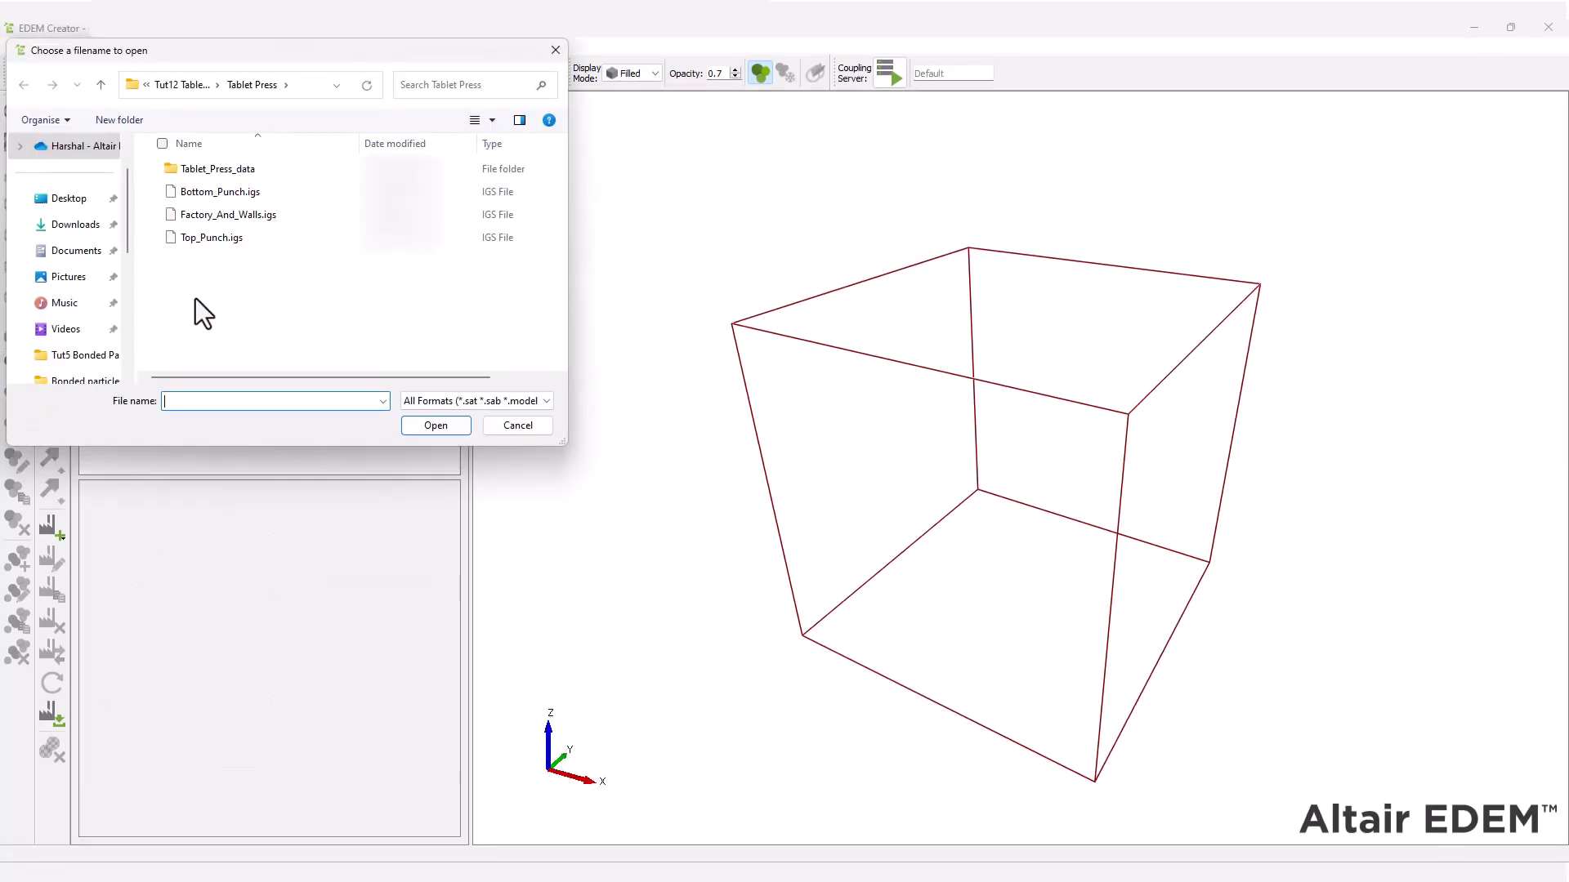
drag(197, 283, 207, 191)
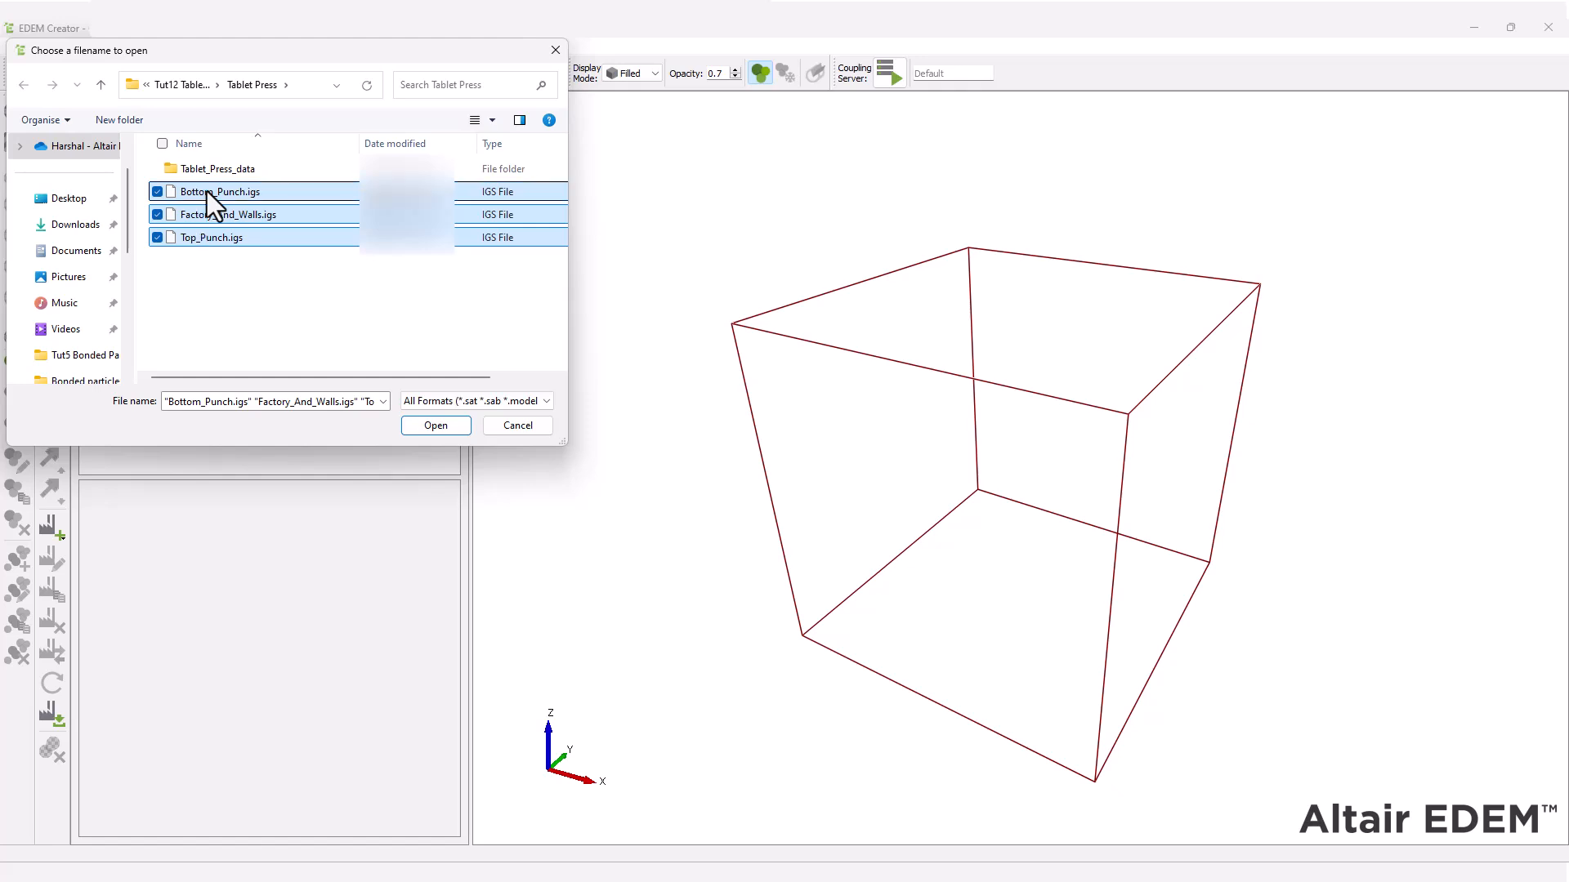
click(436, 425)
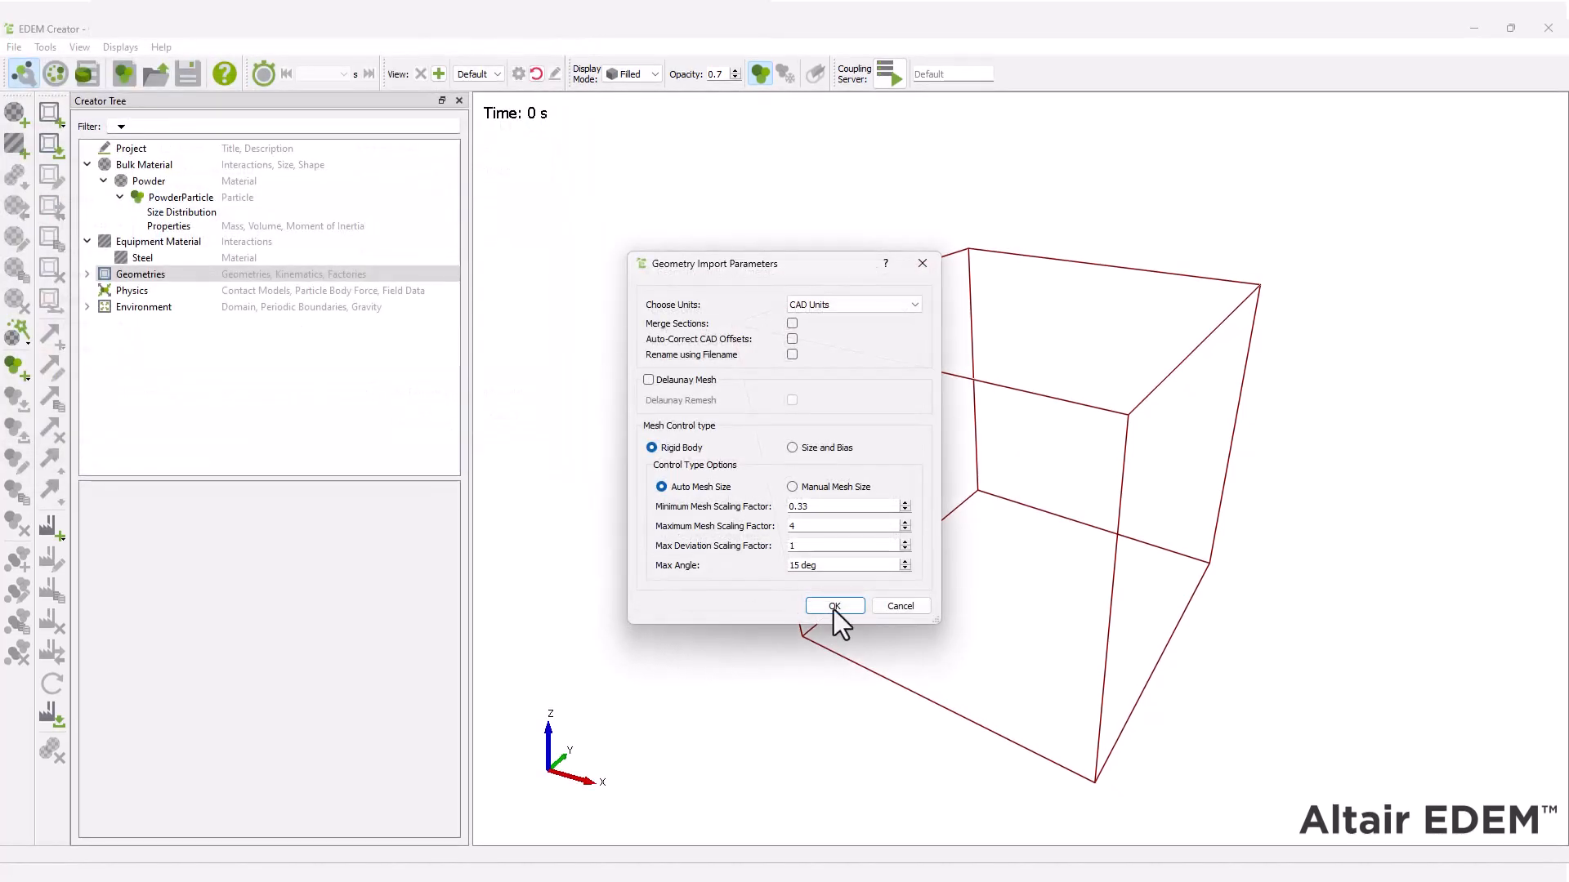
click(833, 607)
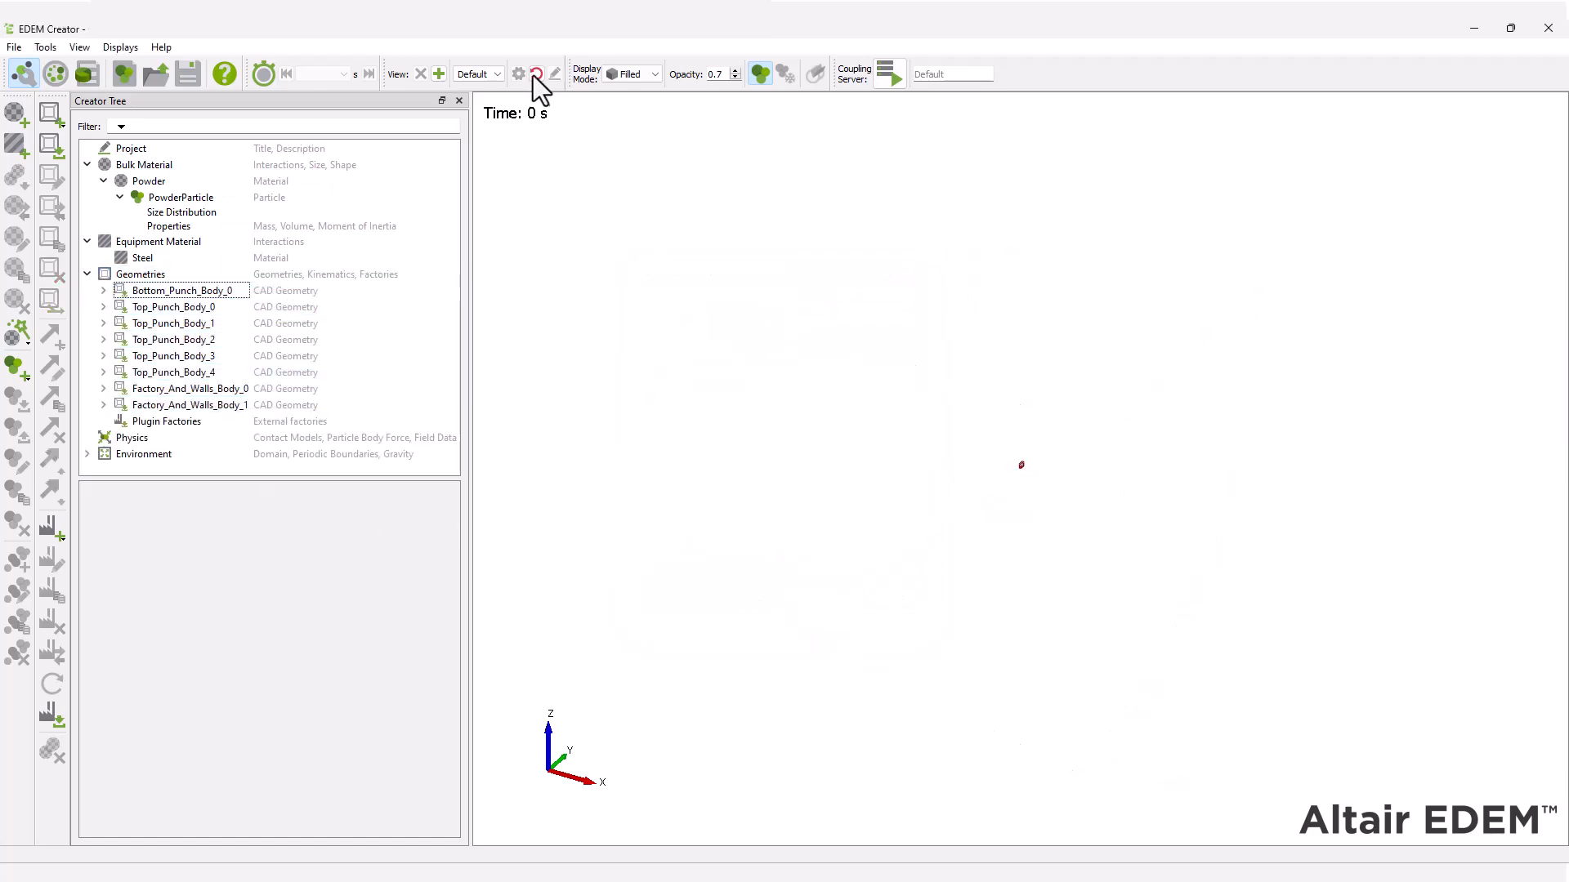
click(535, 74)
Step: Merge the geometry sections Top_Punch_Body_1 to Top_Punch_Body_4 into Top_Punch_Body_0
click(199, 308)
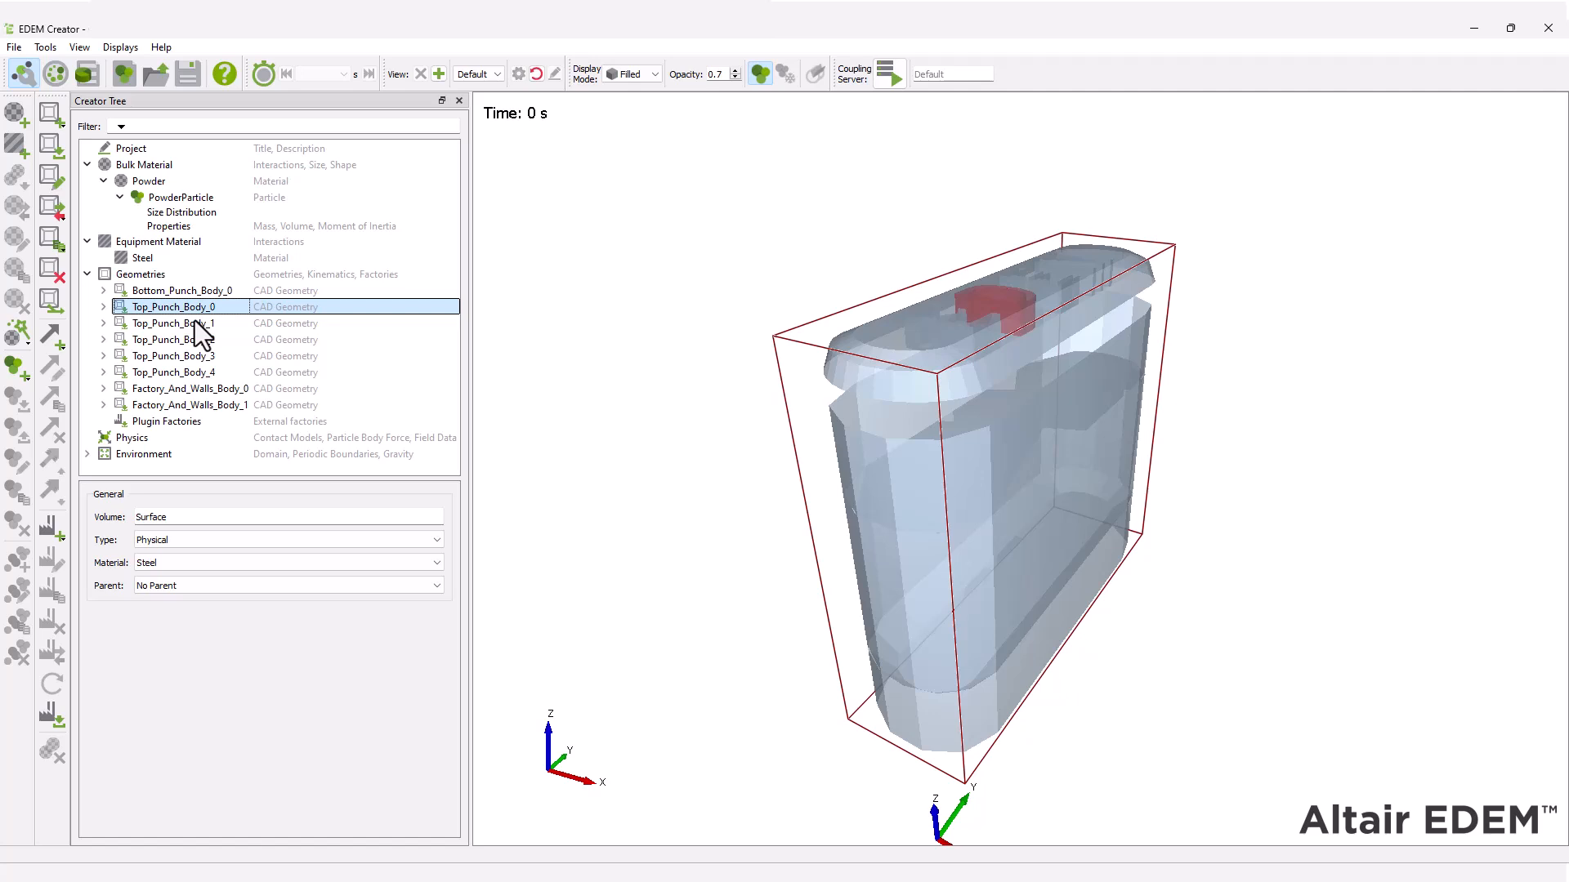
ctrl+click(194, 323)
ctrl+click(193, 340)
ctrl+click(193, 356)
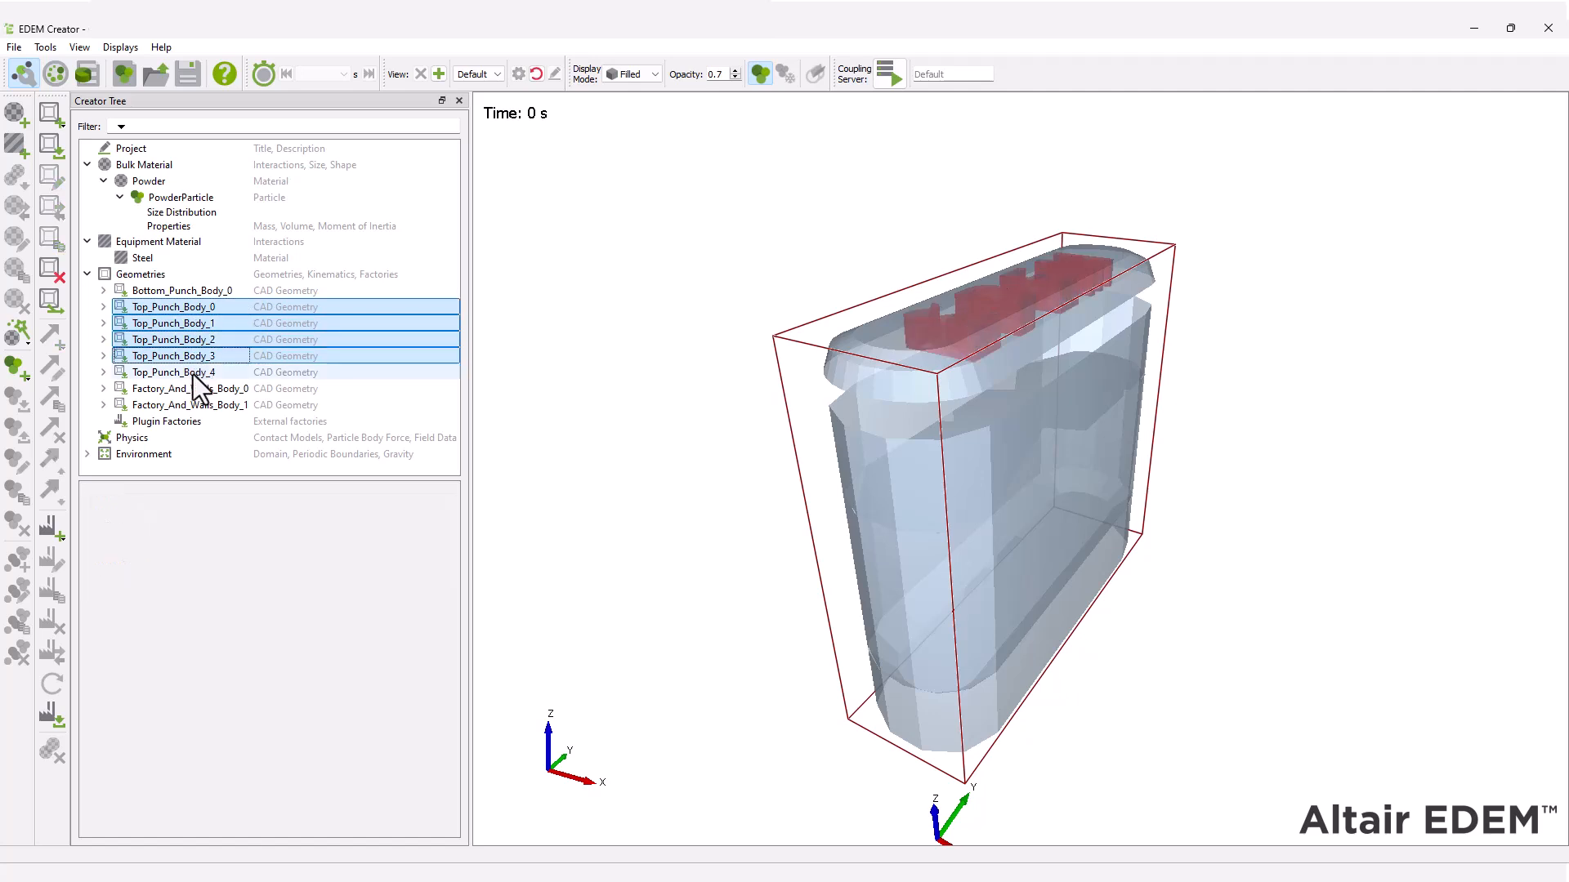
ctrl+click(193, 373)
right_click(193, 349)
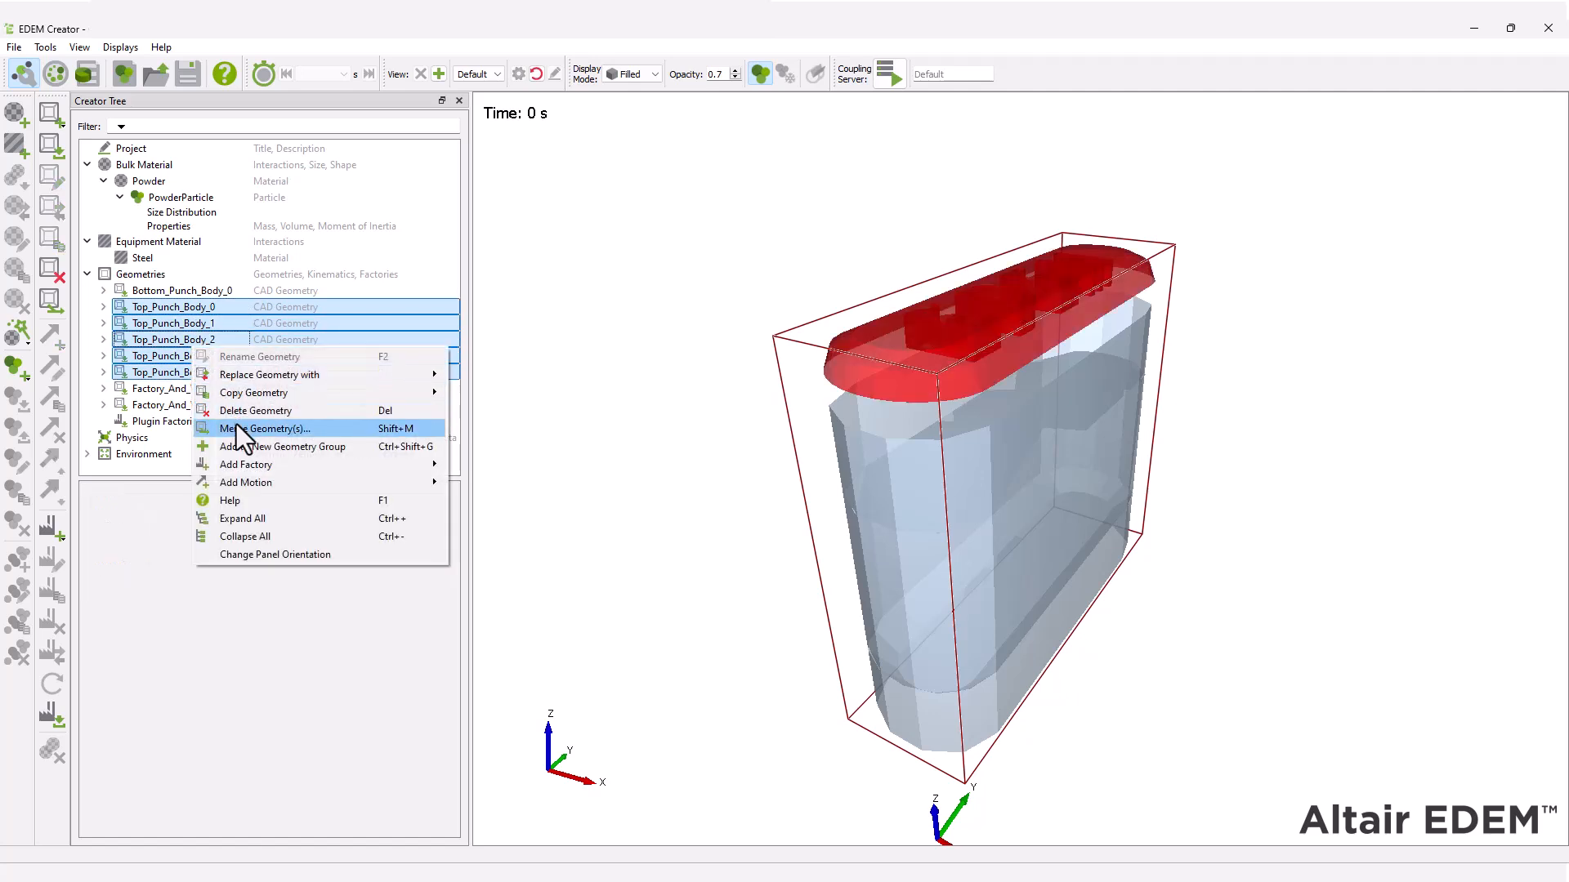
click(237, 427)
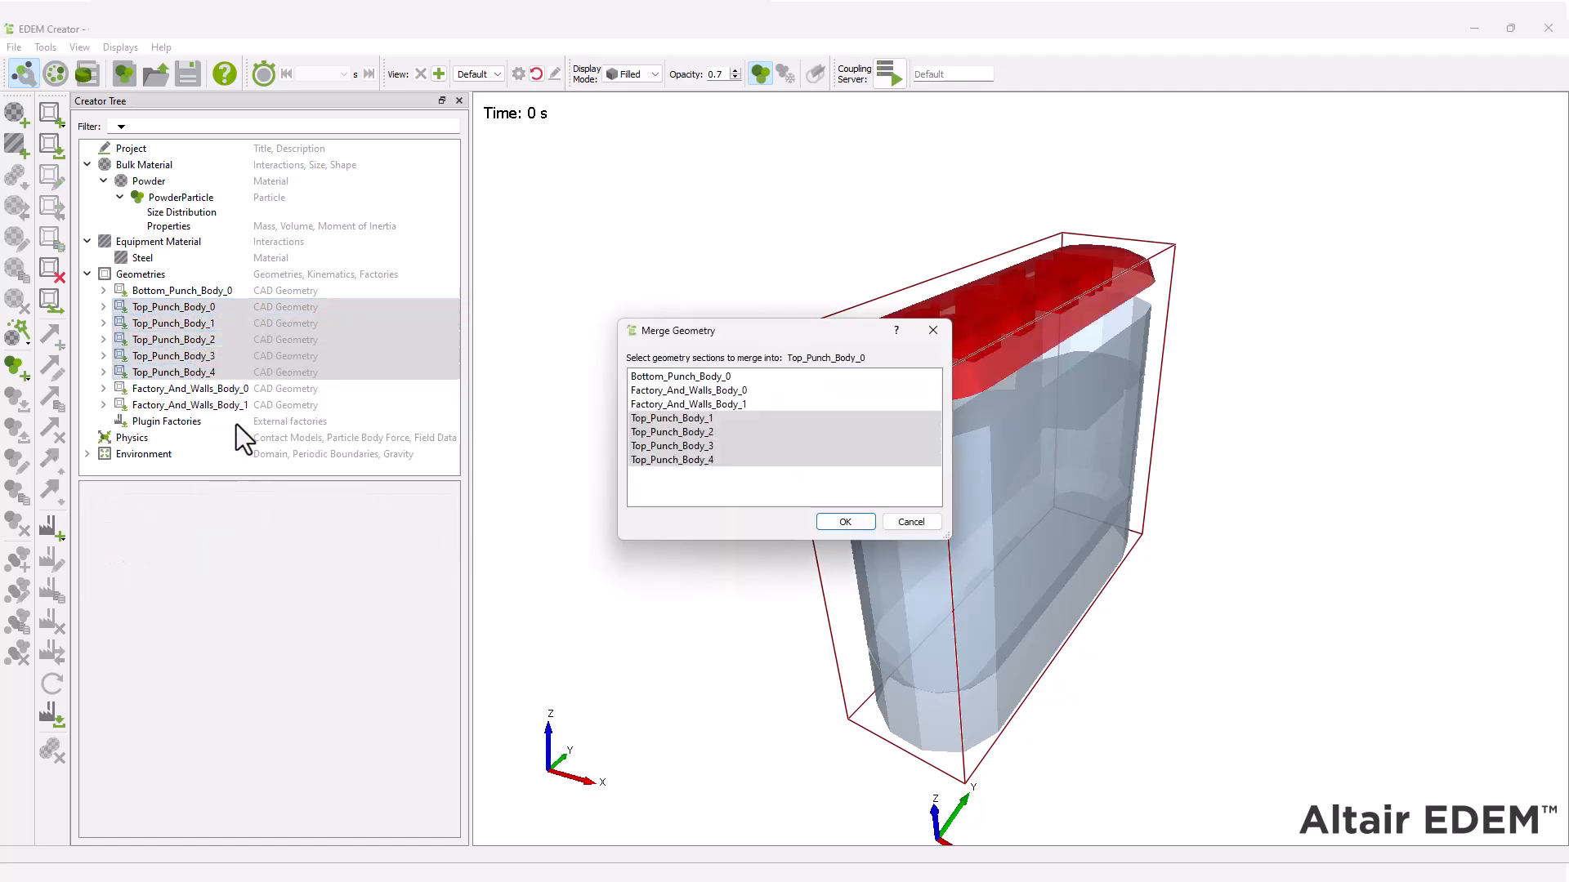
click(850, 524)
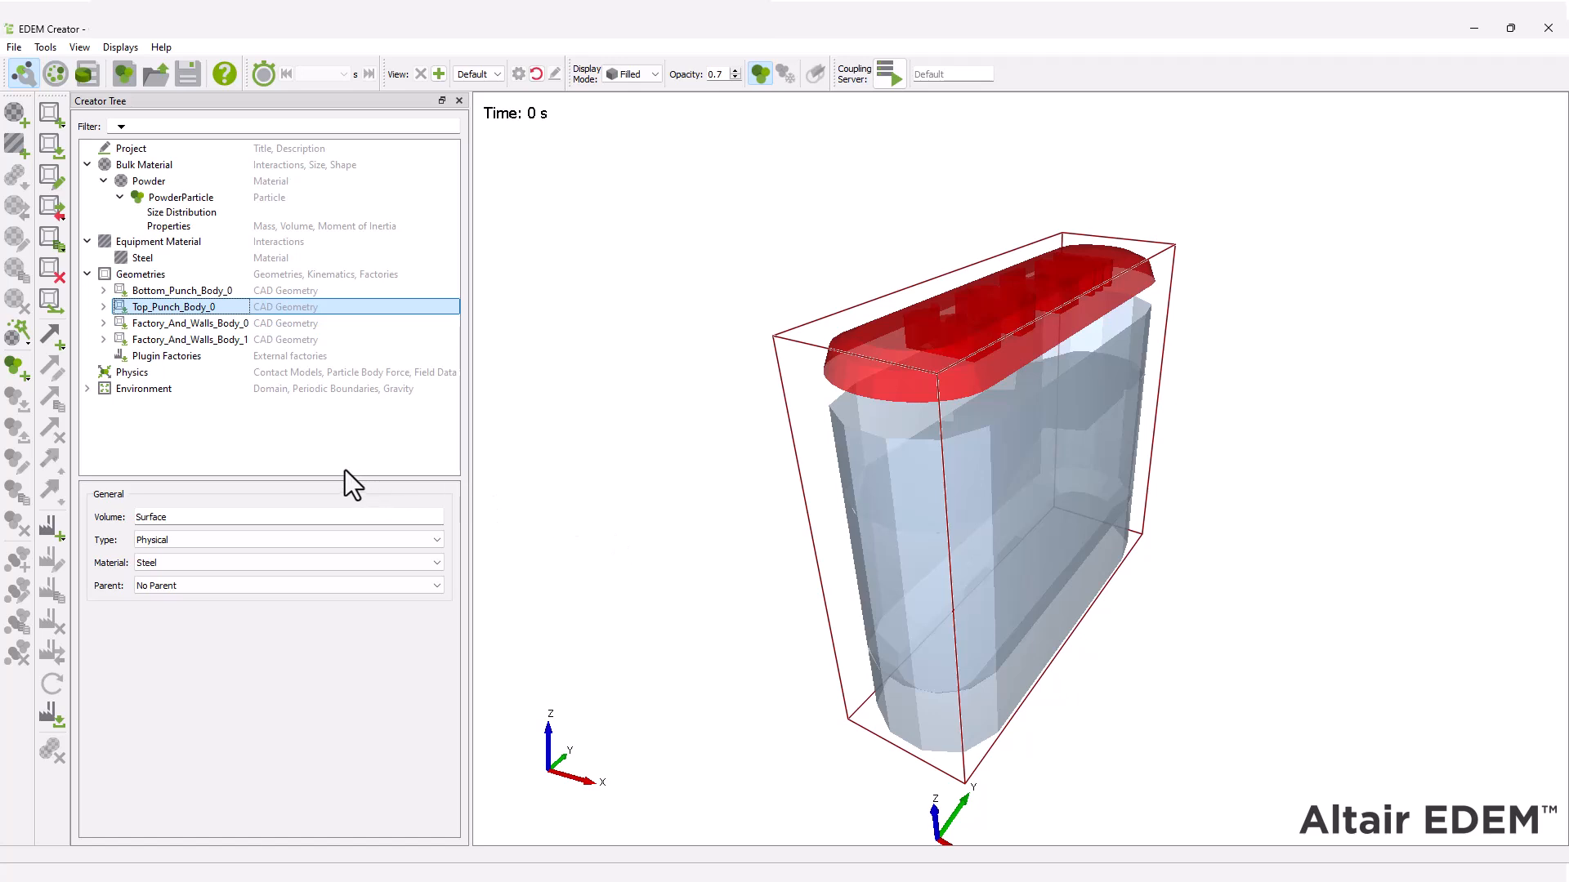
Step: Rename the merged geometry Top_Punch_Body_0 as Top Punch
right_click(227, 311)
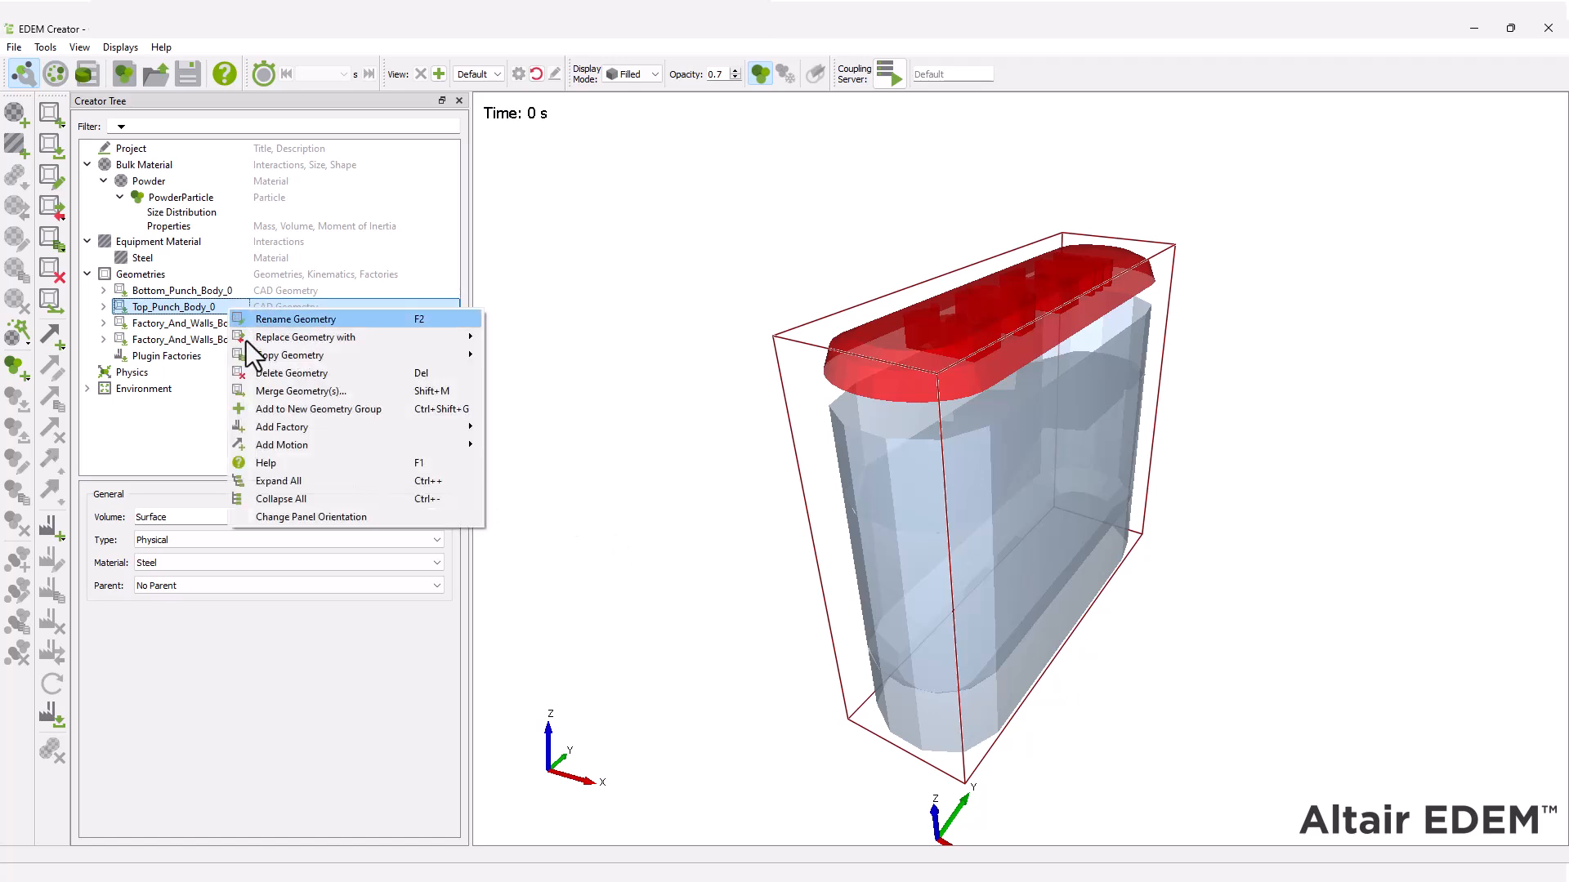
click(362, 318)
text(Top )
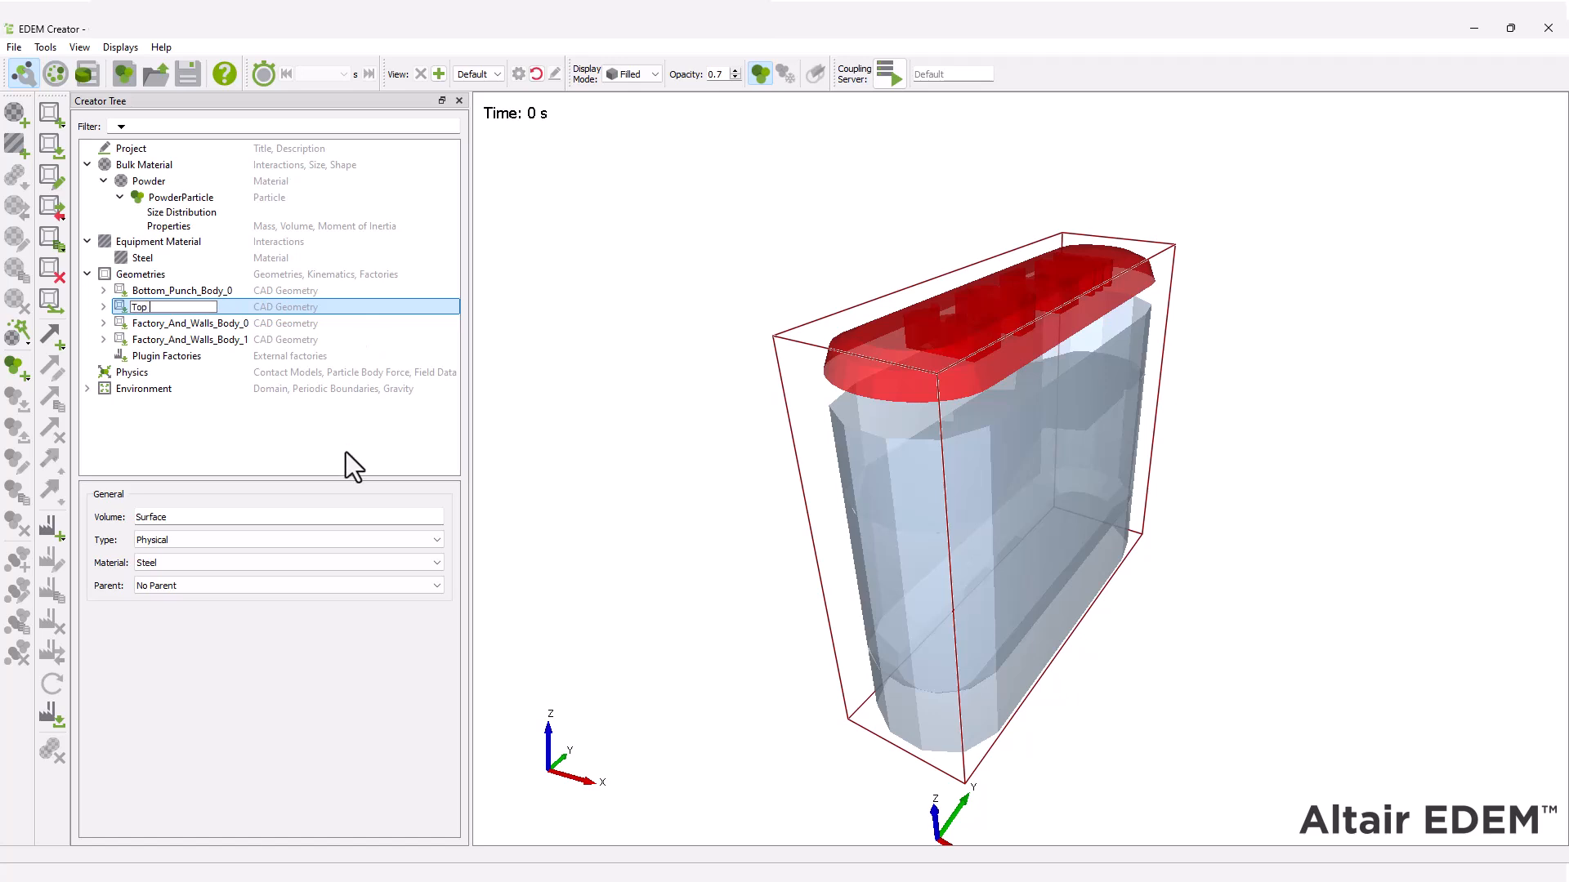
text(Punch)
key(Return)
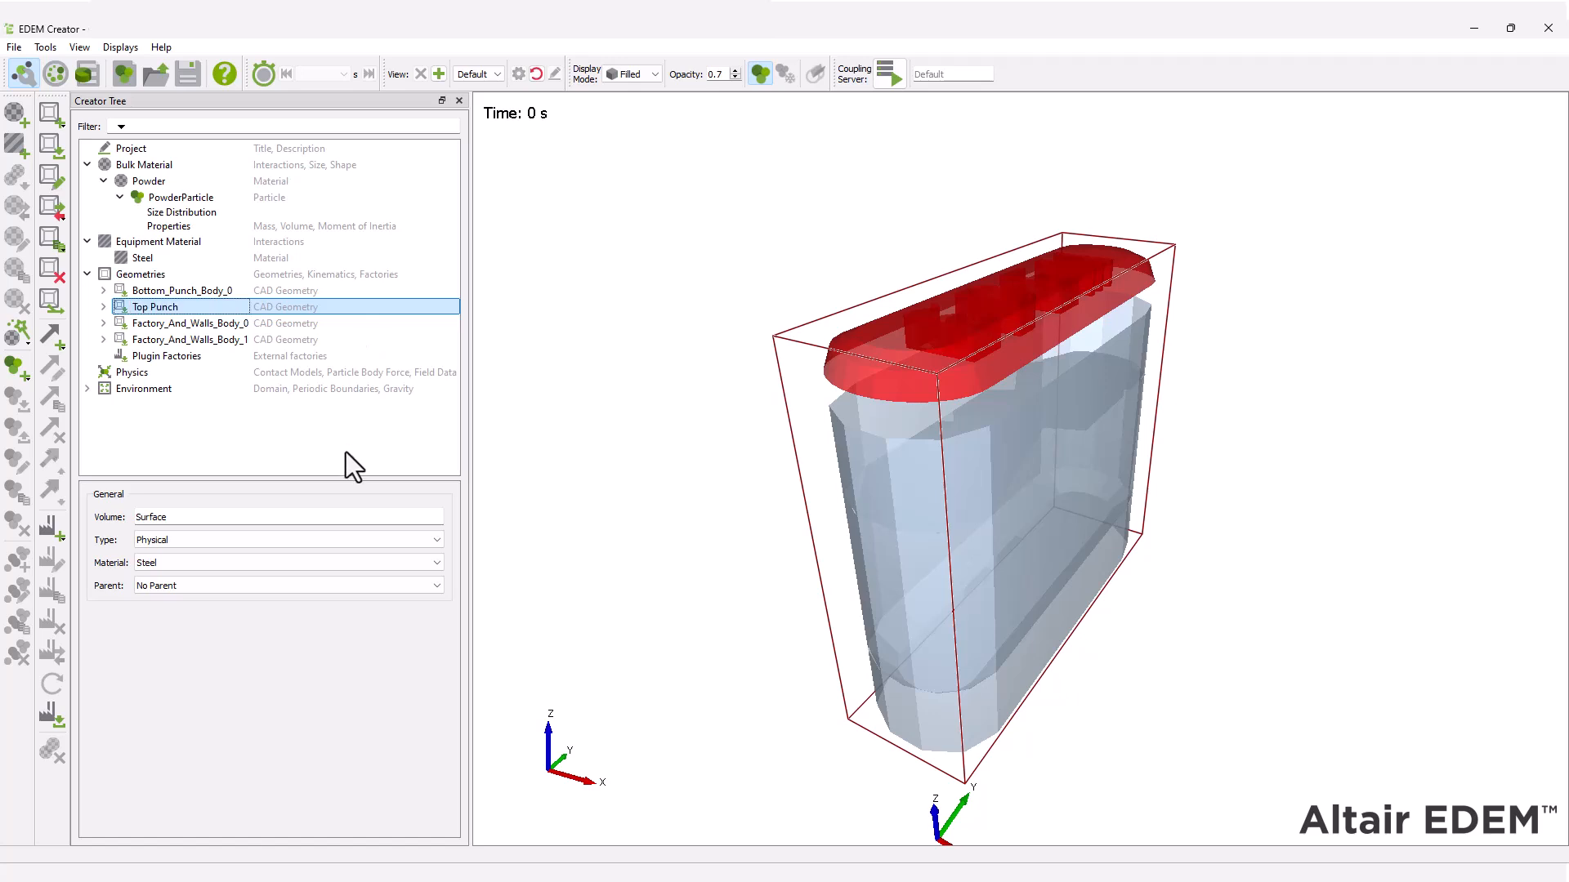
Step: Rename the geometry Bottom_Punch_Body_0 as Bottom Punch
click(221, 292)
right_click(220, 293)
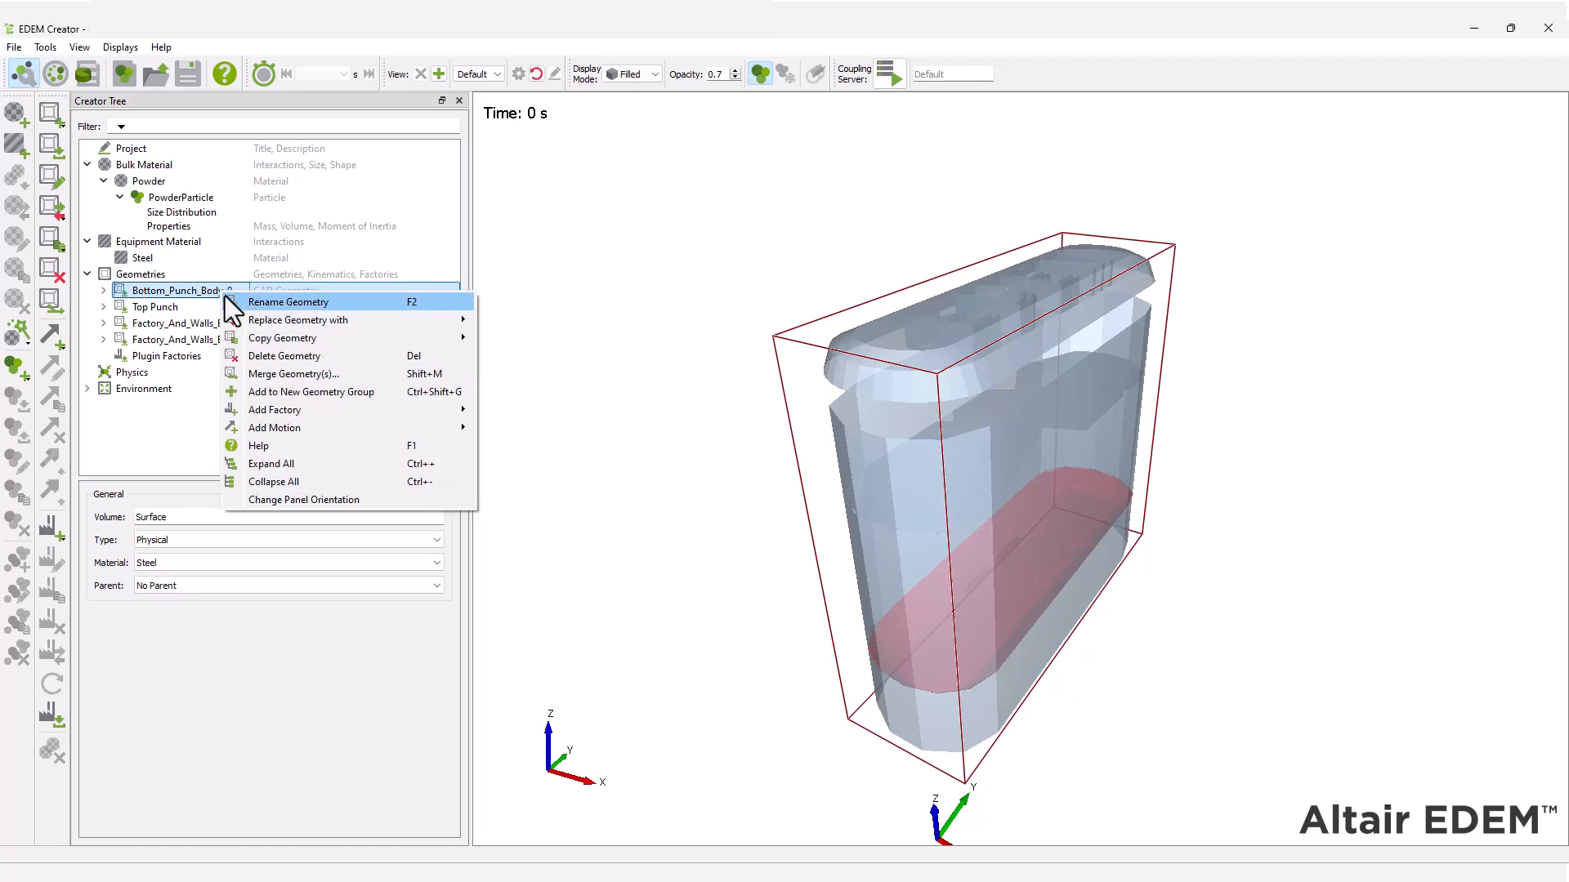
click(247, 302)
text(Bot)
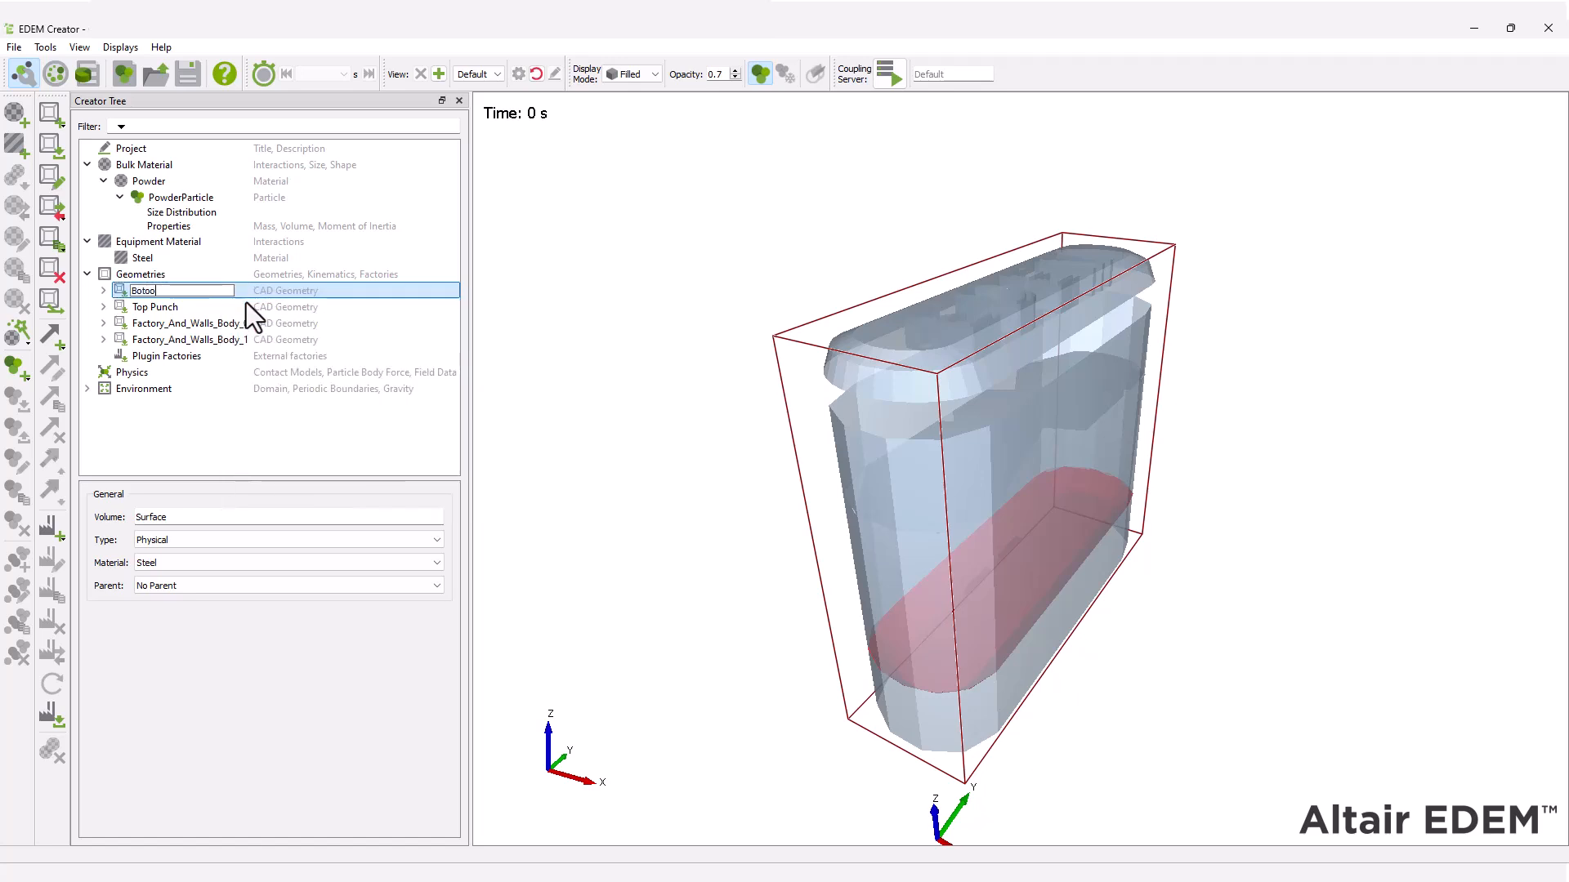
text(tom Punch)
key(Return)
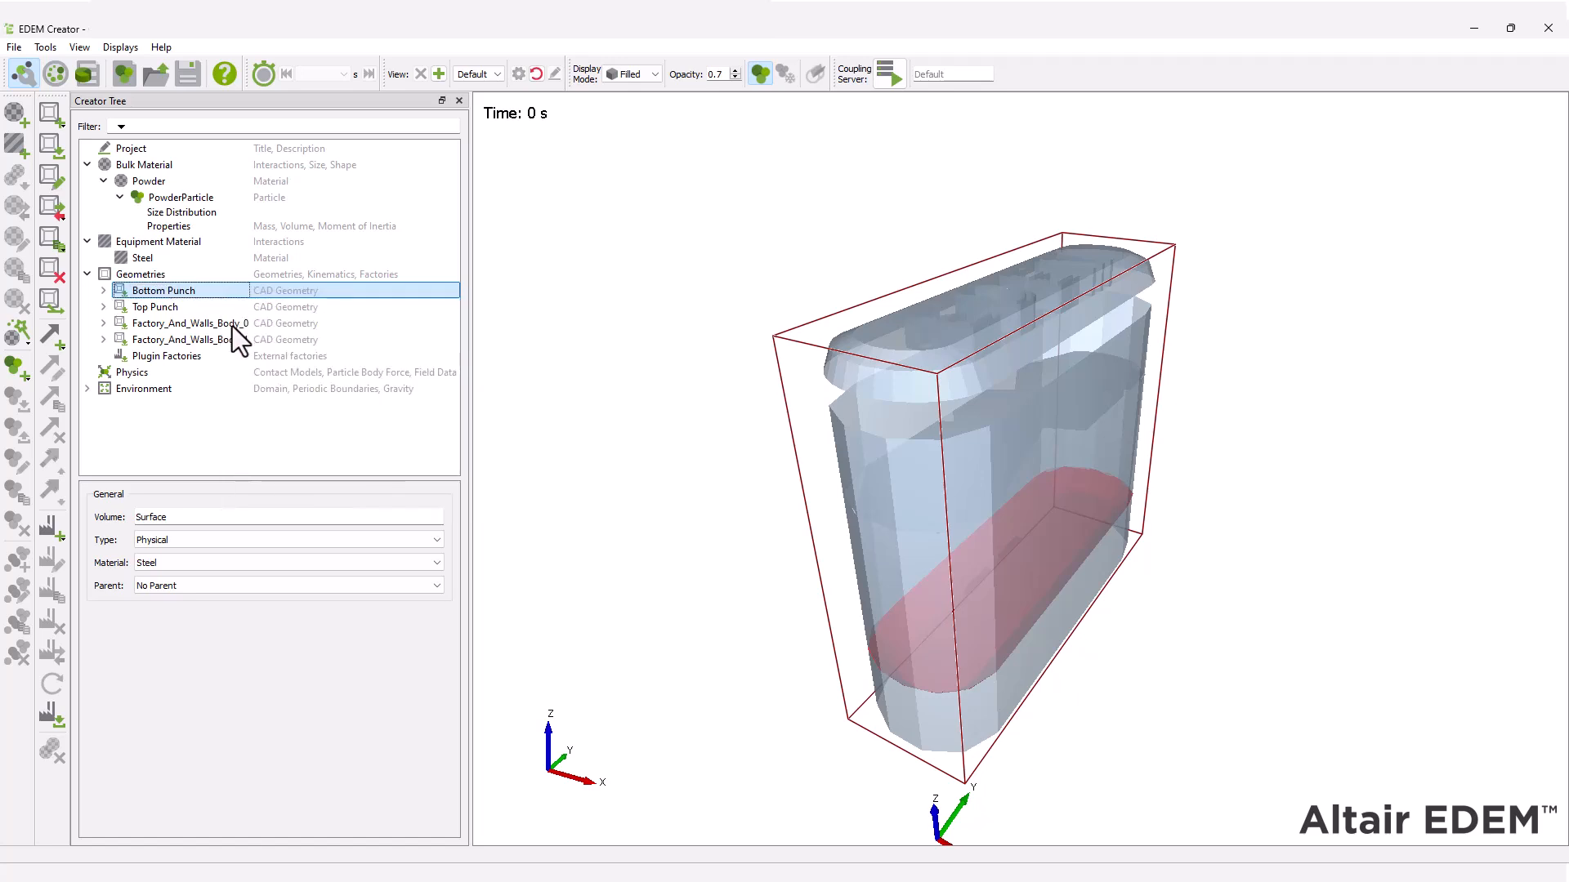
Step: Rename the geometry Factory_And_Walls_Body_0 as Walls
click(232, 326)
right_click(232, 326)
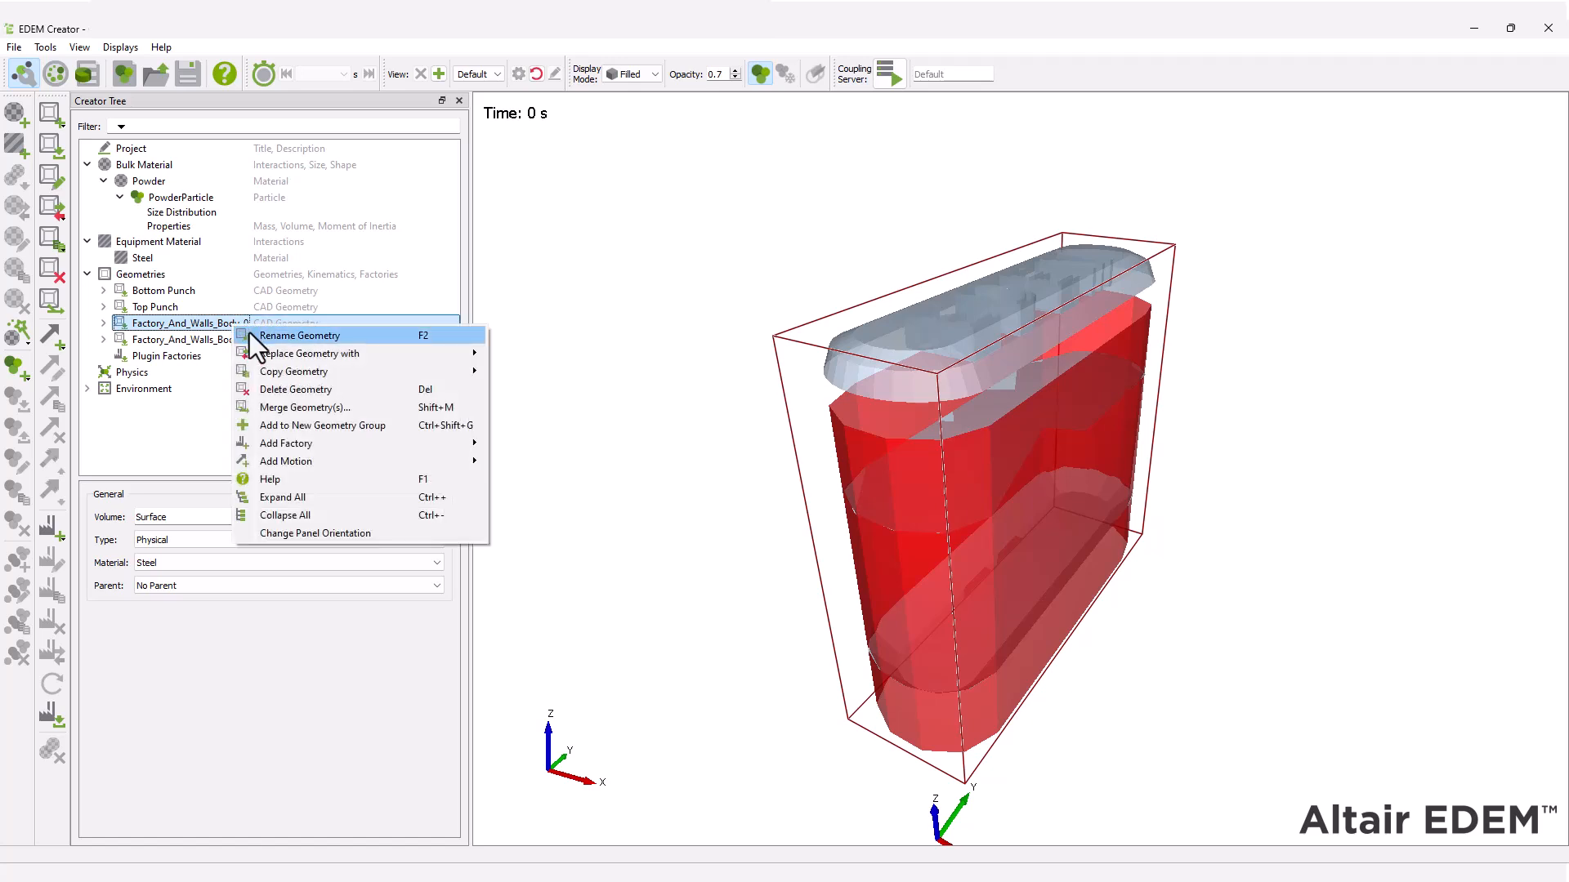
click(249, 332)
text(Walls)
key(Return)
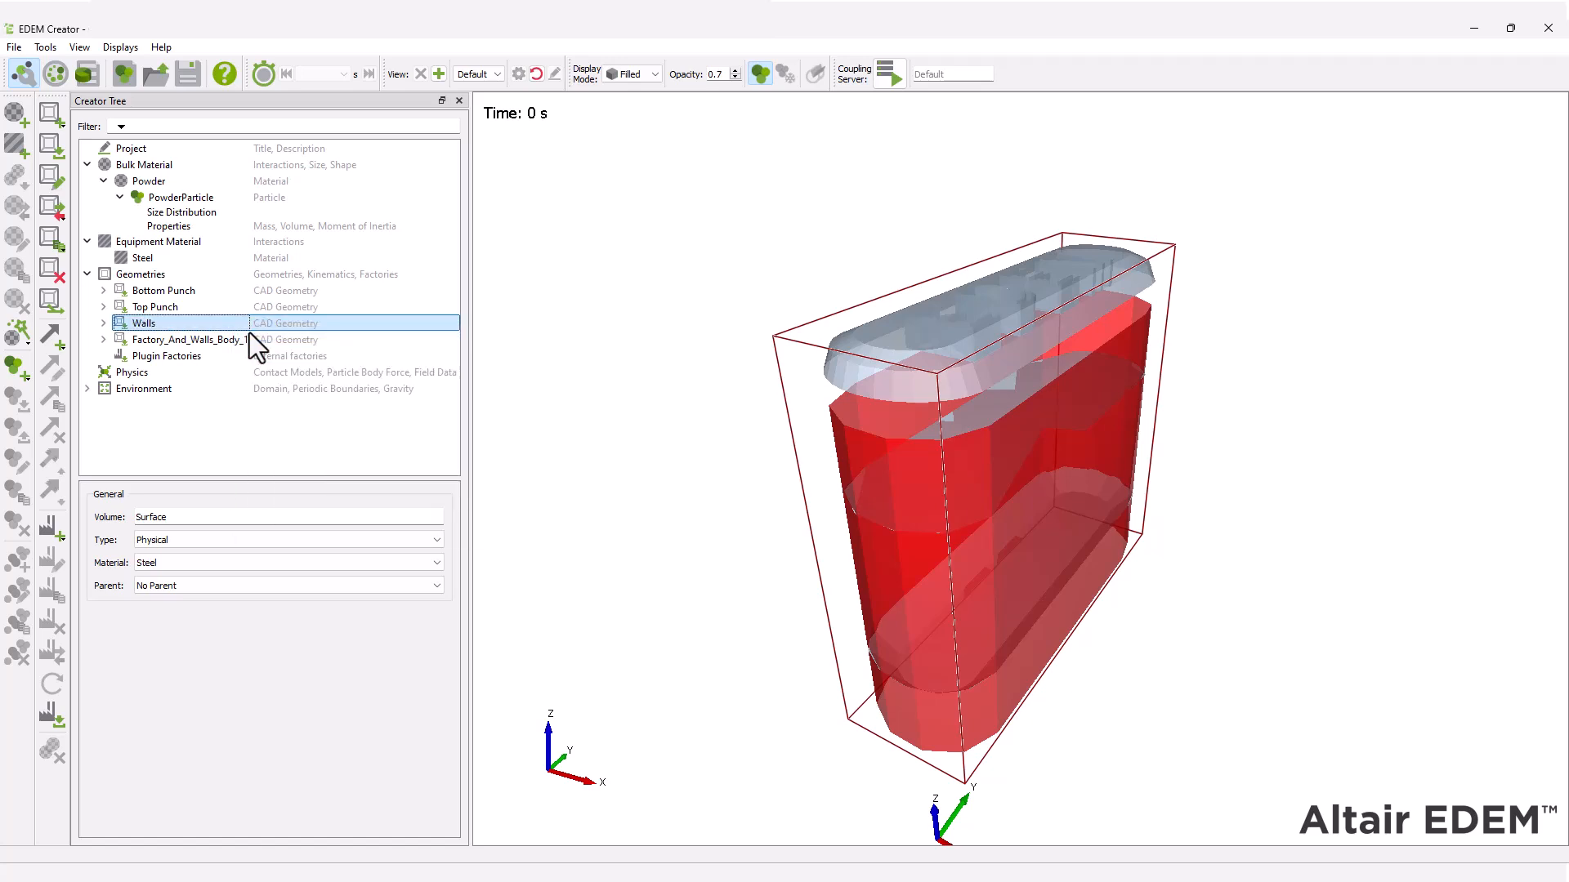
Step: Rename the geometry Factory_And_Walls_Body_1 as Factory Plate and change its geometry type
click(229, 340)
right_click(229, 340)
click(250, 343)
text(Factory Plate)
key(Return)
click(184, 539)
click(184, 564)
click(213, 323)
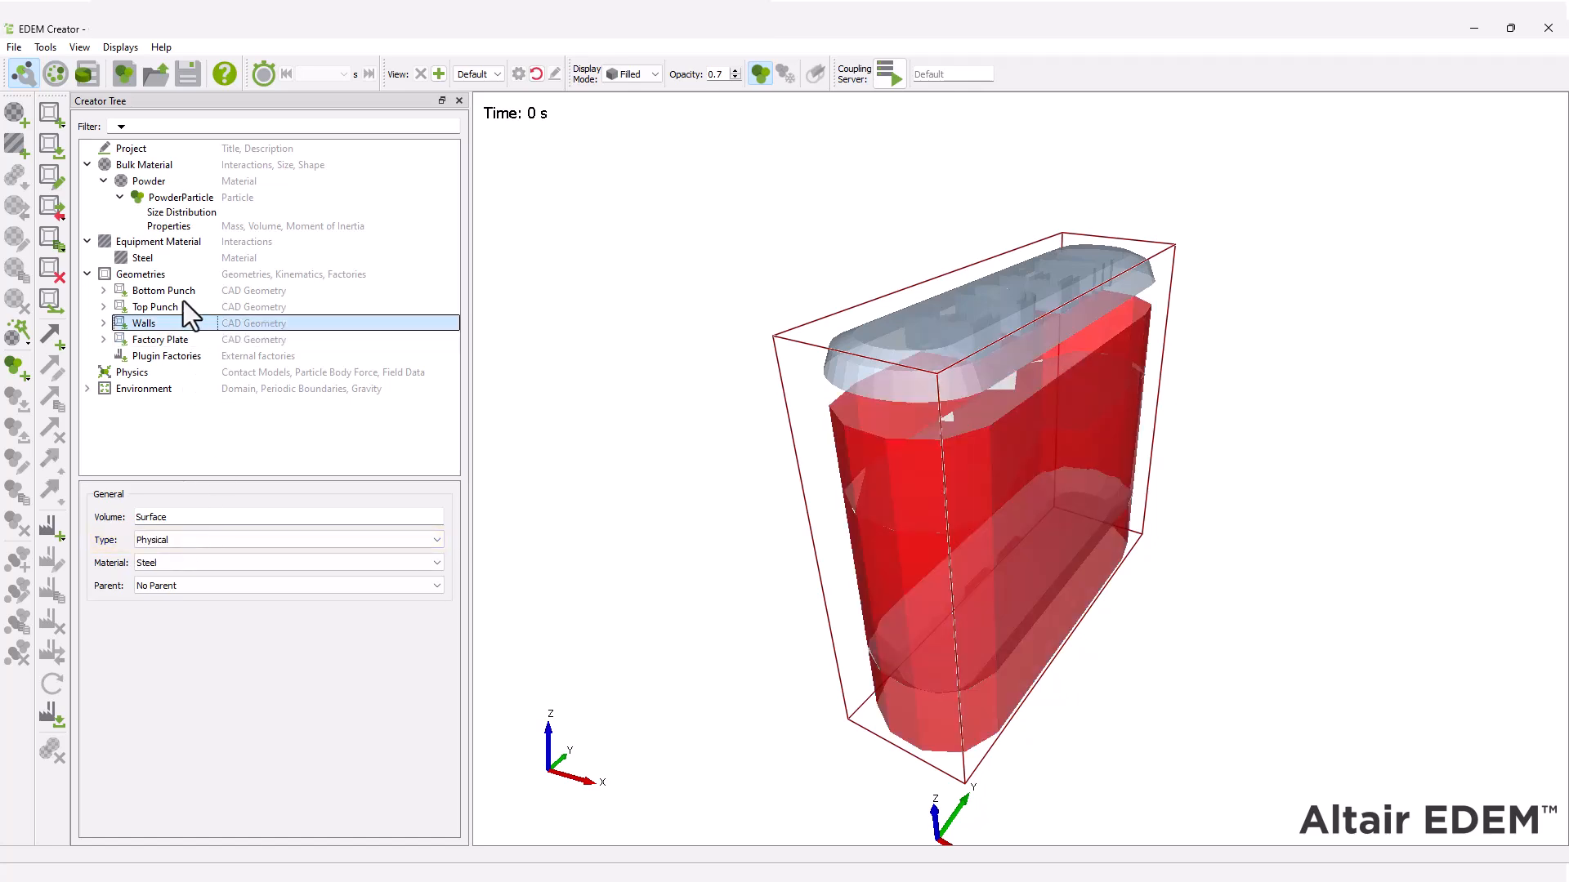
click(156, 306)
click(189, 290)
Step: Set the mass of the Top Punch geometry to 1 kg
click(195, 307)
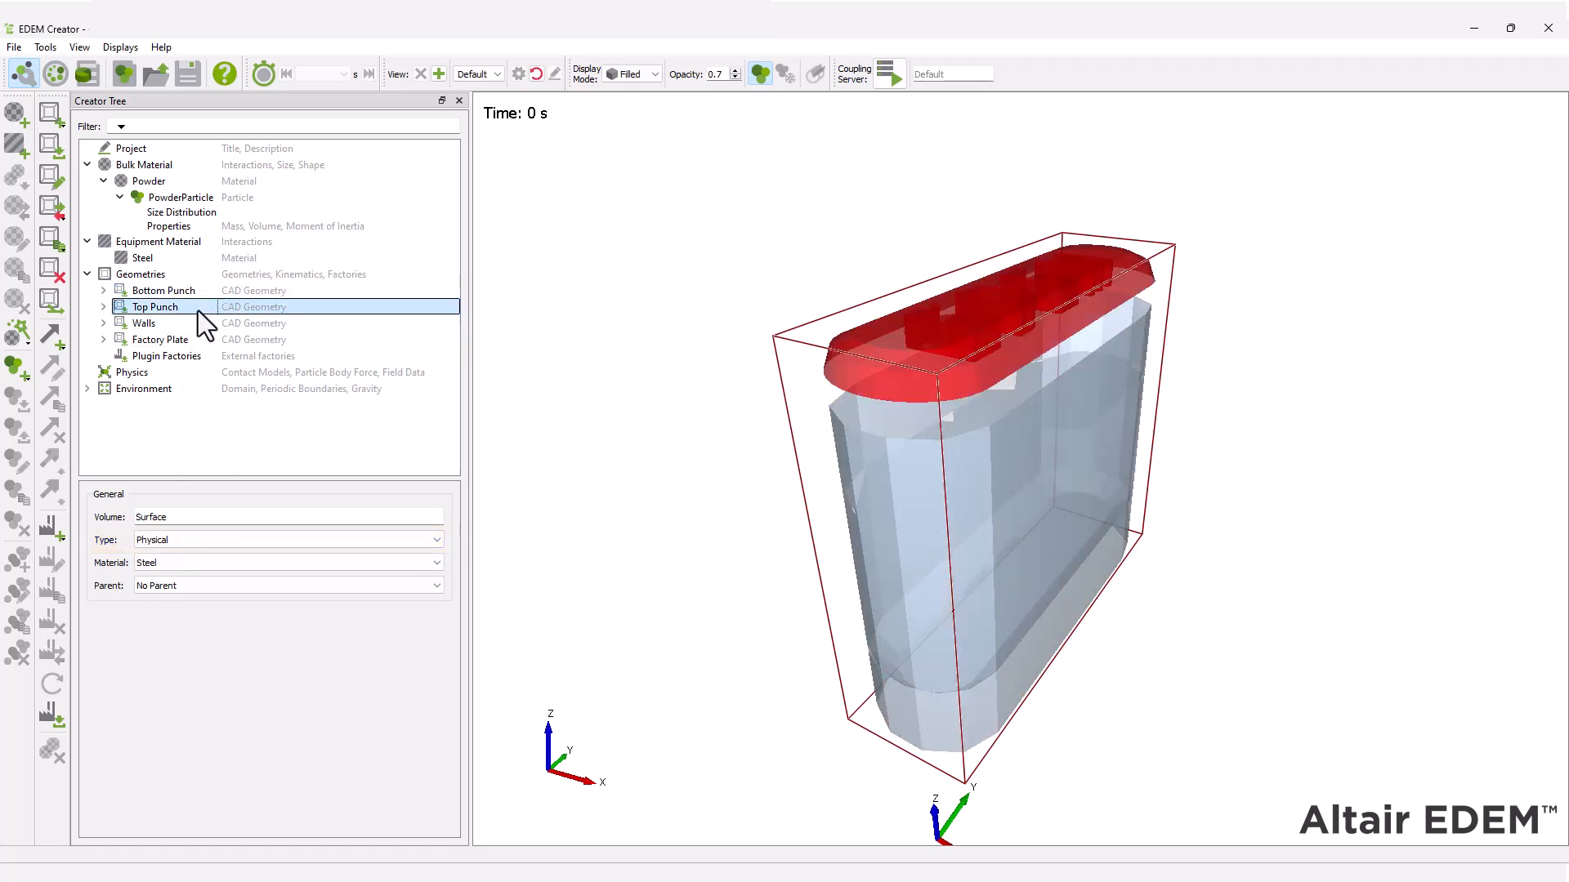
click(103, 306)
click(143, 322)
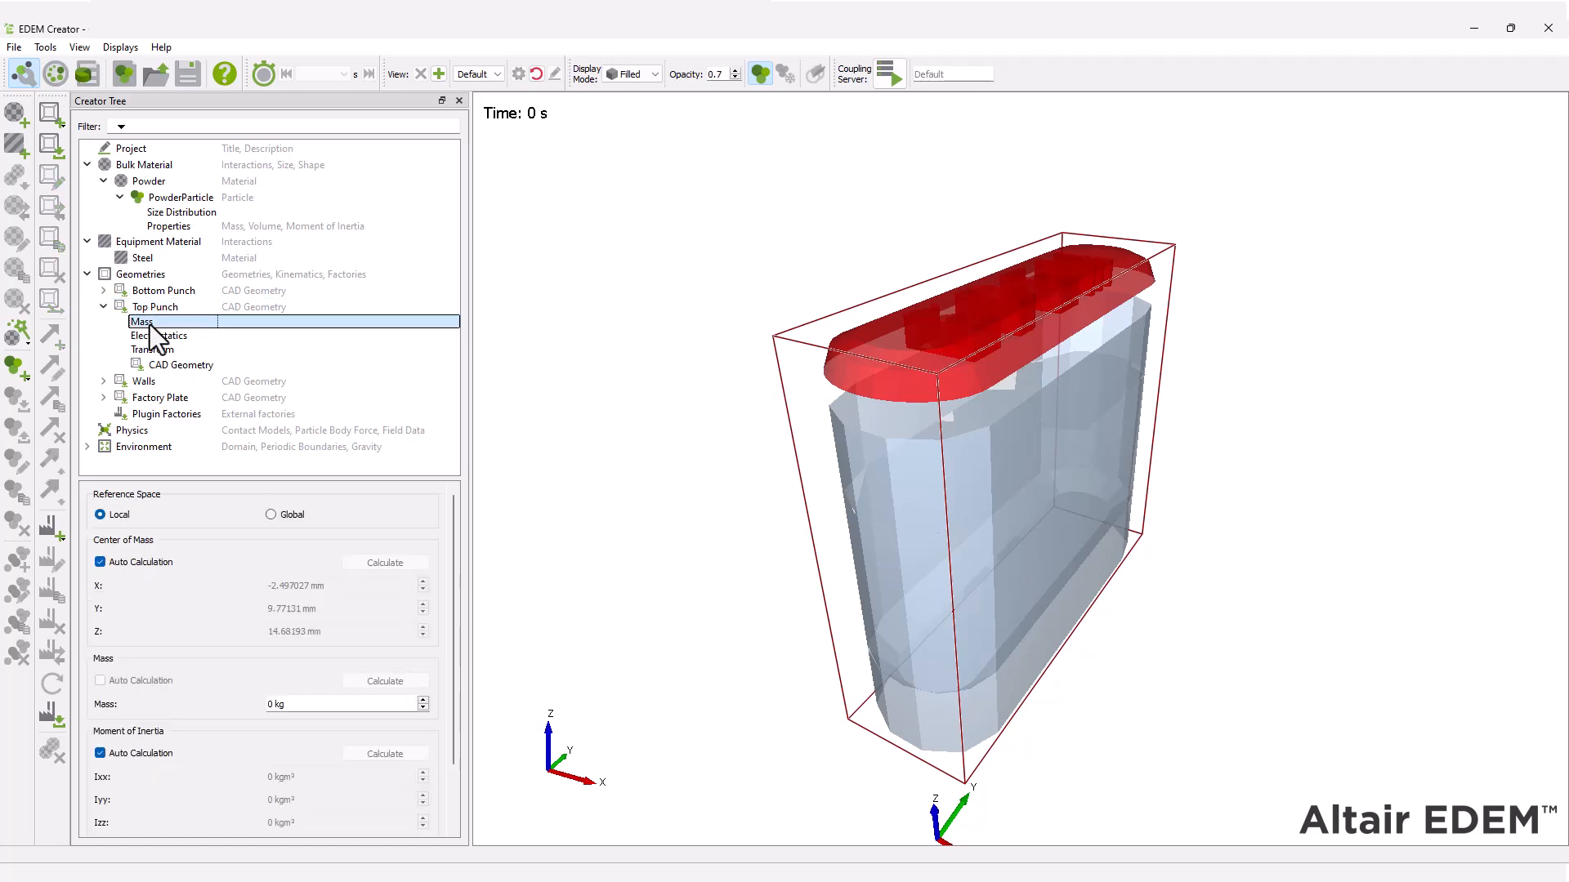
double_click(270, 704)
text(1)
Step: Add a linear translation motion to the Top Punch with a start time of 0.11 s and an end time of 0.15 s
click(169, 308)
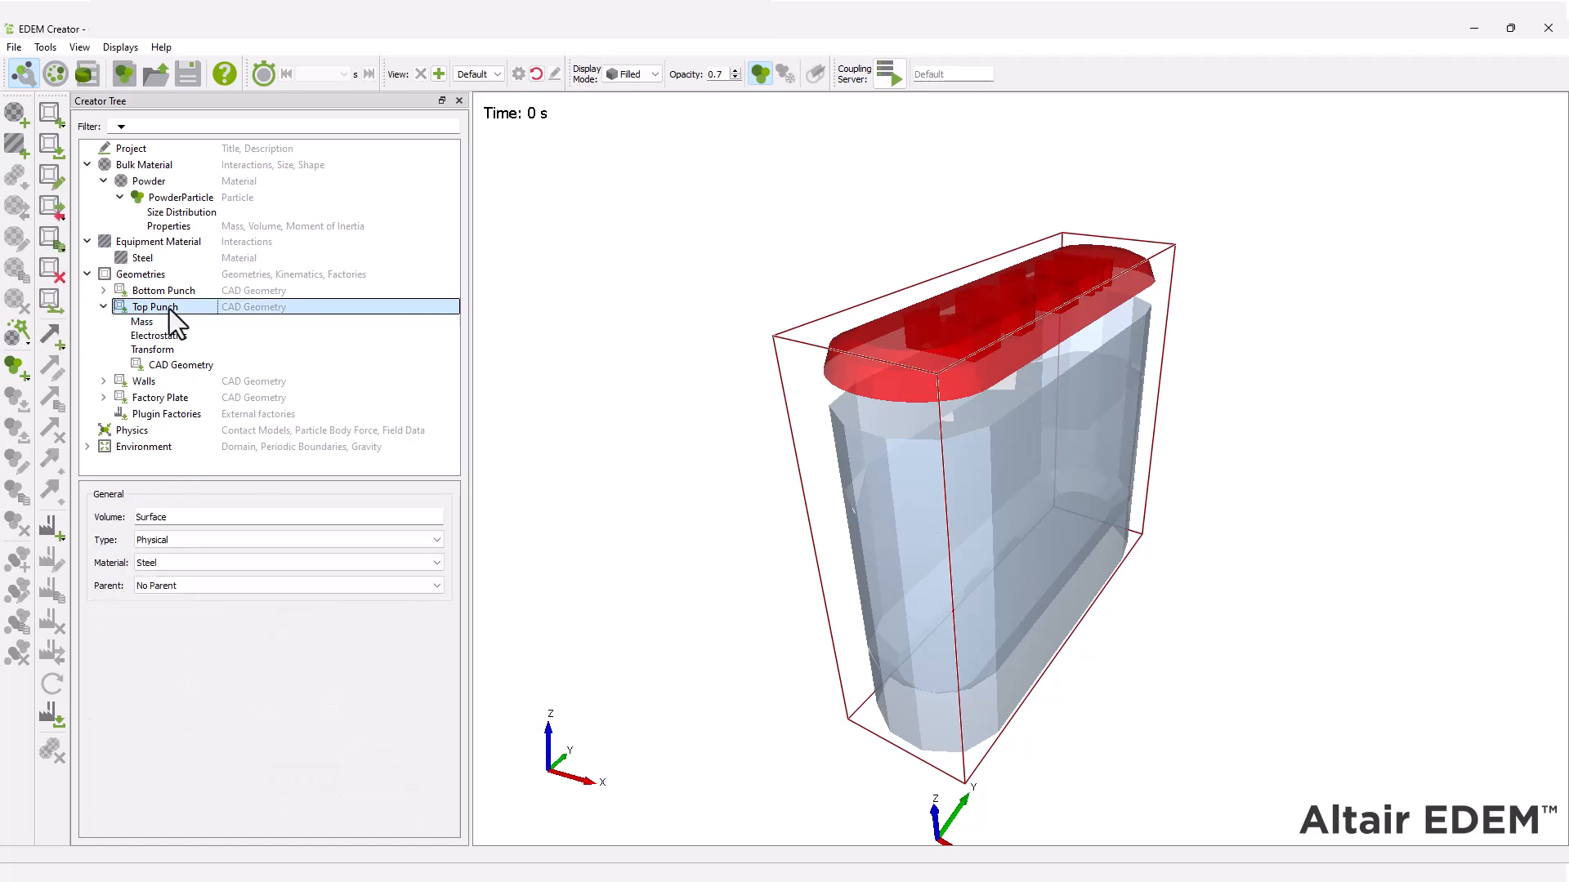
right_click(169, 309)
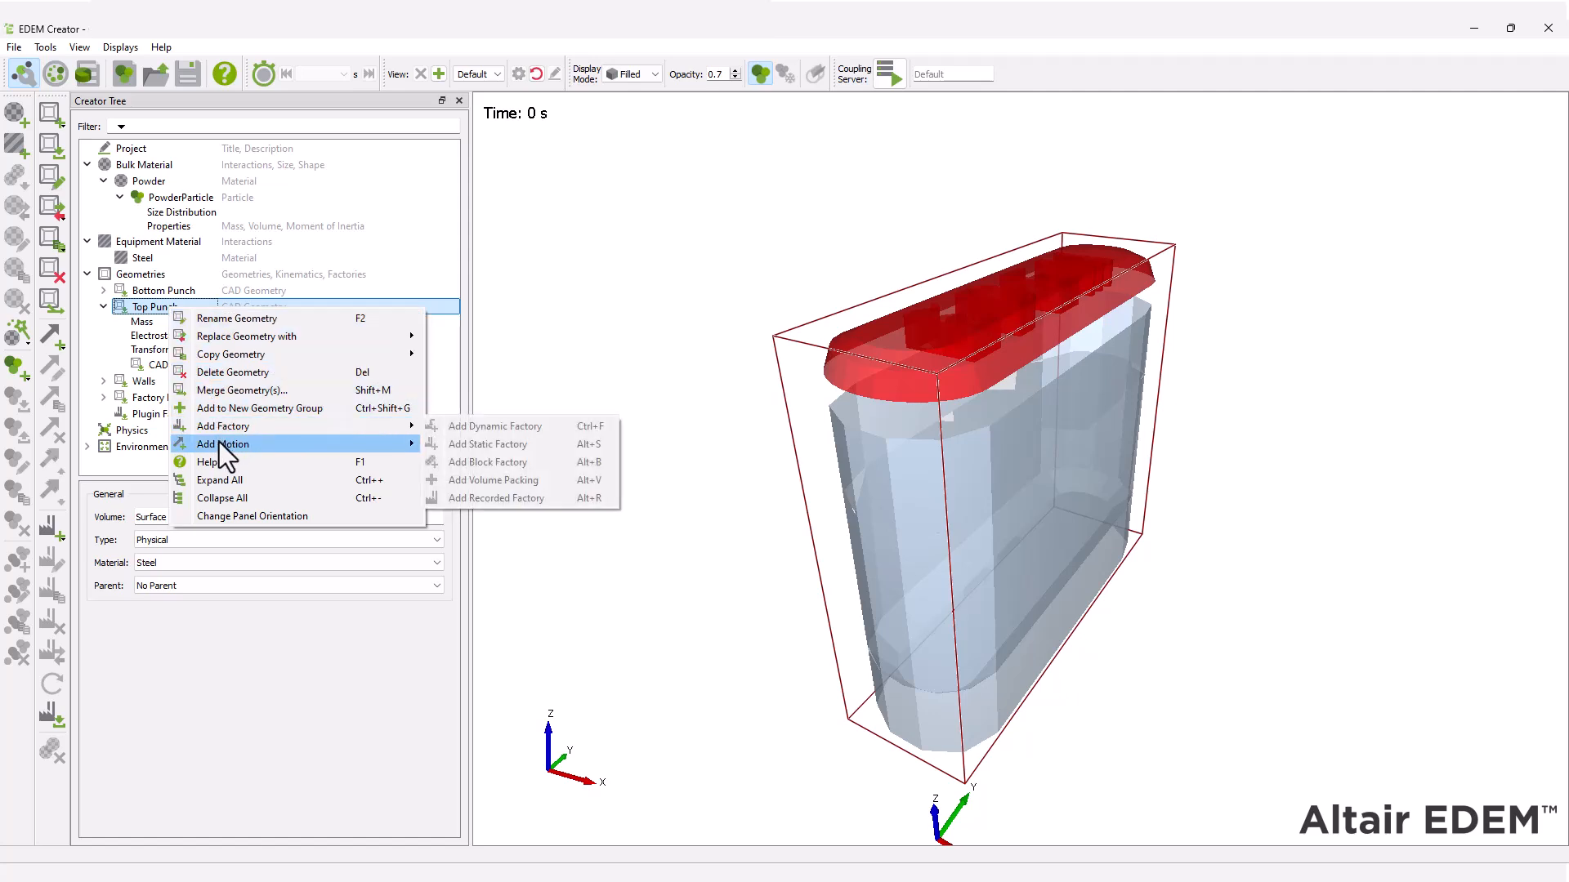
mouse_move(221, 443)
click(472, 446)
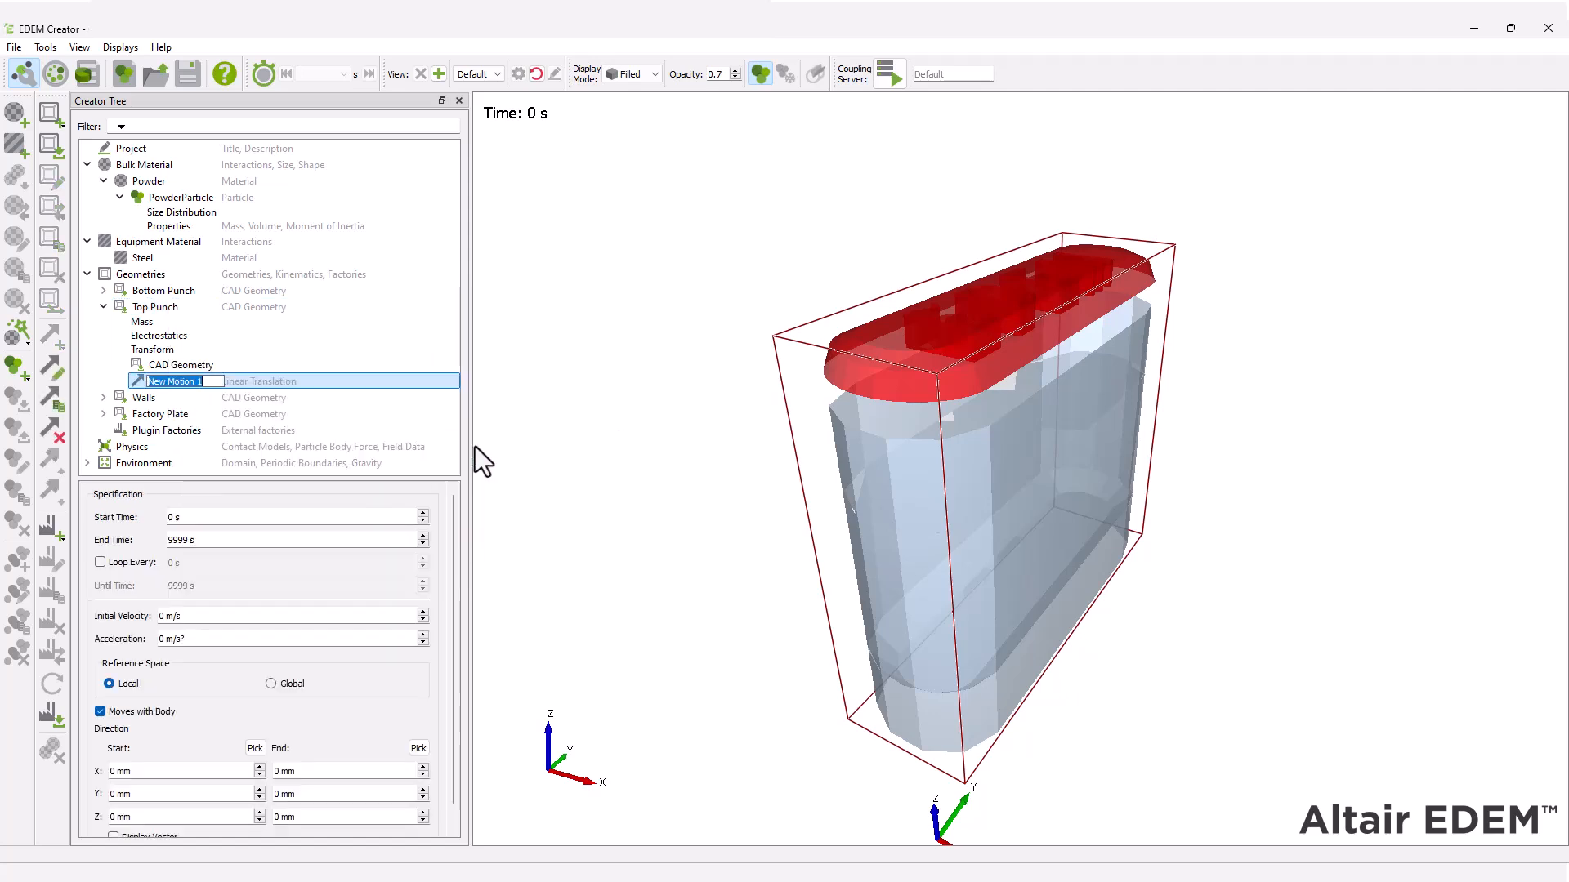
text(0.11)
key(Tab)
text(0.)
Step: Set the Top Punch motion's initial velocity to 0.5 m/s and its direction end Z coordinate to 10 mm
double_click(161, 615)
text(0.5)
click(278, 816)
text(1)
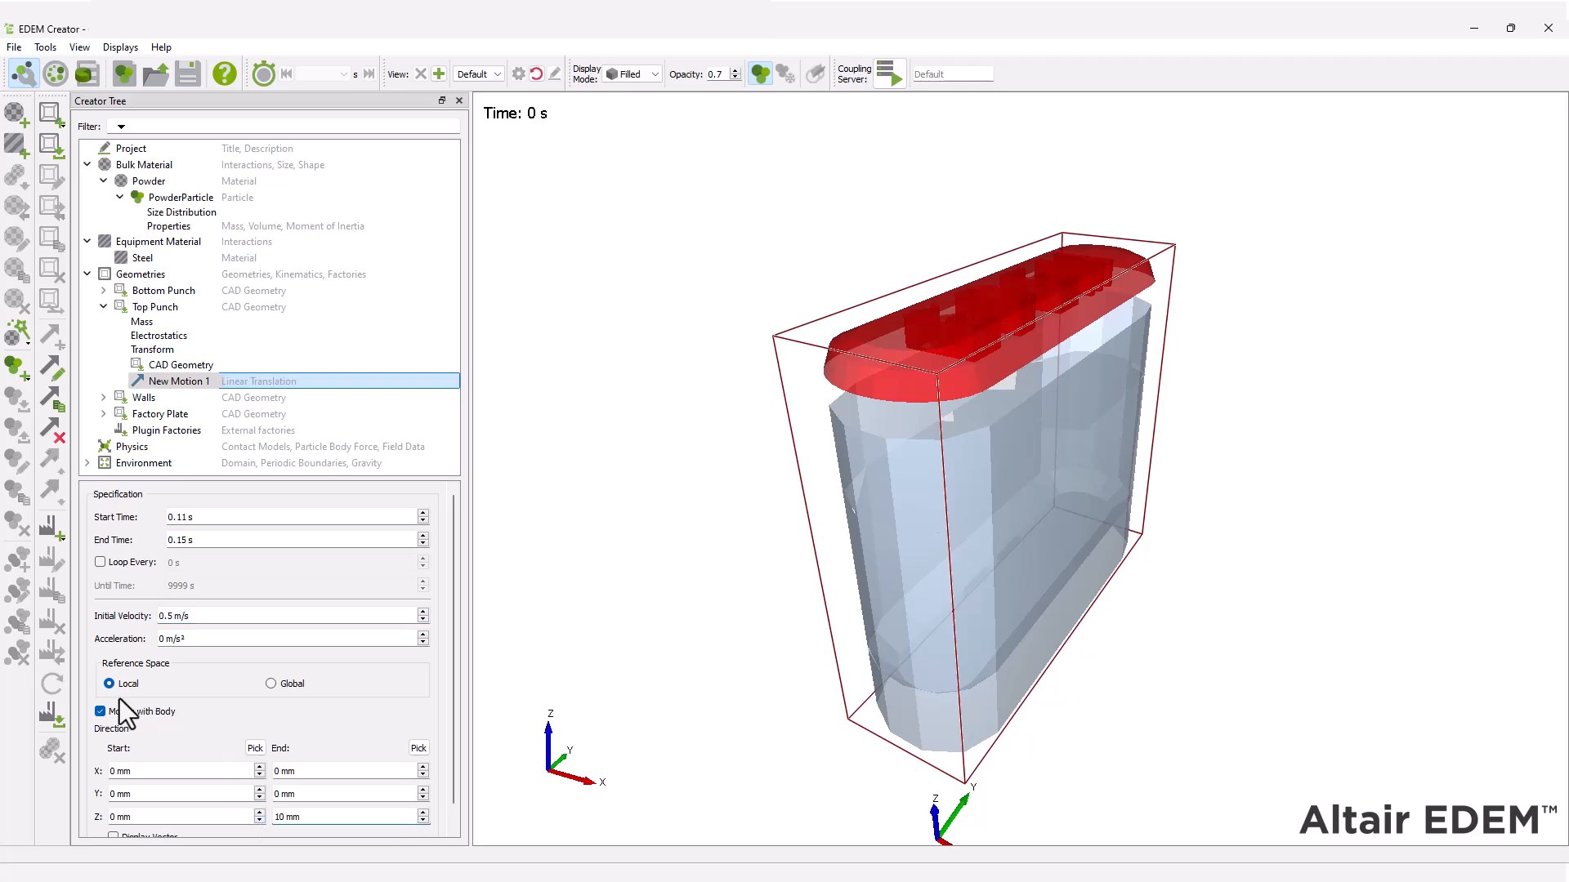
Step: Turn off Moves with Body for the first Top Punch motion and set its reference space to Global
click(100, 712)
click(270, 684)
Step: Add a second linear translation motion to the Top Punch with a start time of 0.27 s and an end time of 0.29 s
right_click(164, 308)
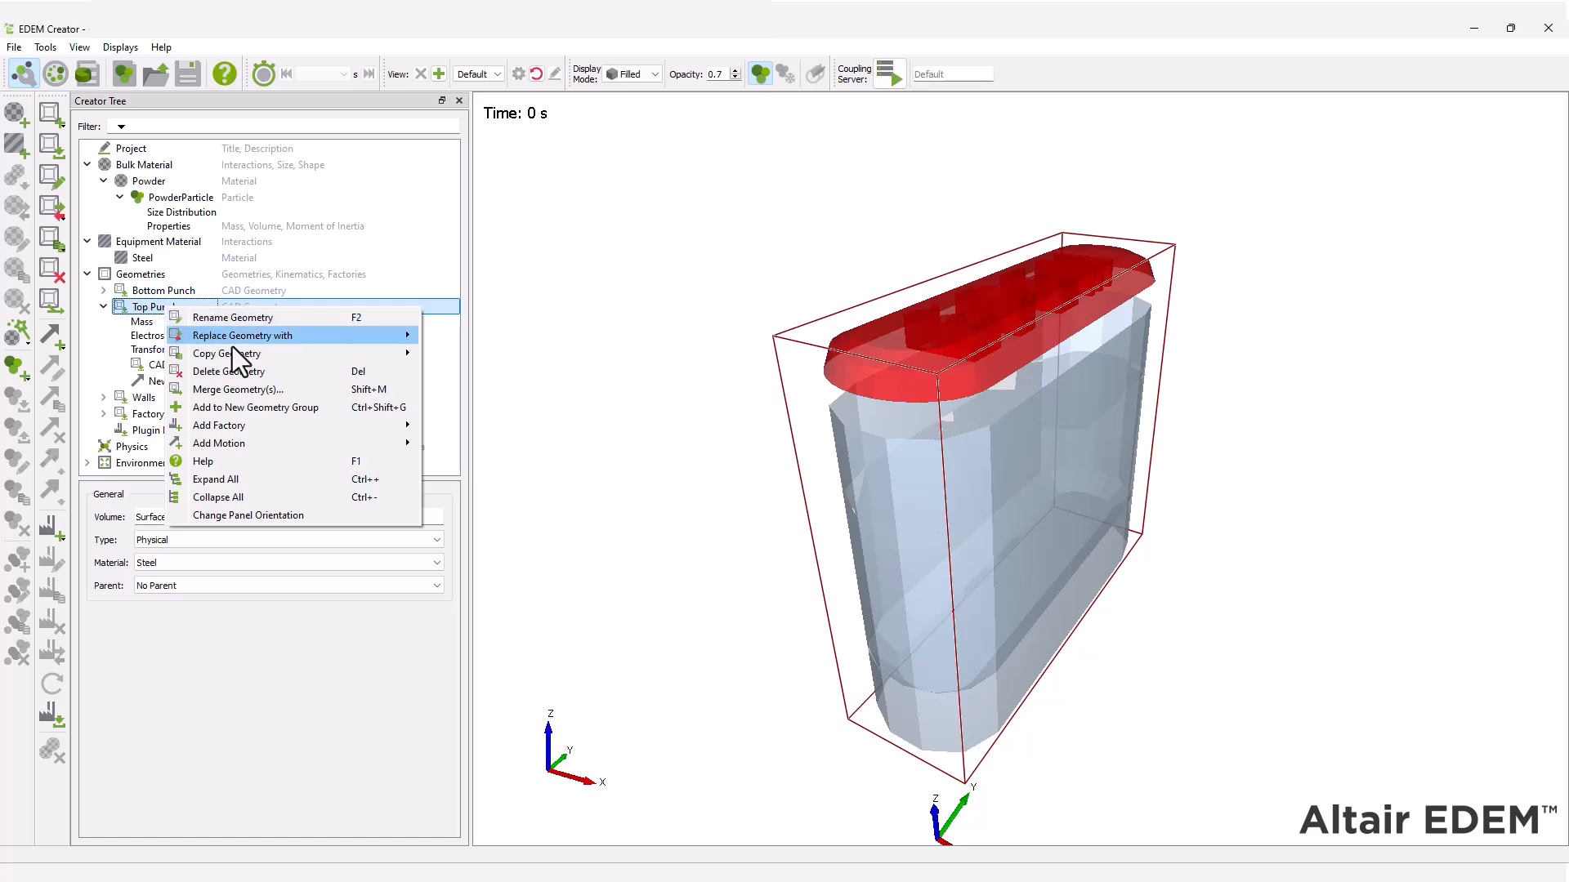
mouse_move(346, 446)
click(451, 443)
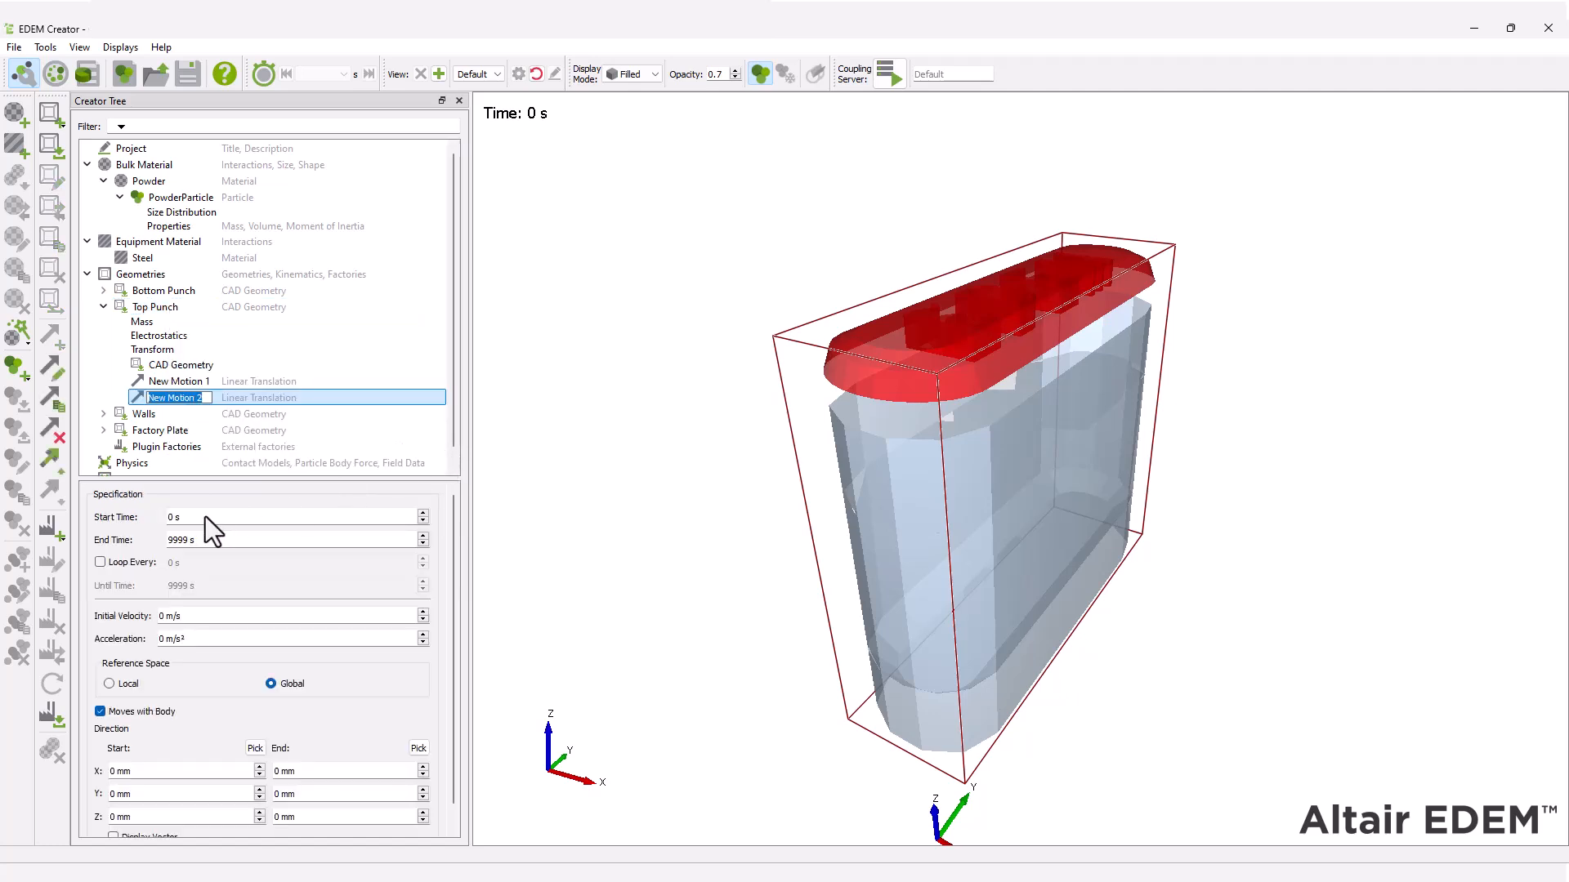
text(0.27)
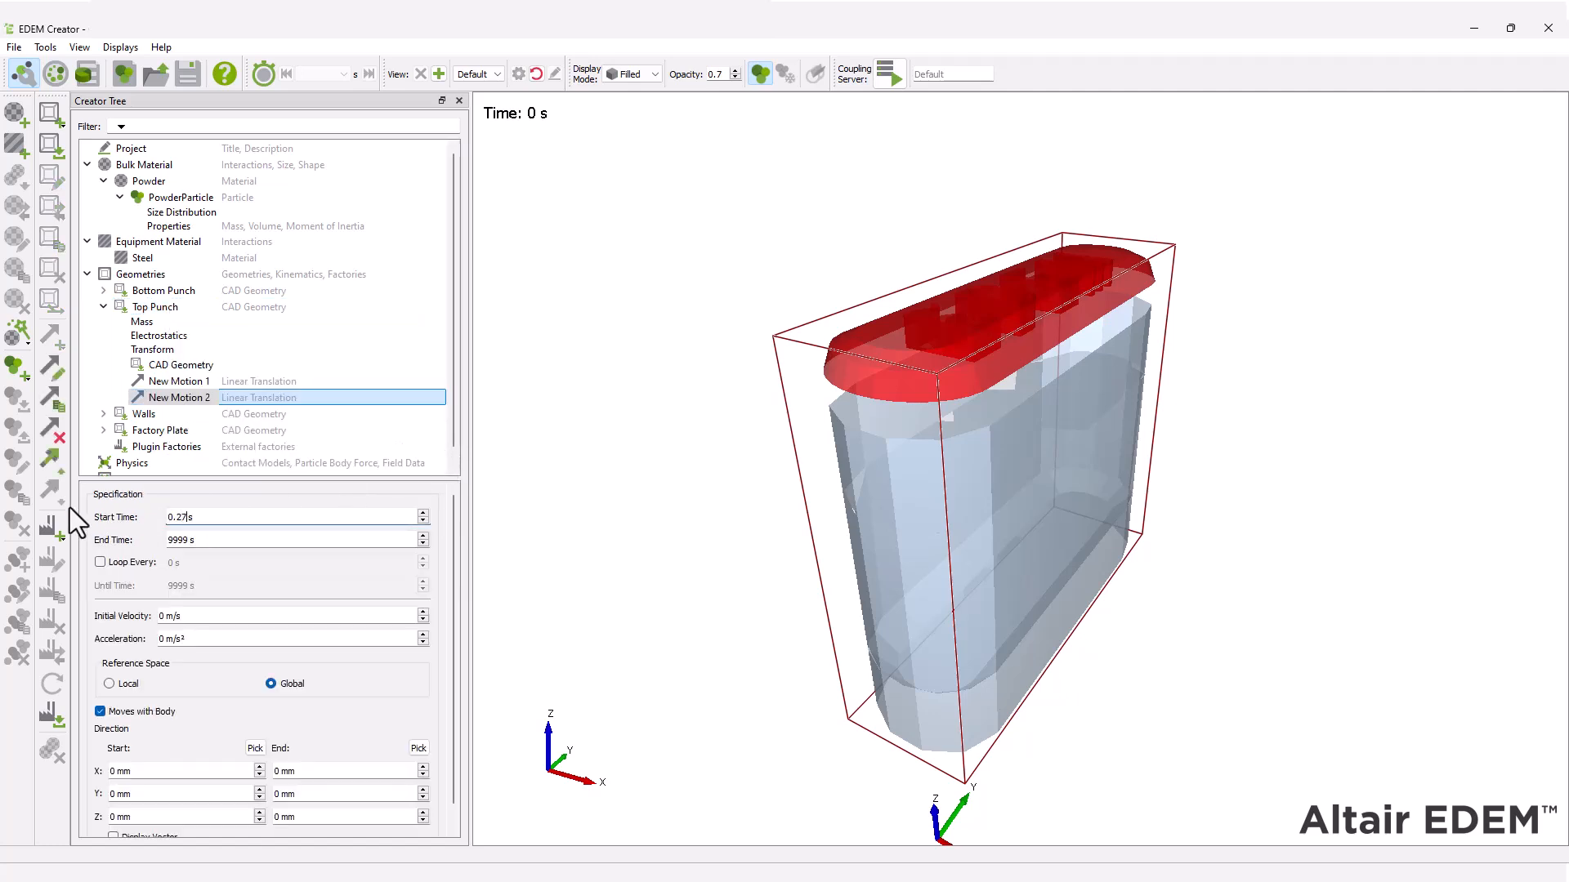
double_click(207, 538)
text(0.29)
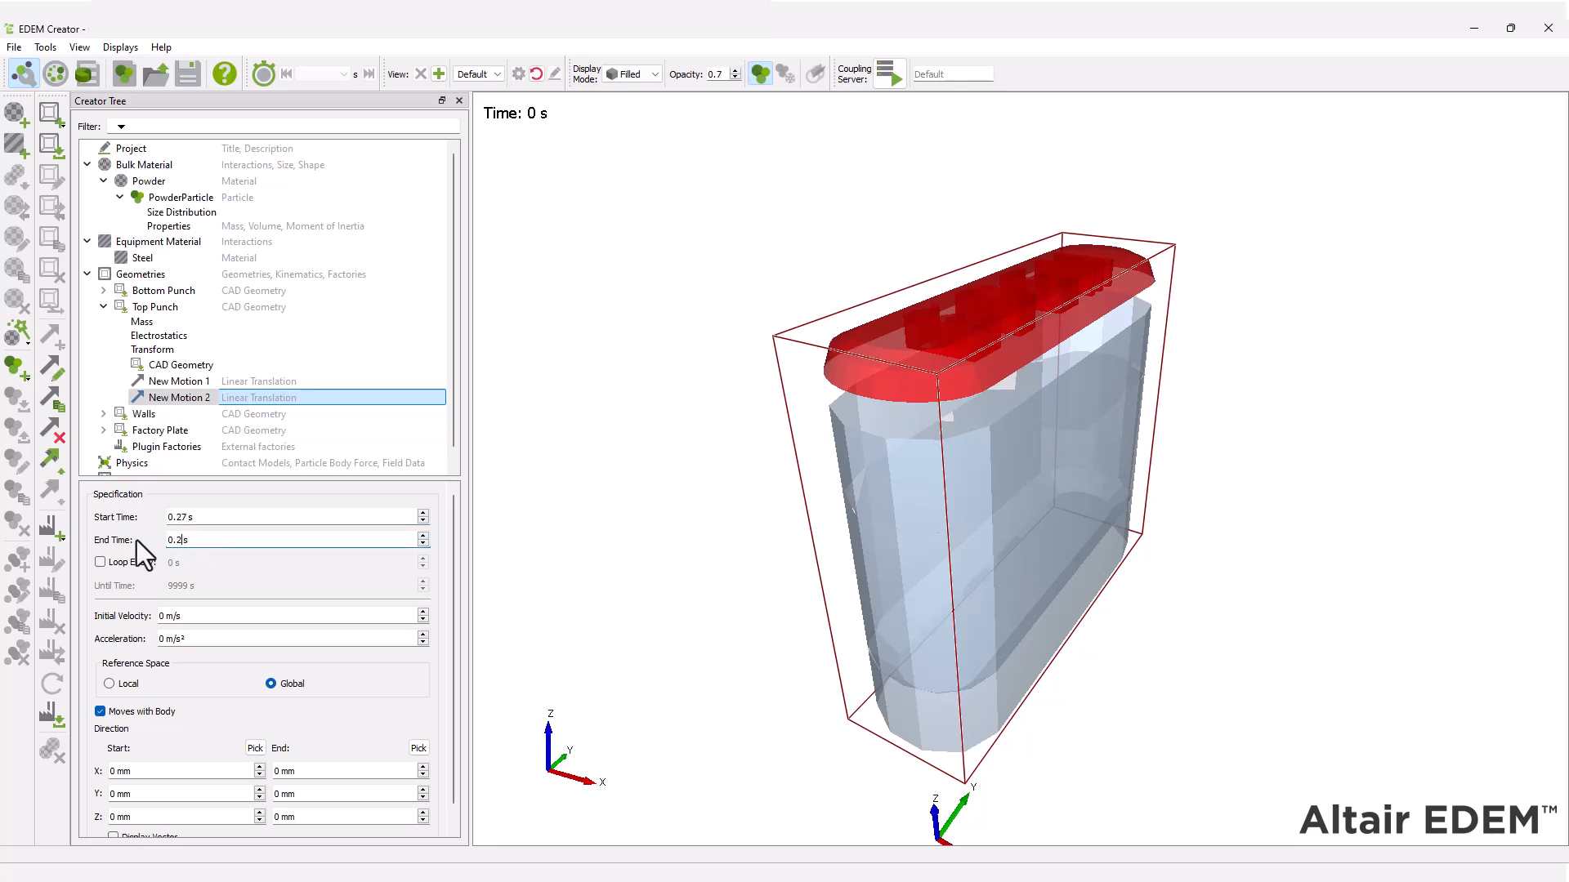
Step: Set the second Top Punch motion's initial velocity to 0.5 m/s and direction start Z to 10 mm, with Moves with Body off
double_click(179, 619)
text(0.5)
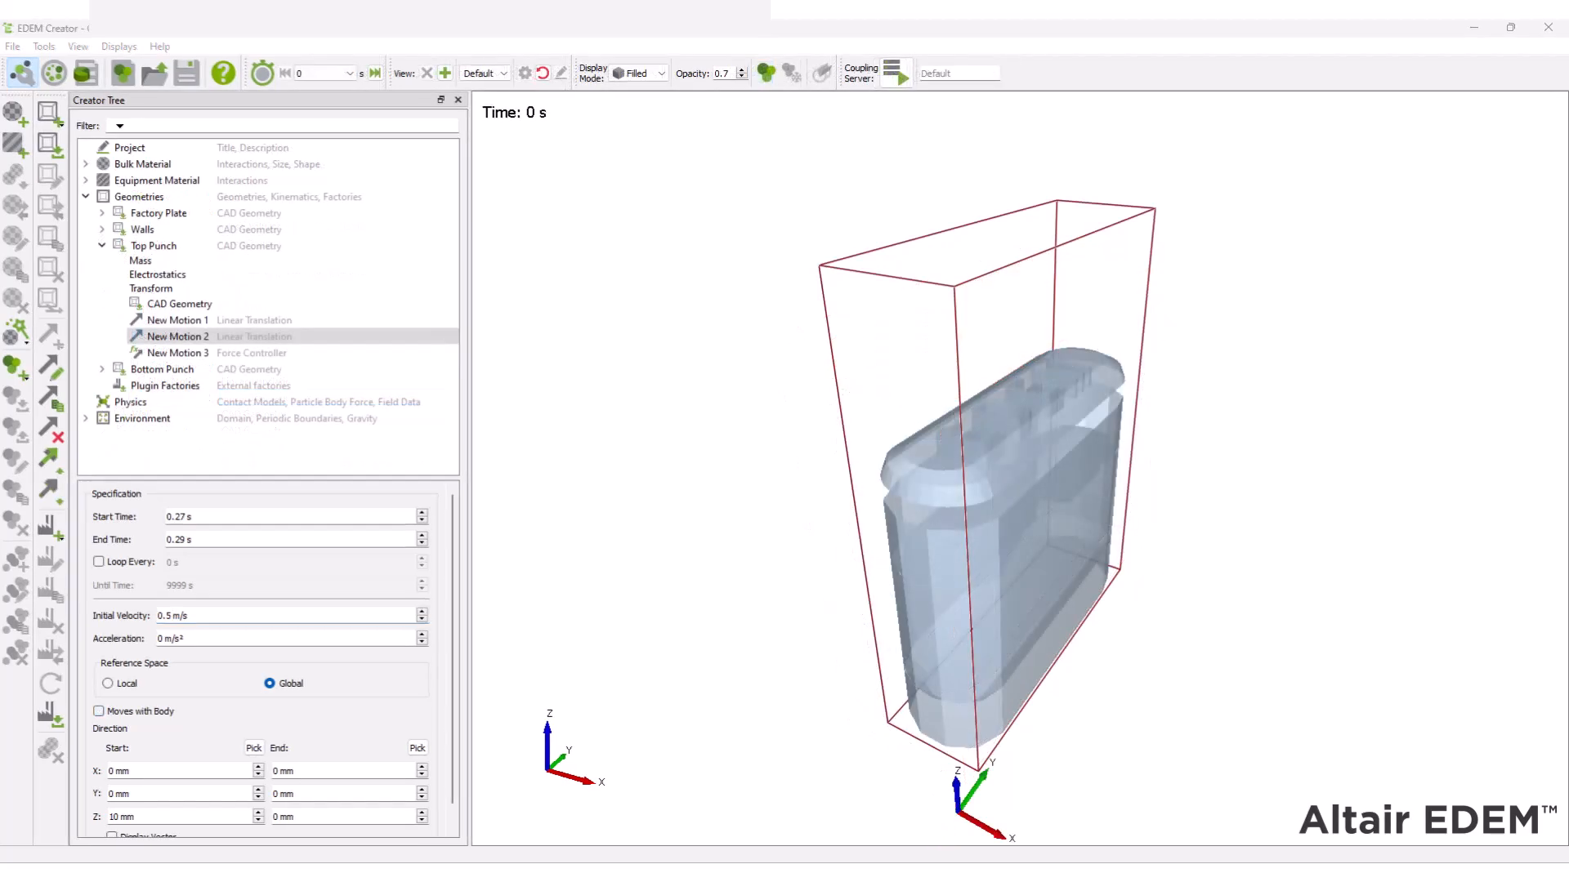
drag(174, 620, 154, 619)
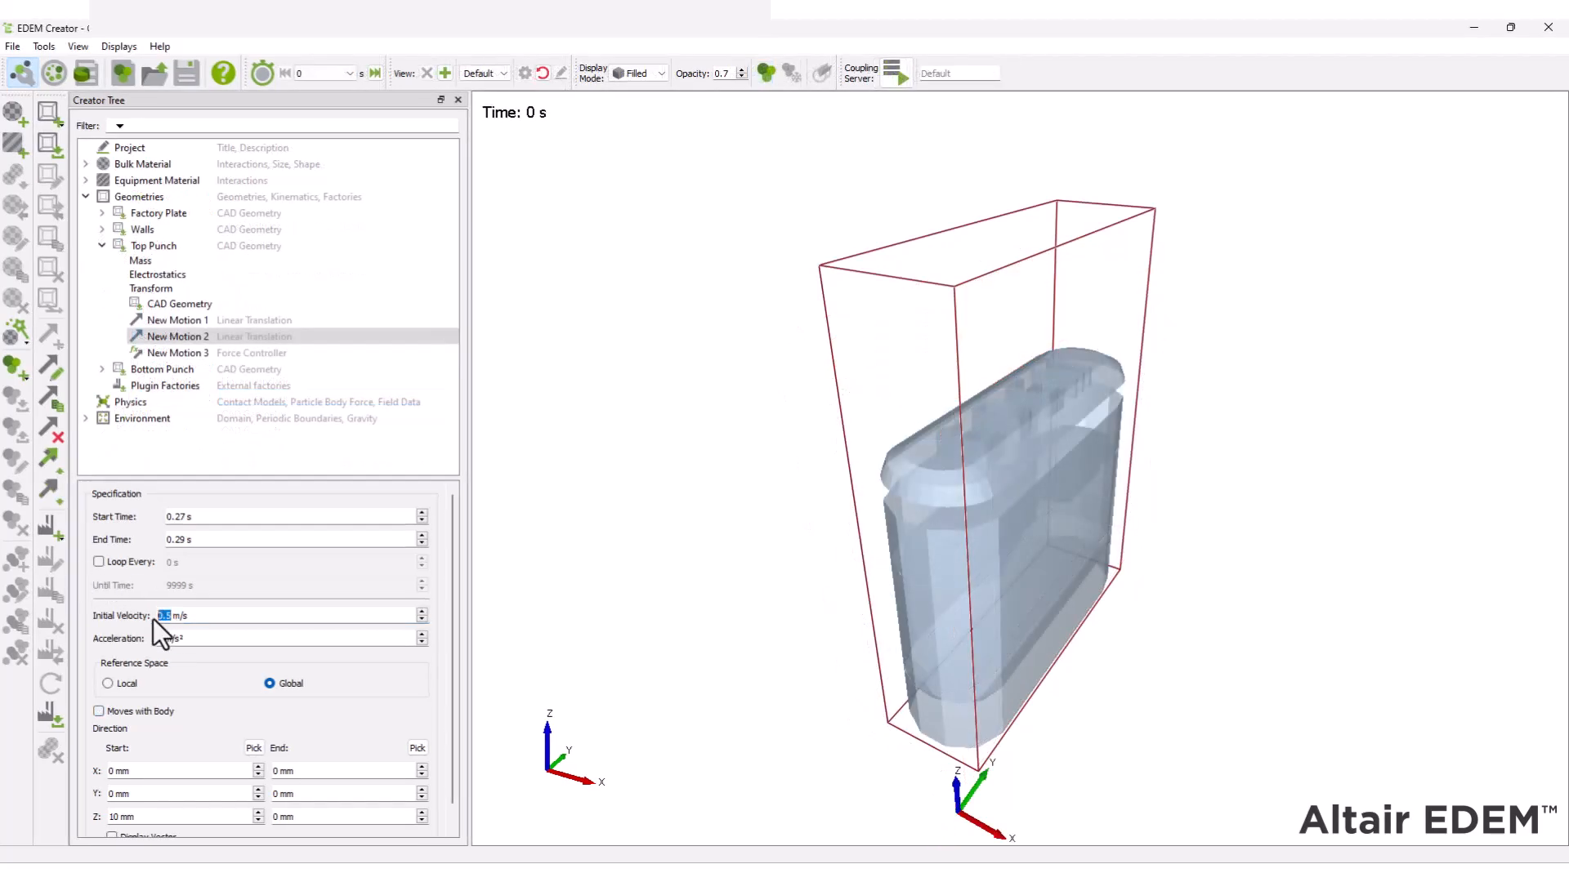
double_click(159, 638)
drag(121, 817, 100, 815)
click(269, 683)
click(242, 320)
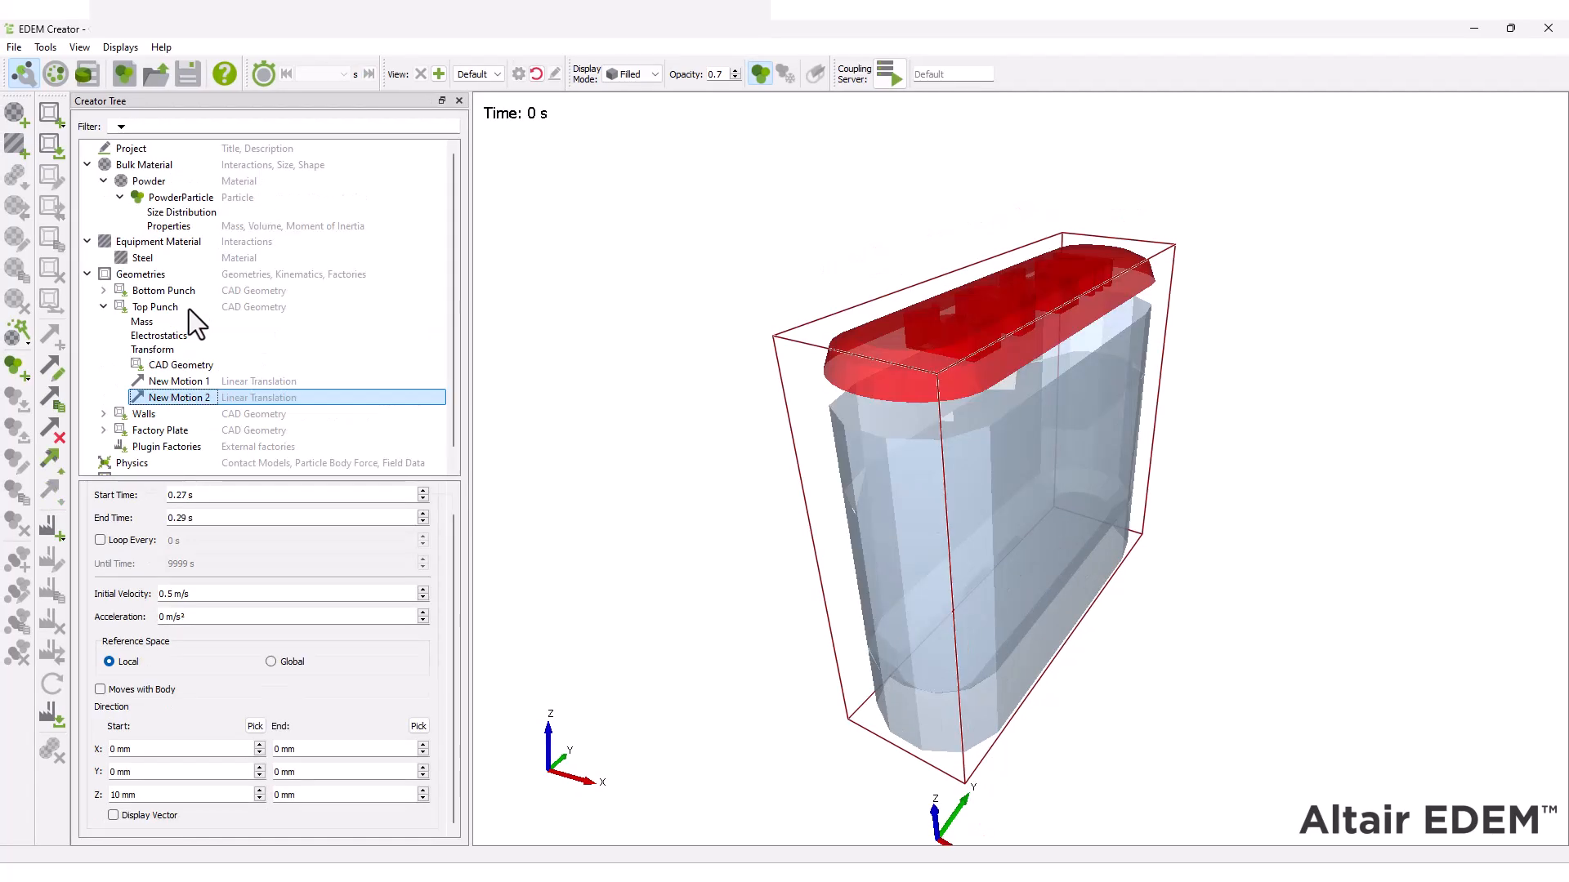
Step: Add a force controller to the Top Punch, active from 0.08 s to 0.107 s, with a Z force of -25 N
right_click(189, 309)
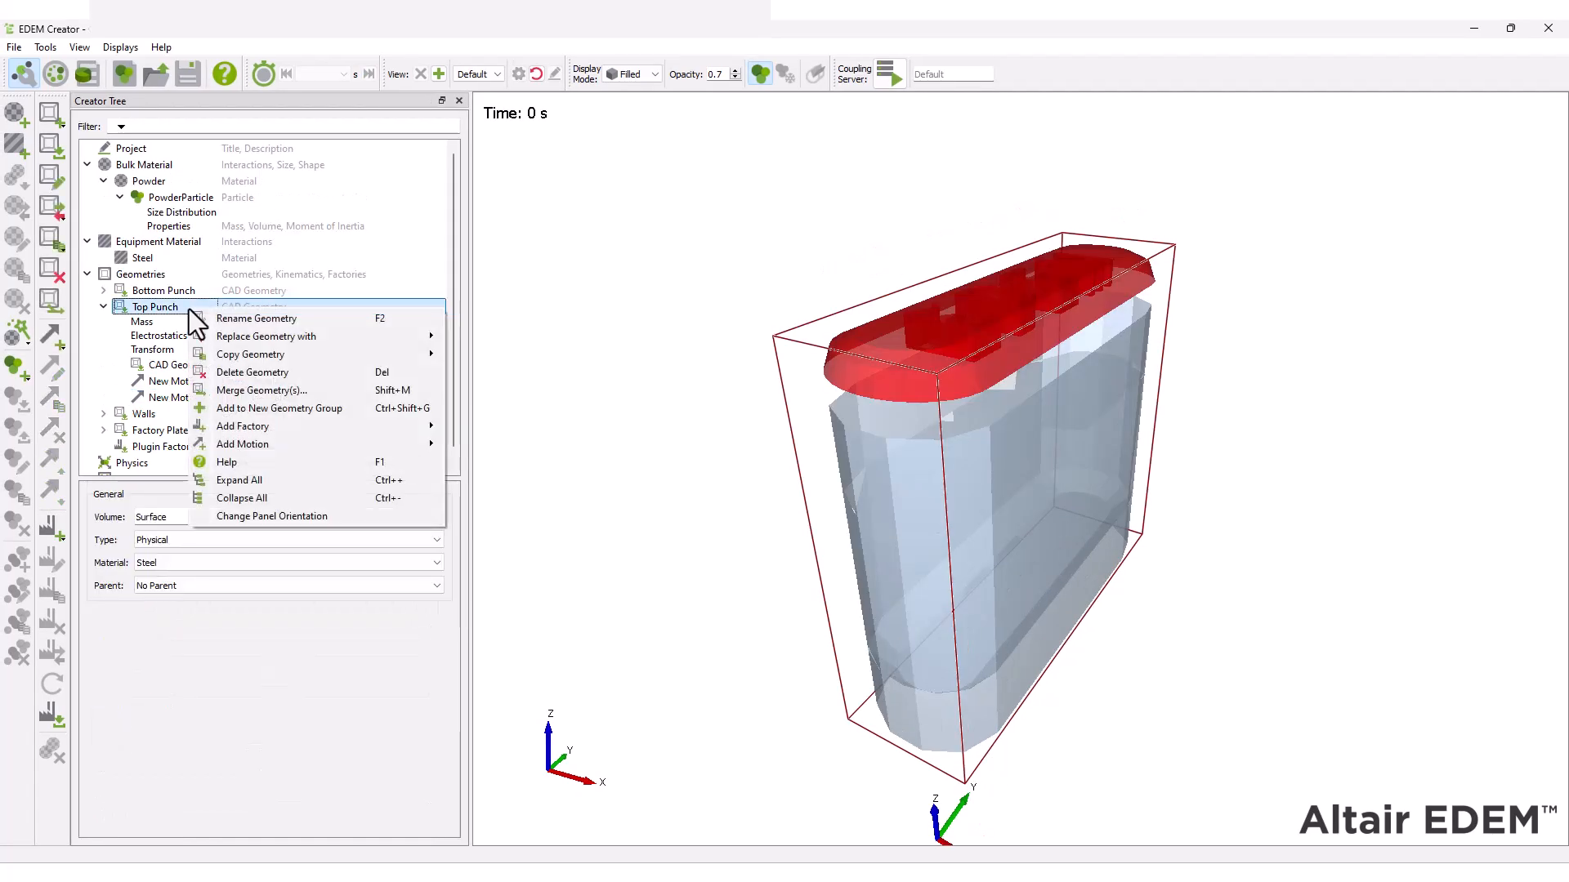
mouse_move(302, 443)
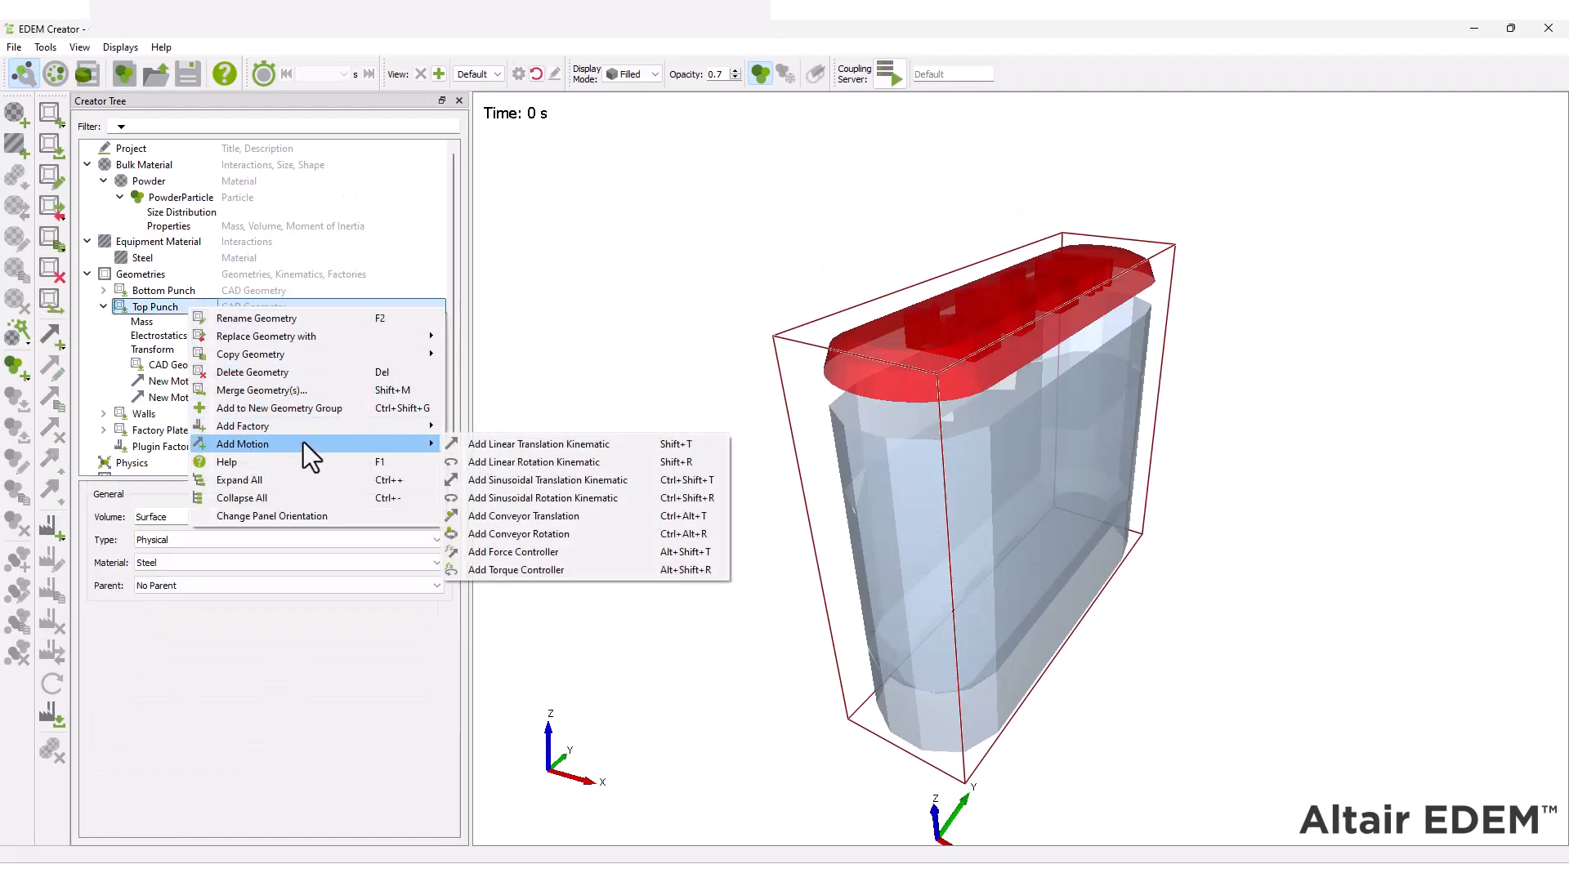
click(536, 554)
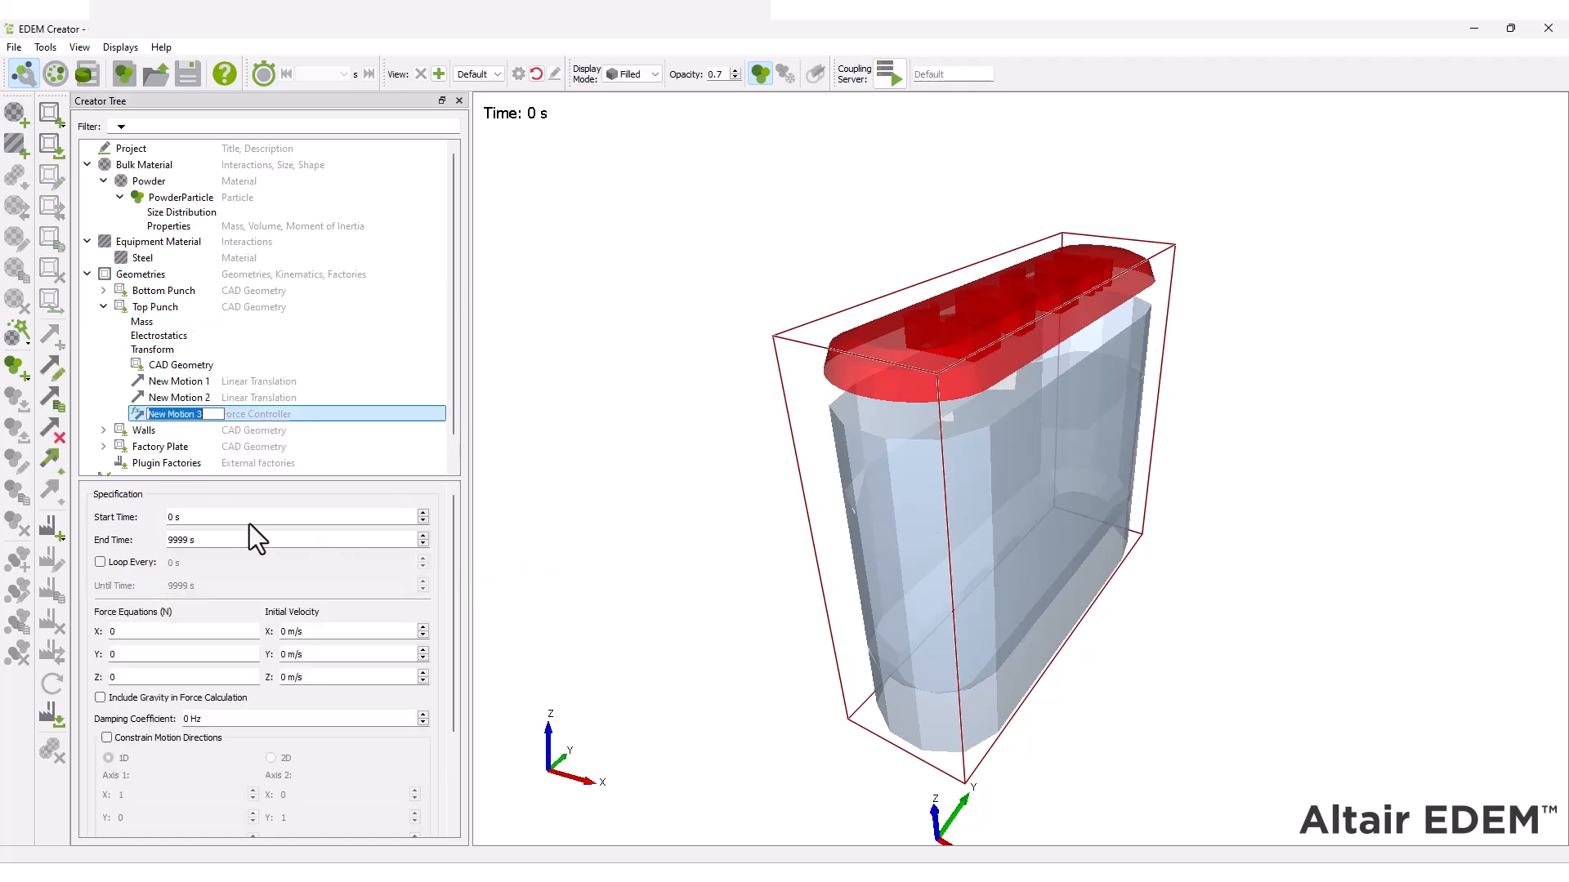
click(172, 517)
text(.08)
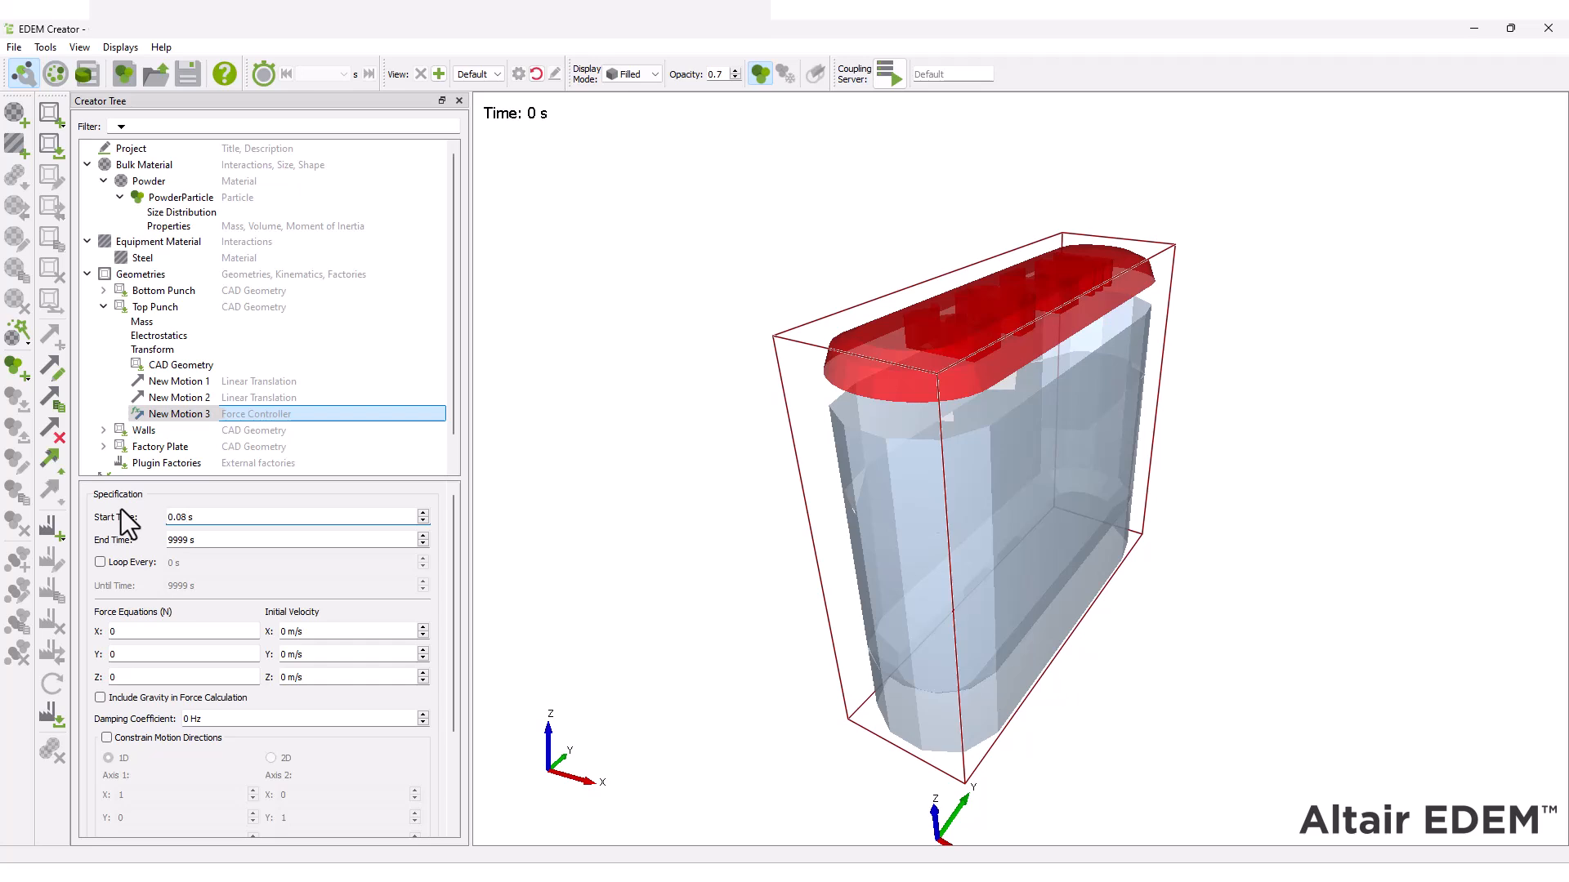
text(0.107)
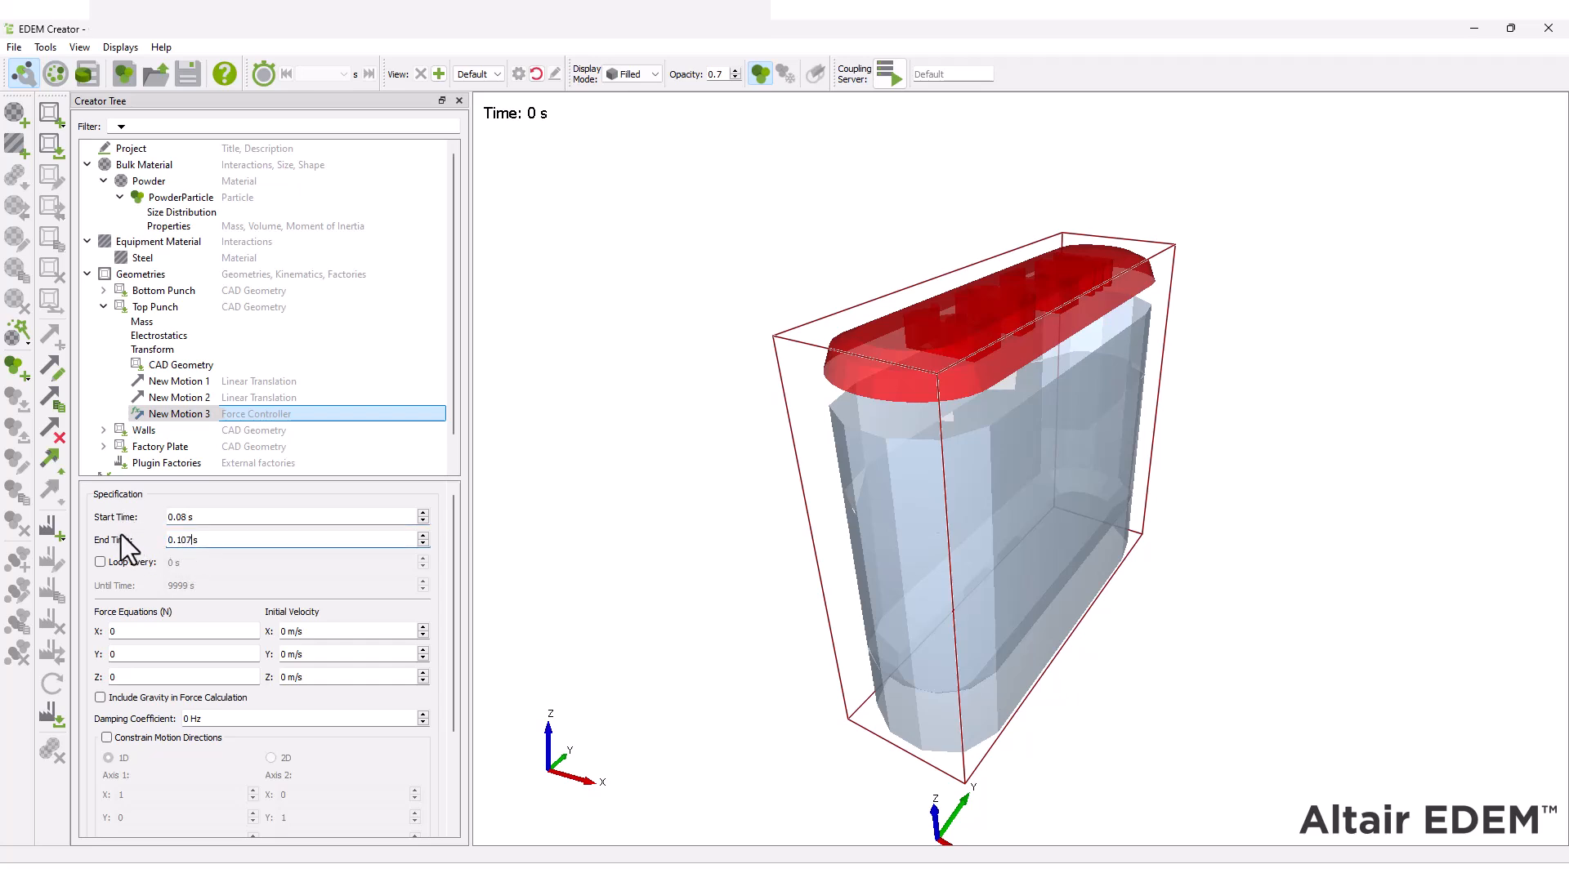
double_click(111, 677)
scroll(453, 645, down, 3)
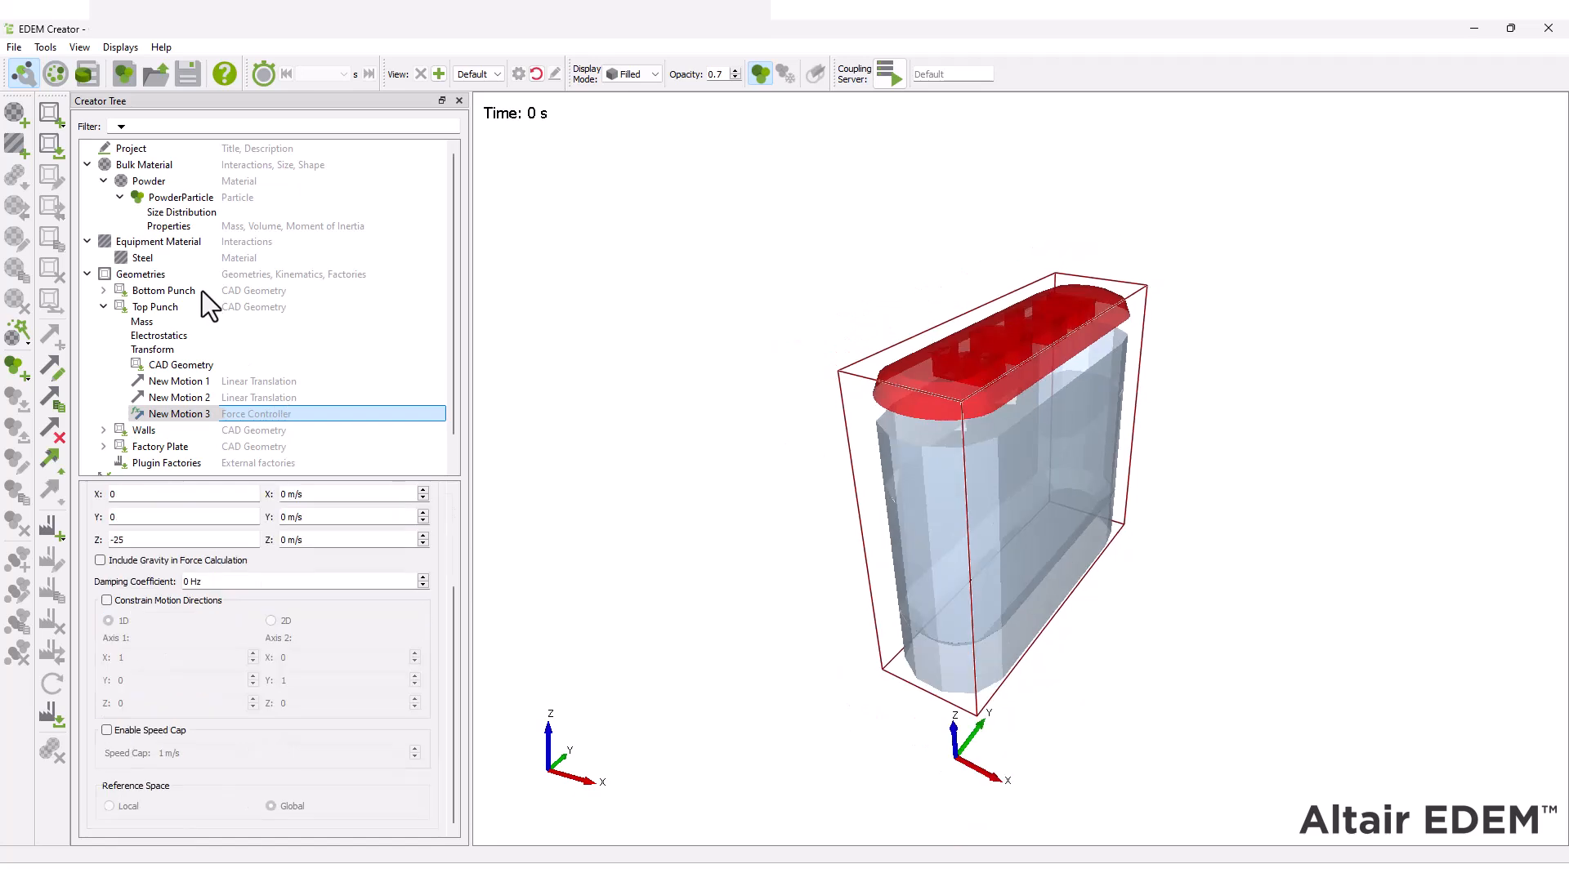
Step: Add a linear translation motion to the Bottom Punch with a start time of 0.125 s and an end time of 0.165 s
click(203, 291)
right_click(204, 291)
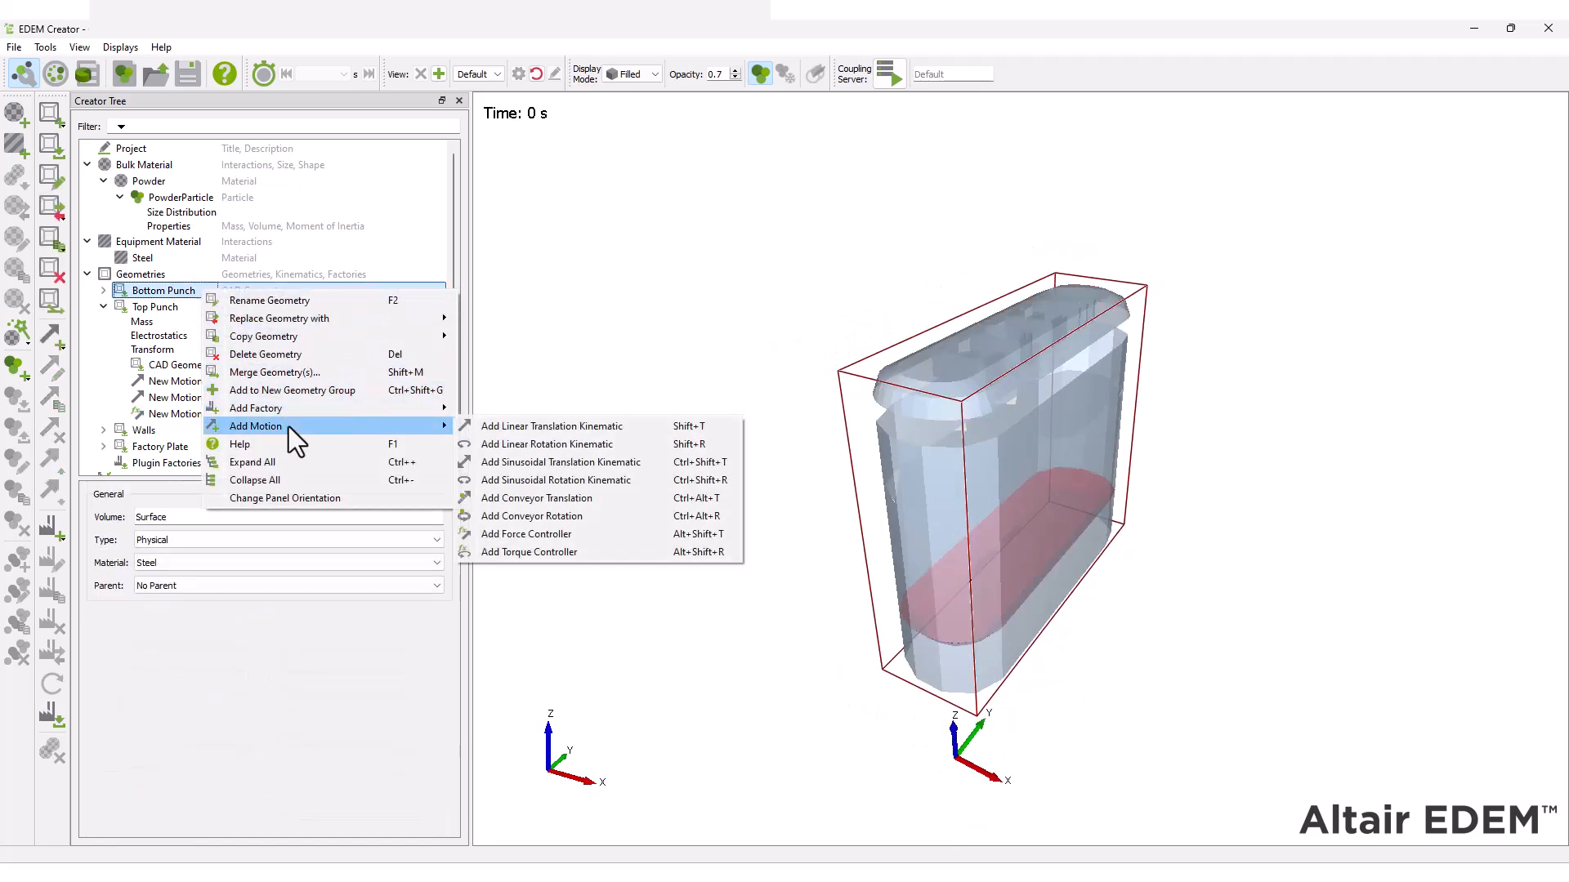
click(505, 441)
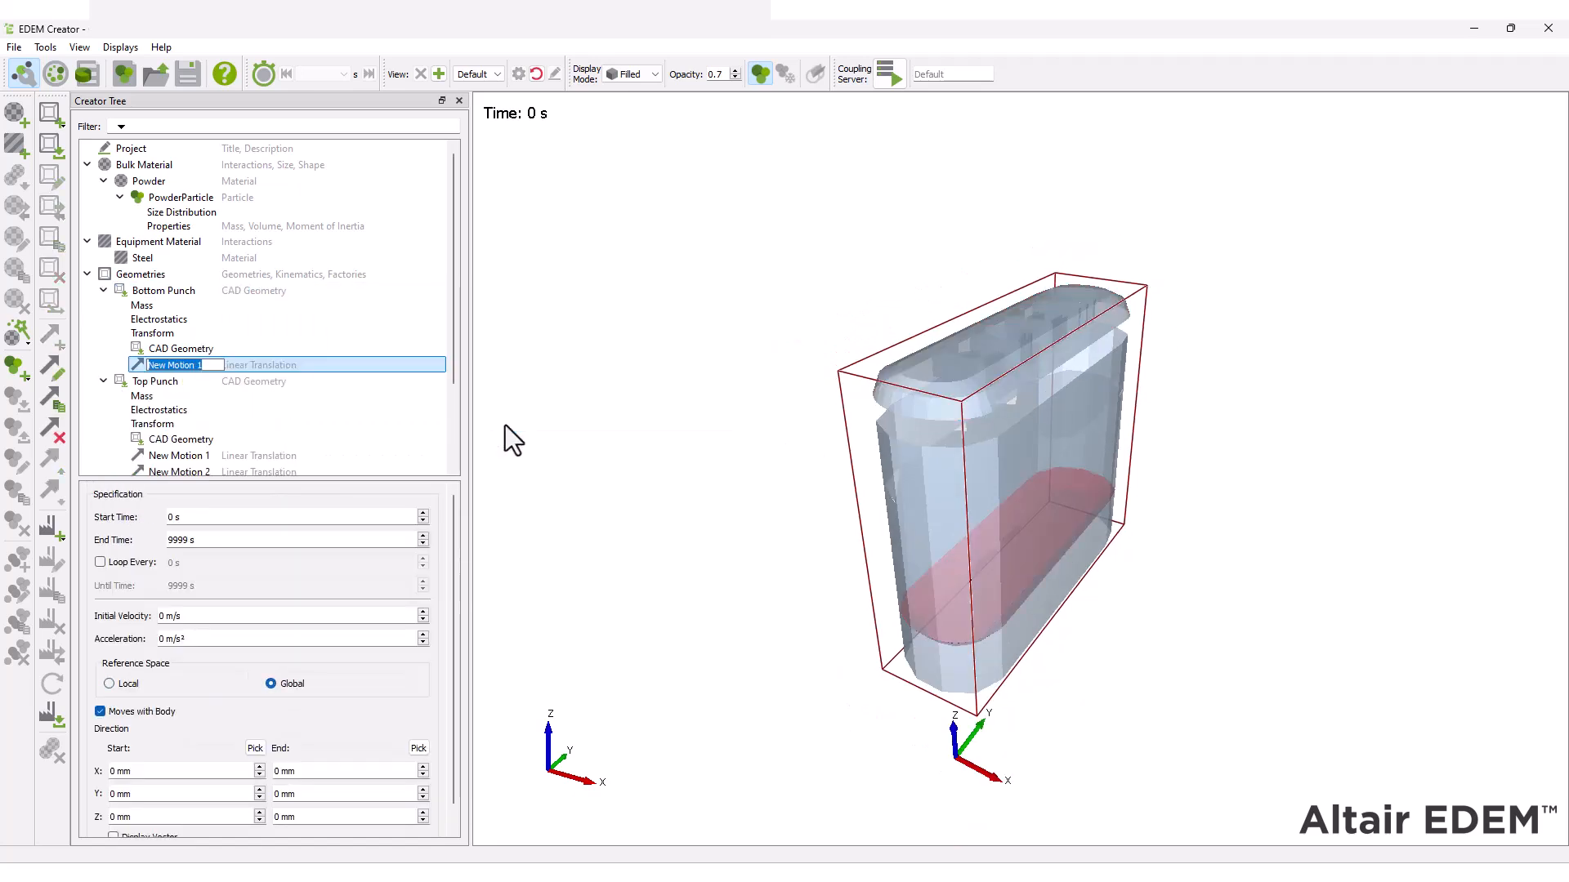
drag(213, 516, 134, 514)
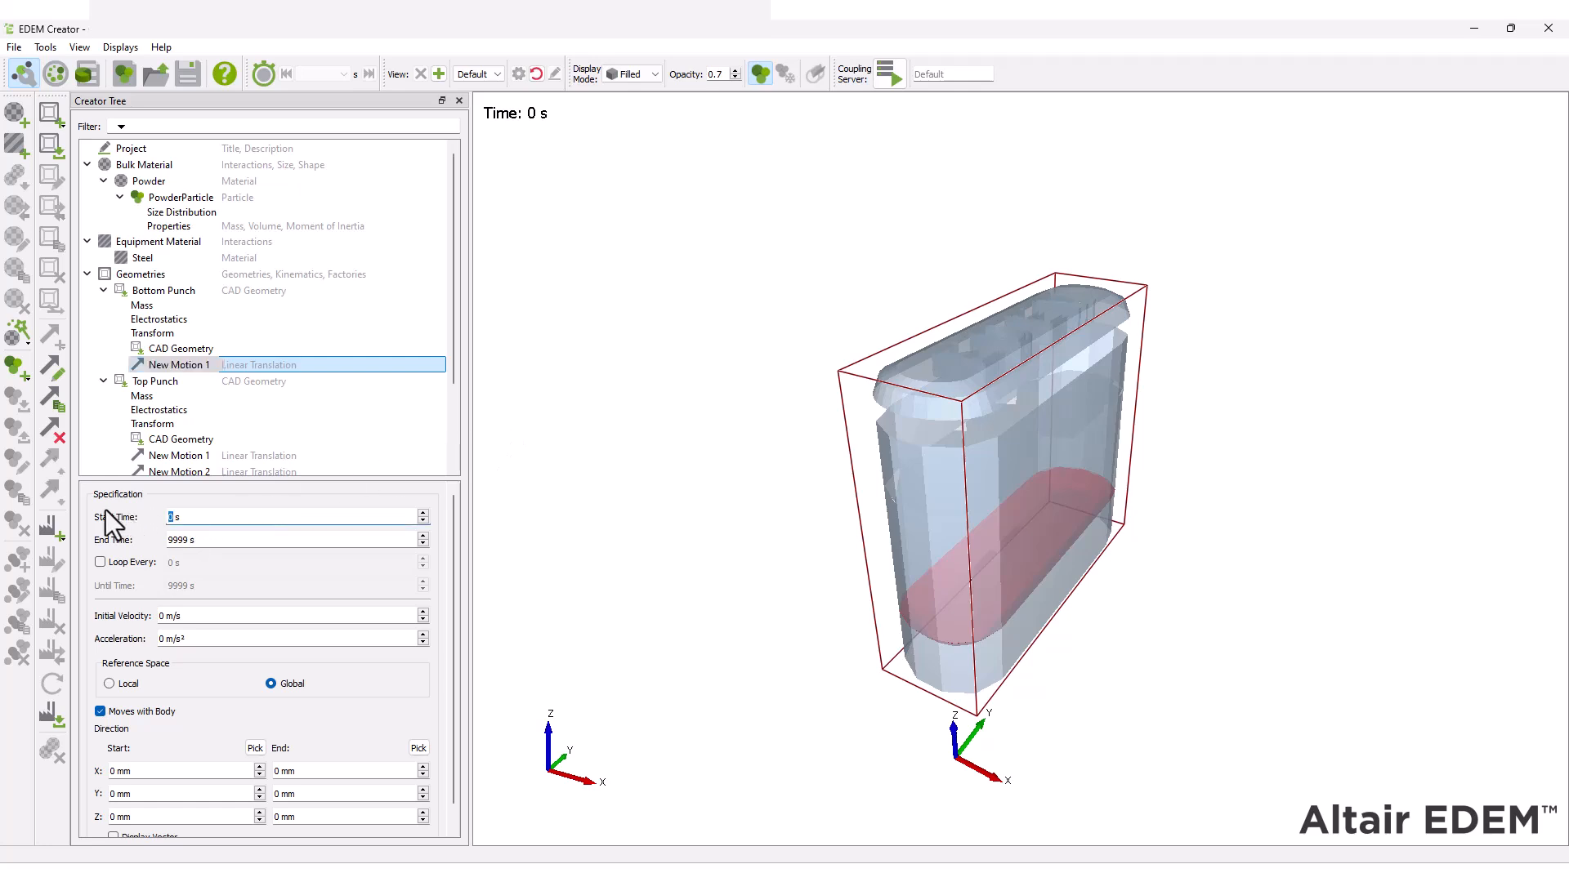
text(0.125)
key(Tab)
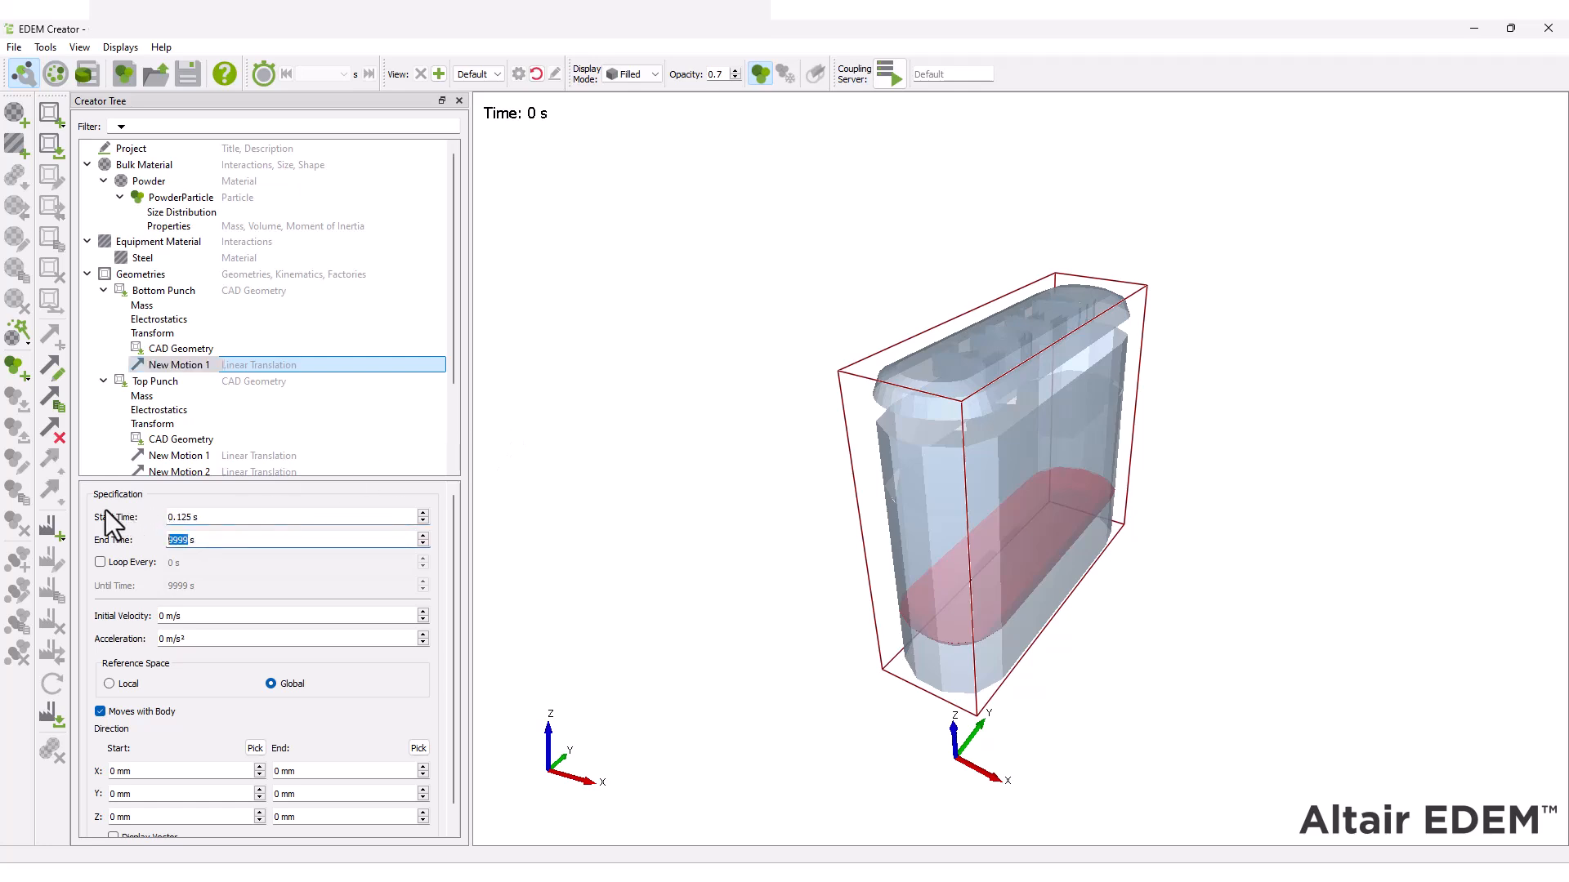
text(0.165)
Step: Set the Bottom Punch motion's initial velocity to 0.25 m/s and direction end Z to 10 mm, with Moves with Body off
drag(185, 620, 125, 585)
text(0.25)
click(99, 710)
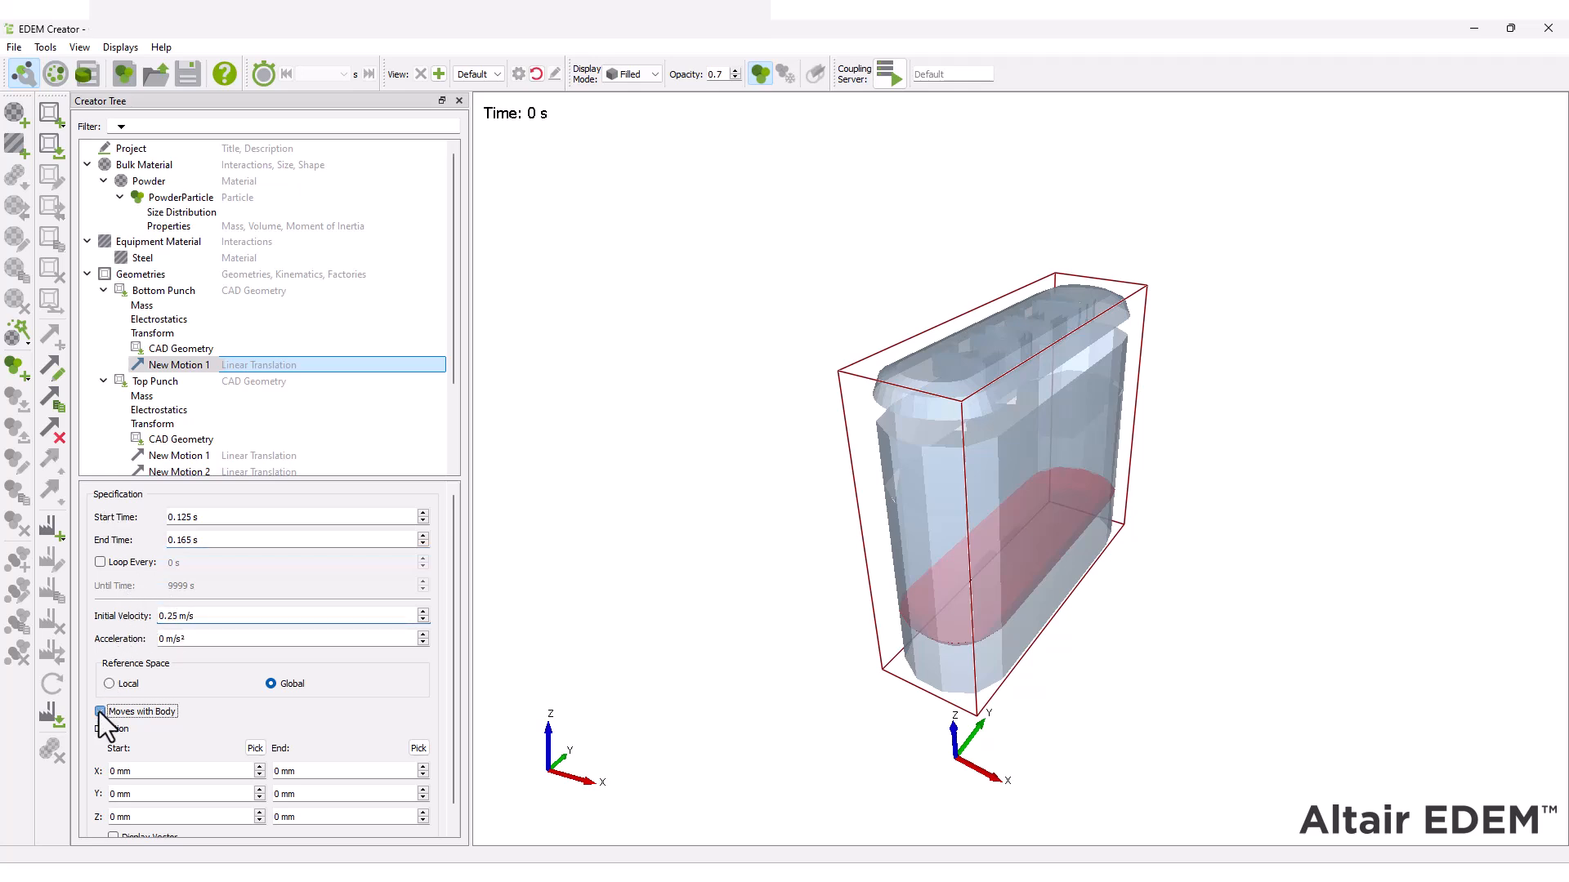
double_click(276, 817)
text(10)
Step: Add a dynamic factory to the Factory Plate geometry, keeping its default name
scroll(408, 425, down, 3)
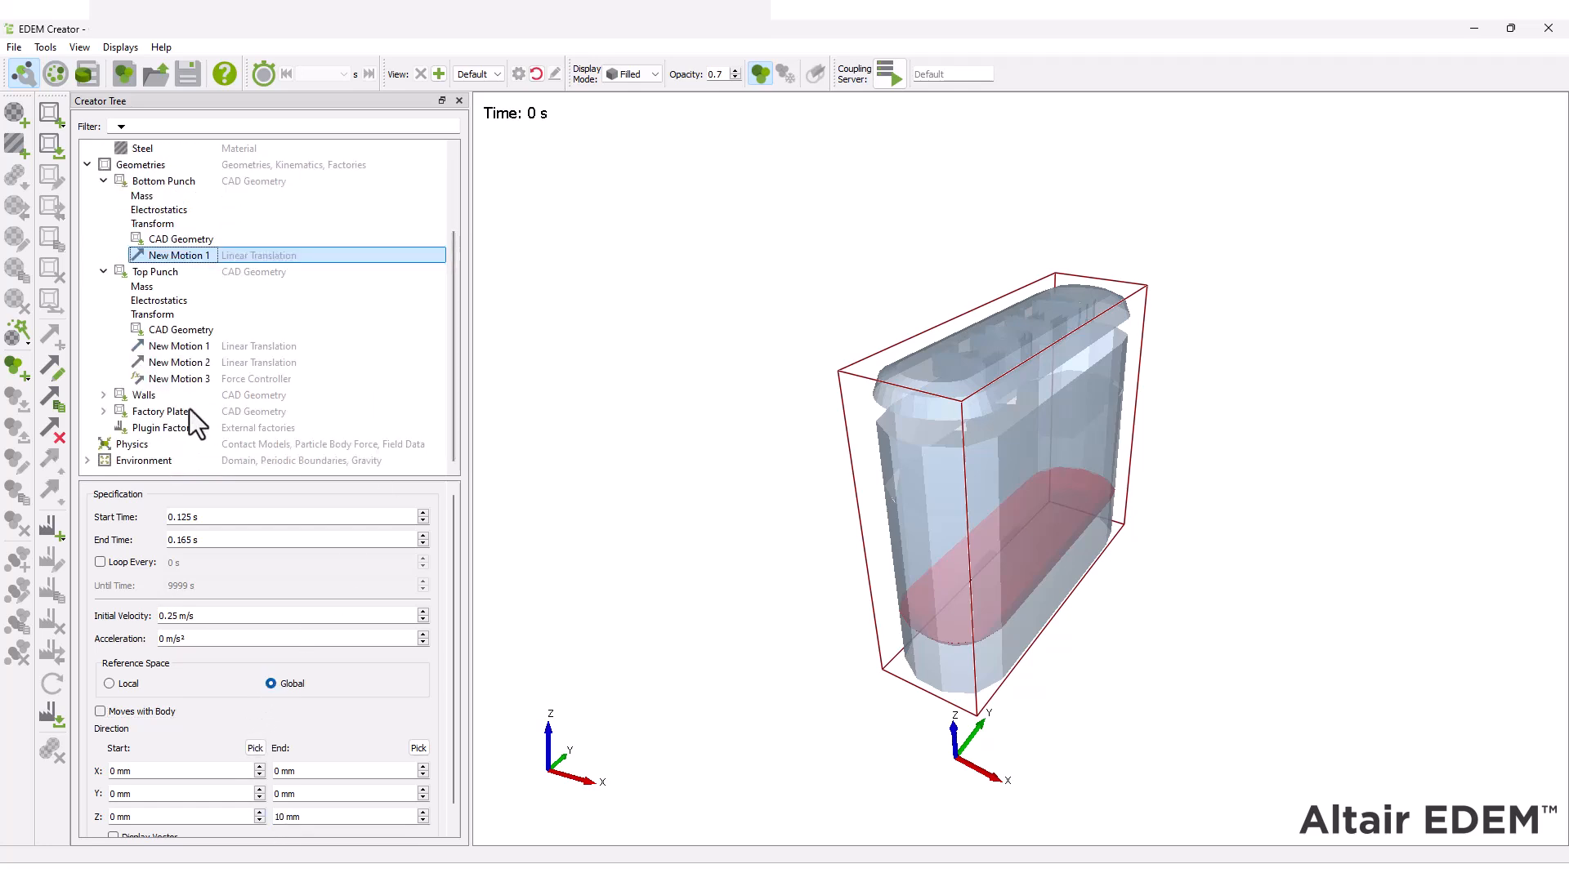
right_click(164, 411)
key(Down)
key(Down)
key(Down)
key(Down)
key(Down)
key(Down)
key(Down)
key(Right)
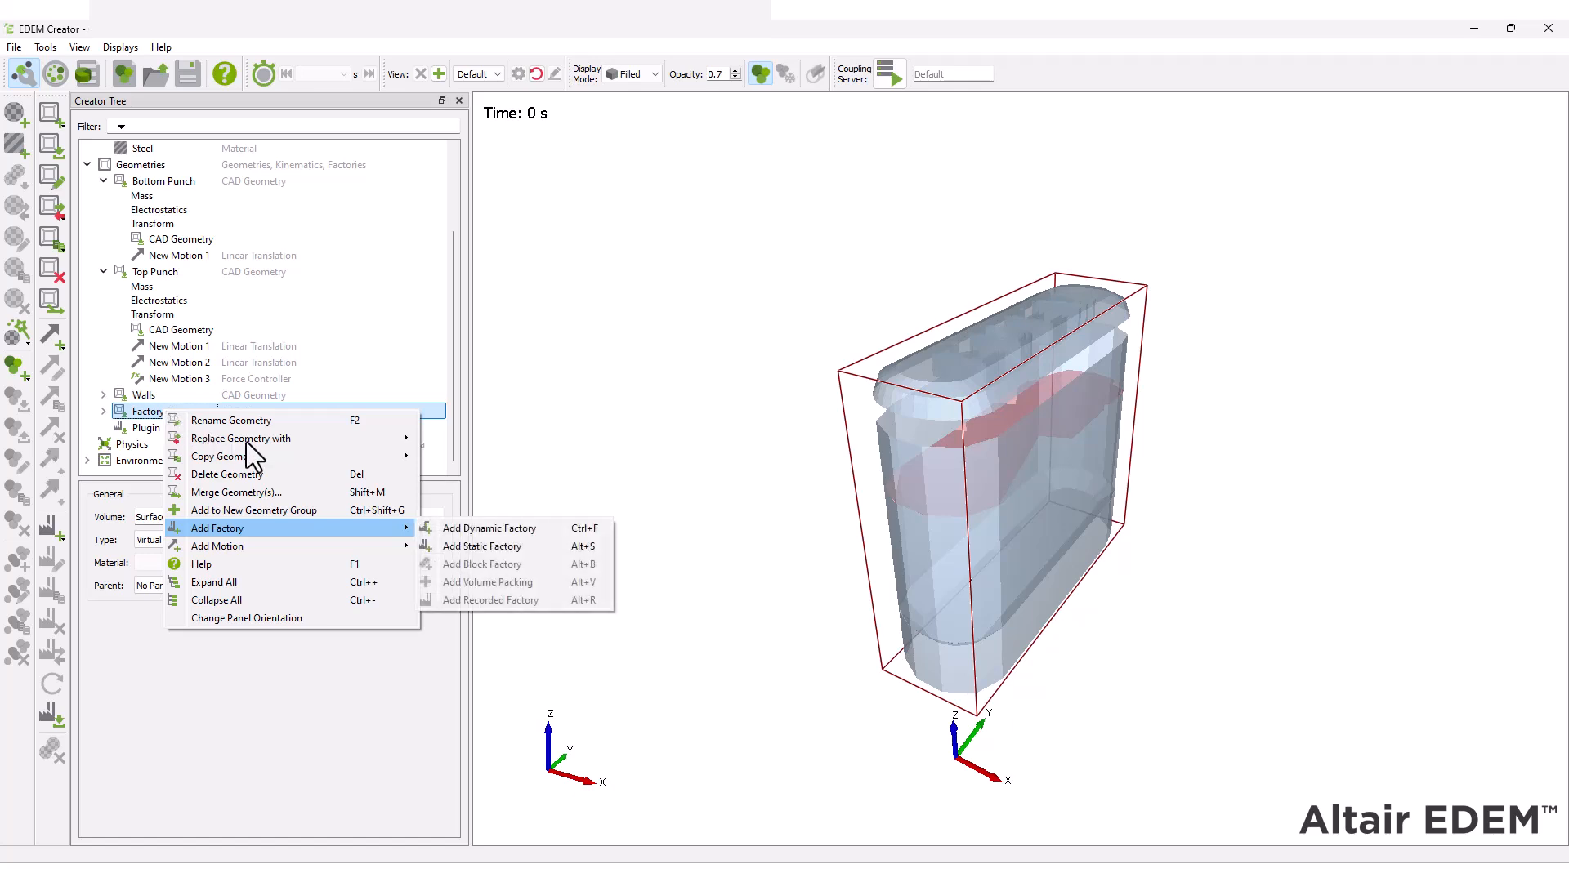
click(483, 529)
key(Return)
Step: Set the factory's total number of particles to 6000 and its target generation rate to 100000 per second
scroll(457, 386, down, 1)
double_click(286, 550)
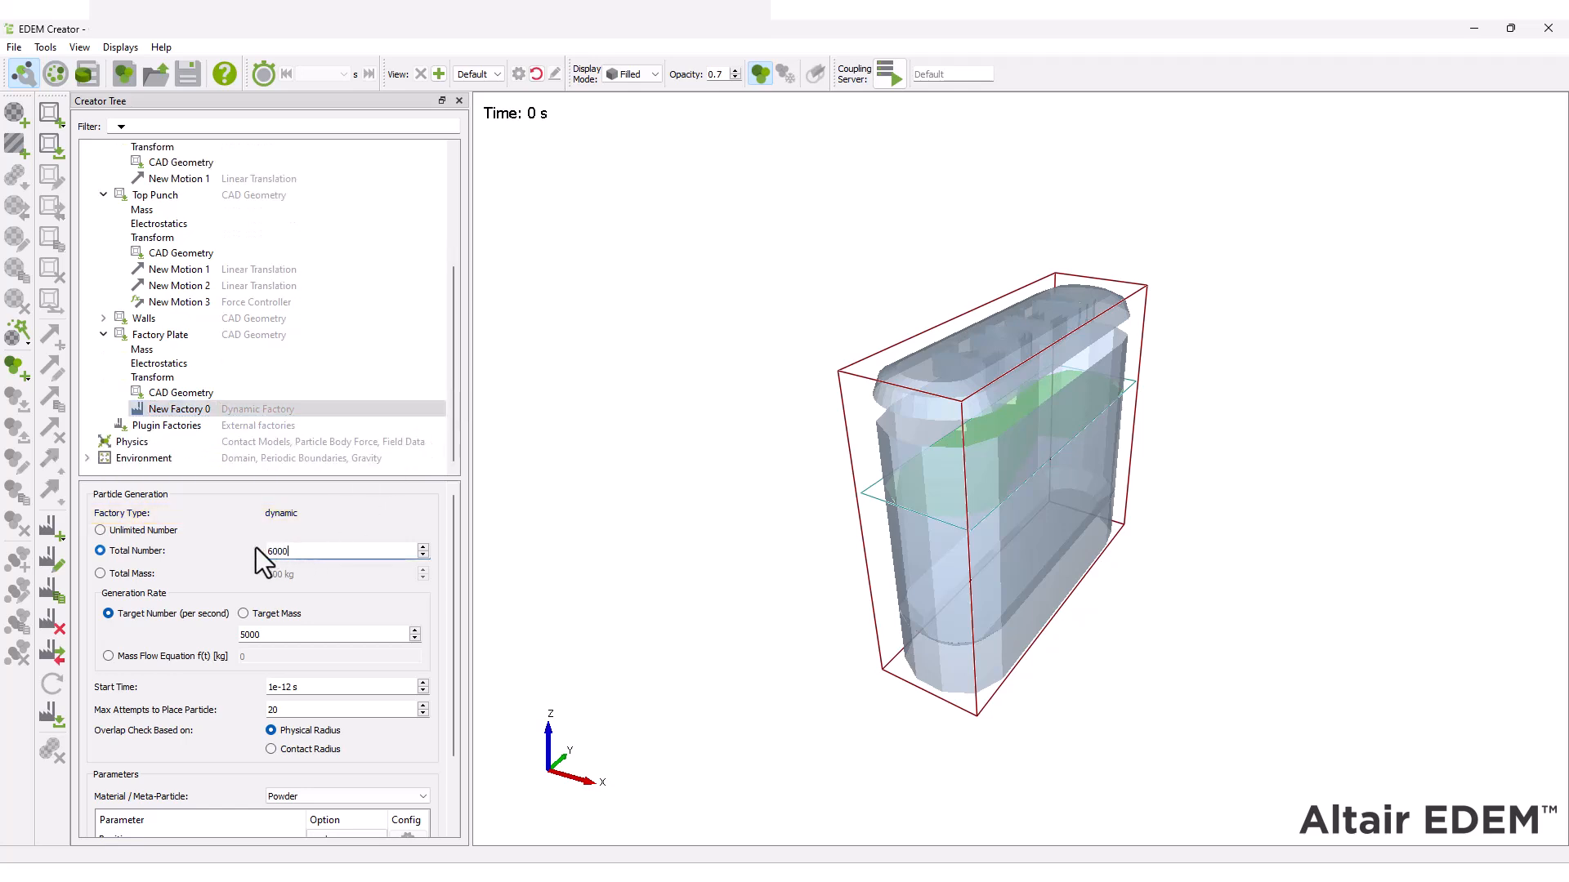
text(6000)
double_click(283, 634)
text(100000)
Step: Give the factory's particles a fixed Z velocity of -0.5 m/s
drag(453, 542, 451, 650)
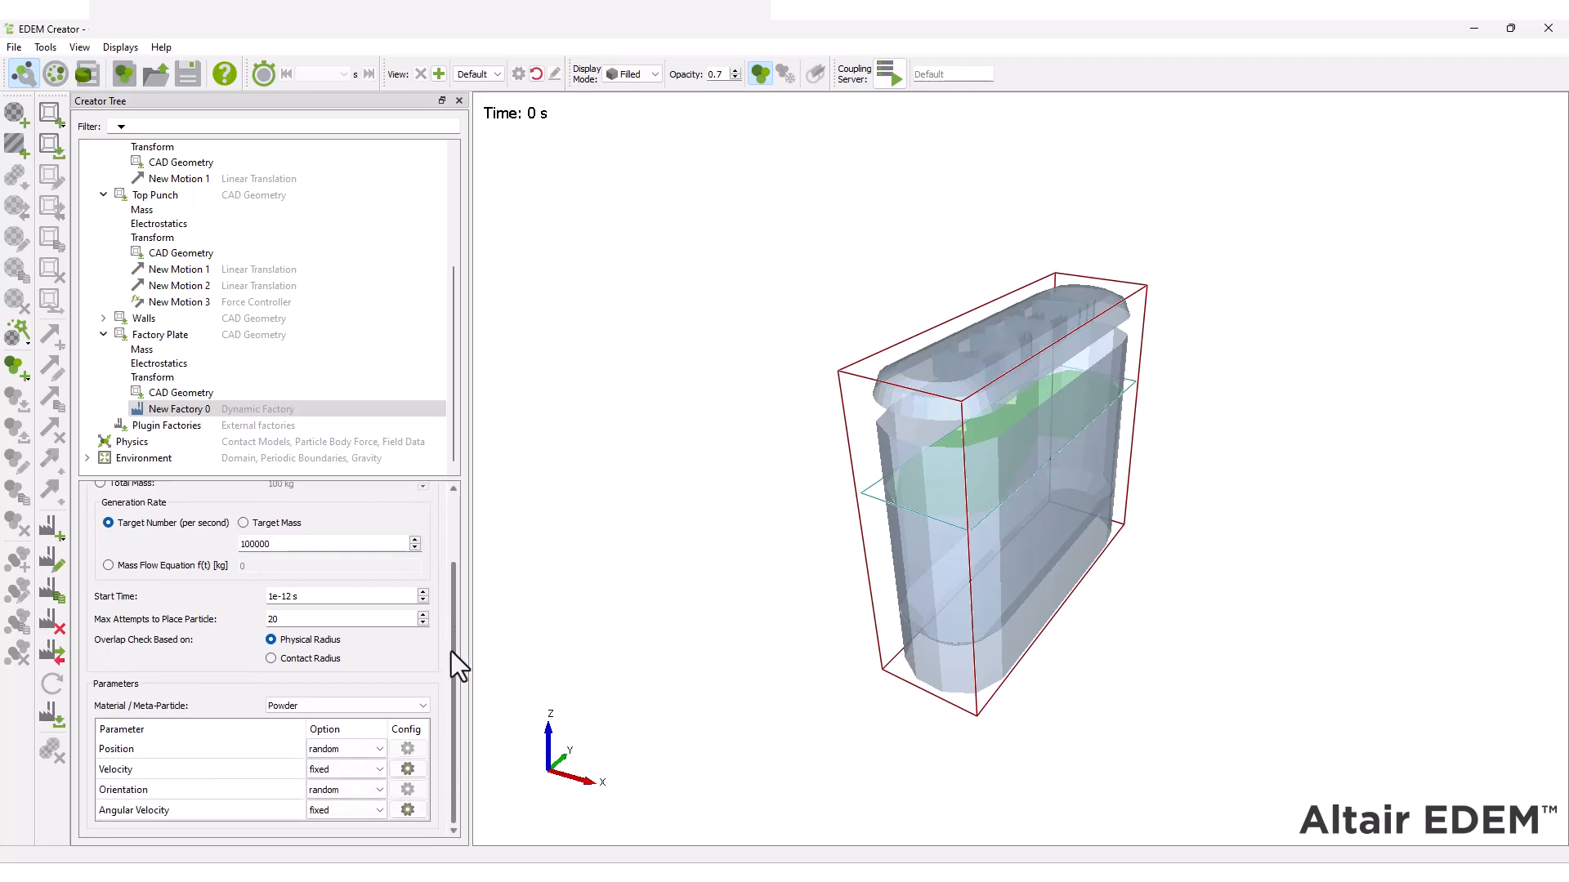
click(407, 769)
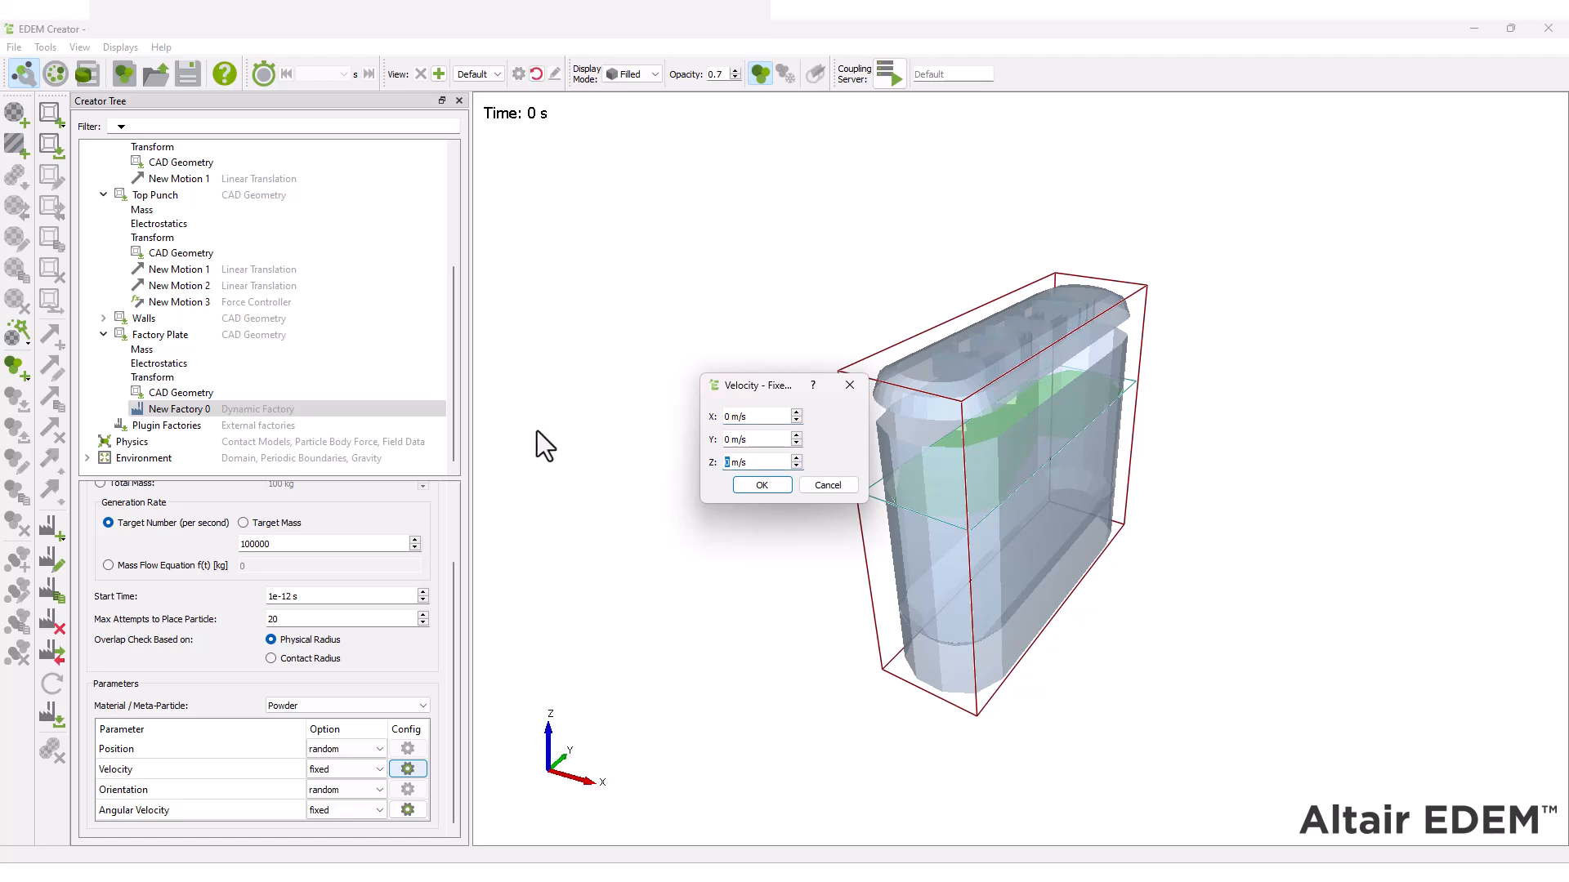
text(-0.5)
key(Return)
Step: Change the Particle to Particle base contact model in Physics to Edinburgh Elasto-Plastic Adhesion
click(159, 443)
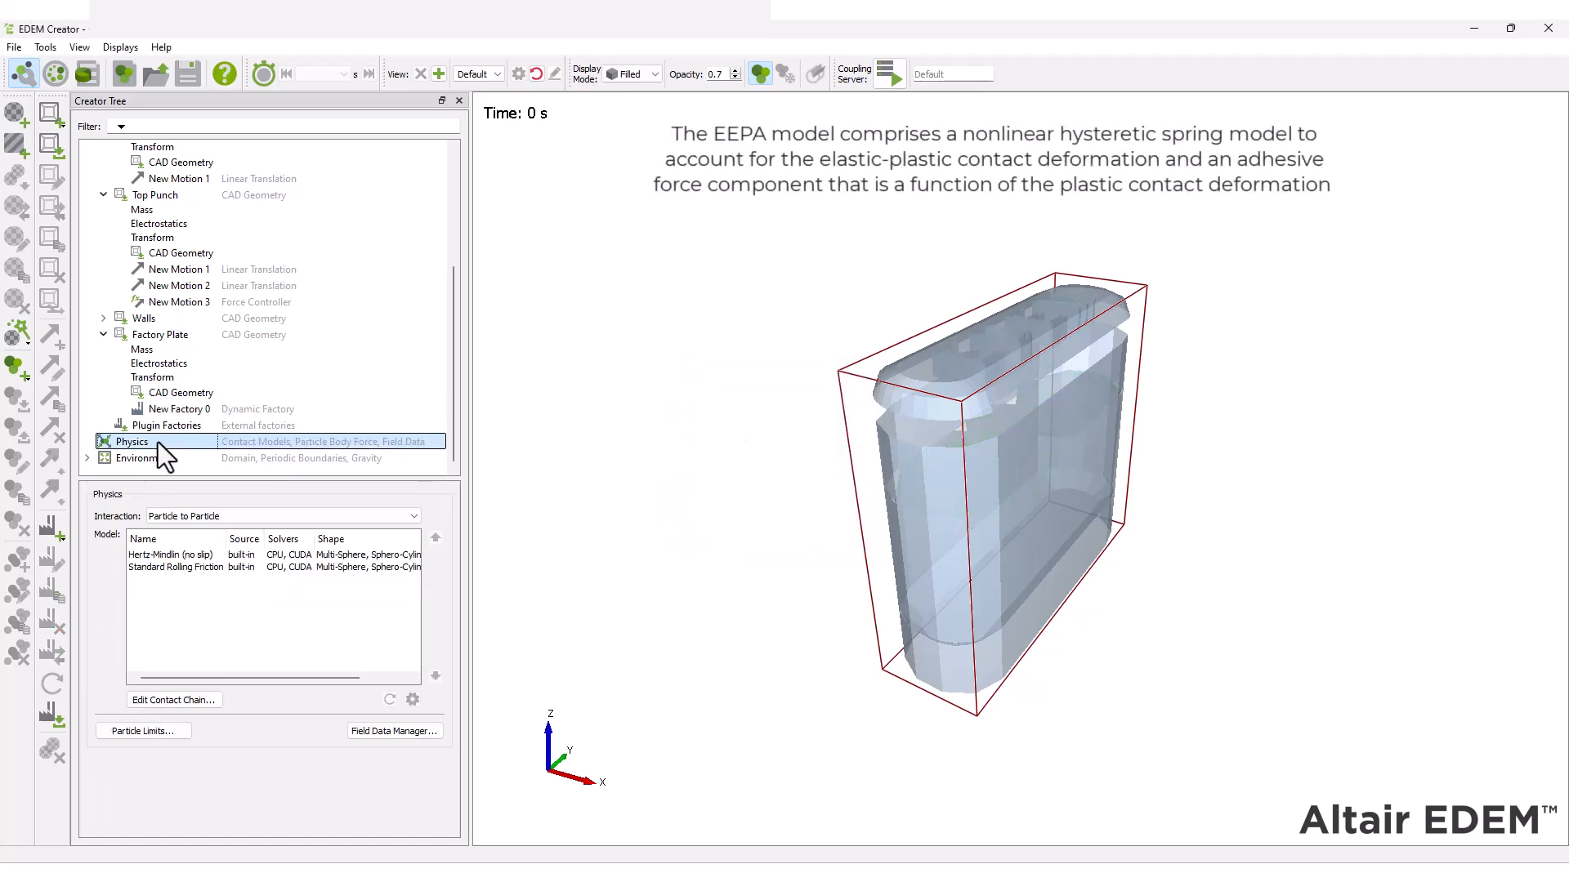
click(174, 699)
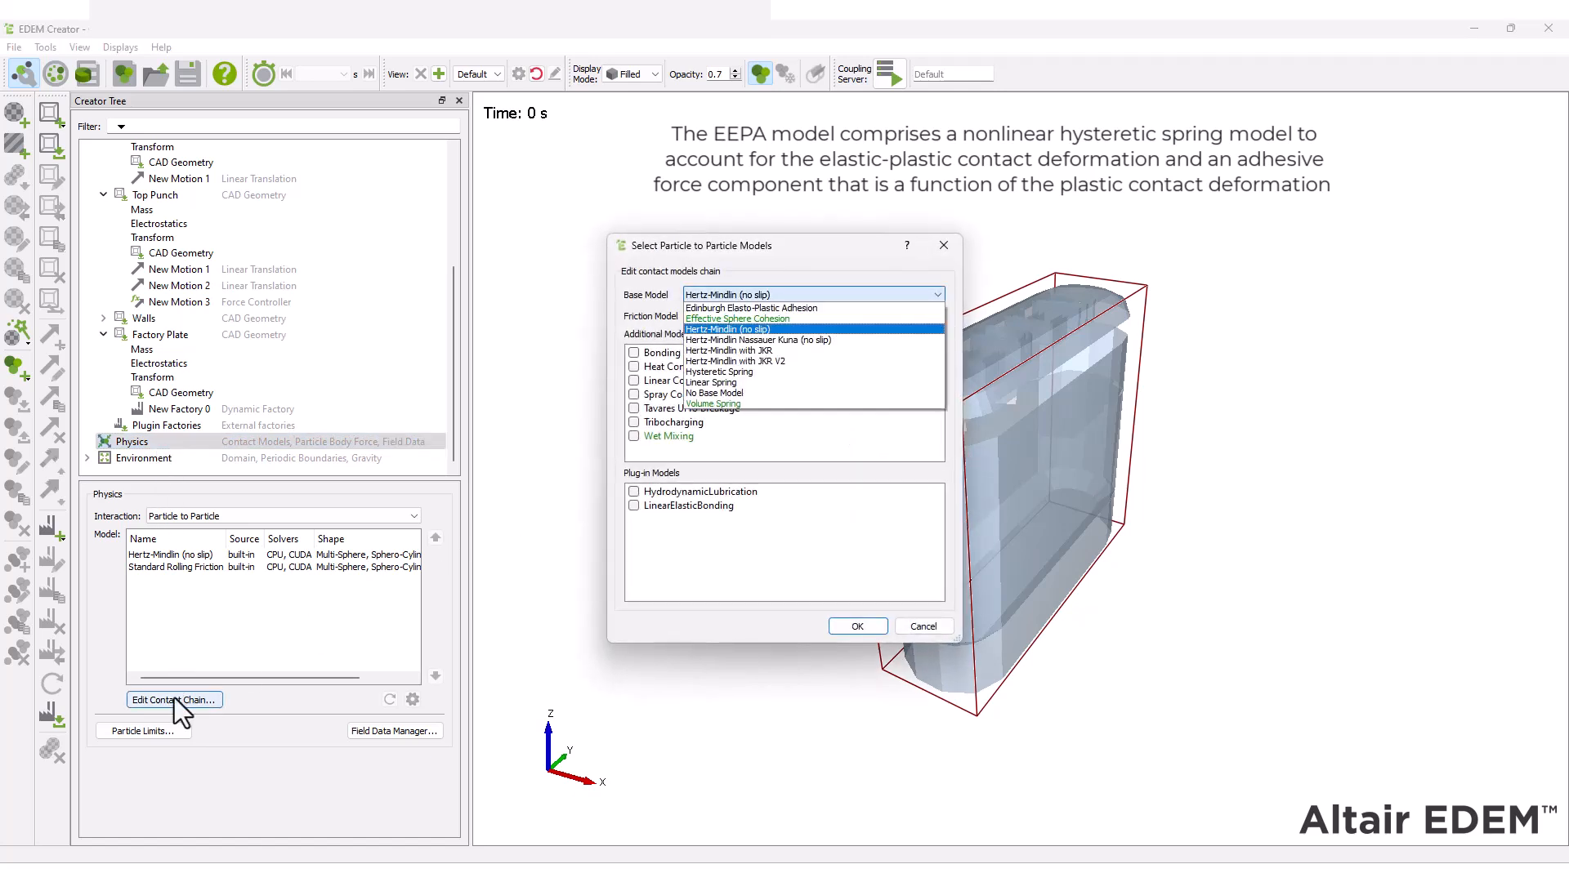
click(850, 308)
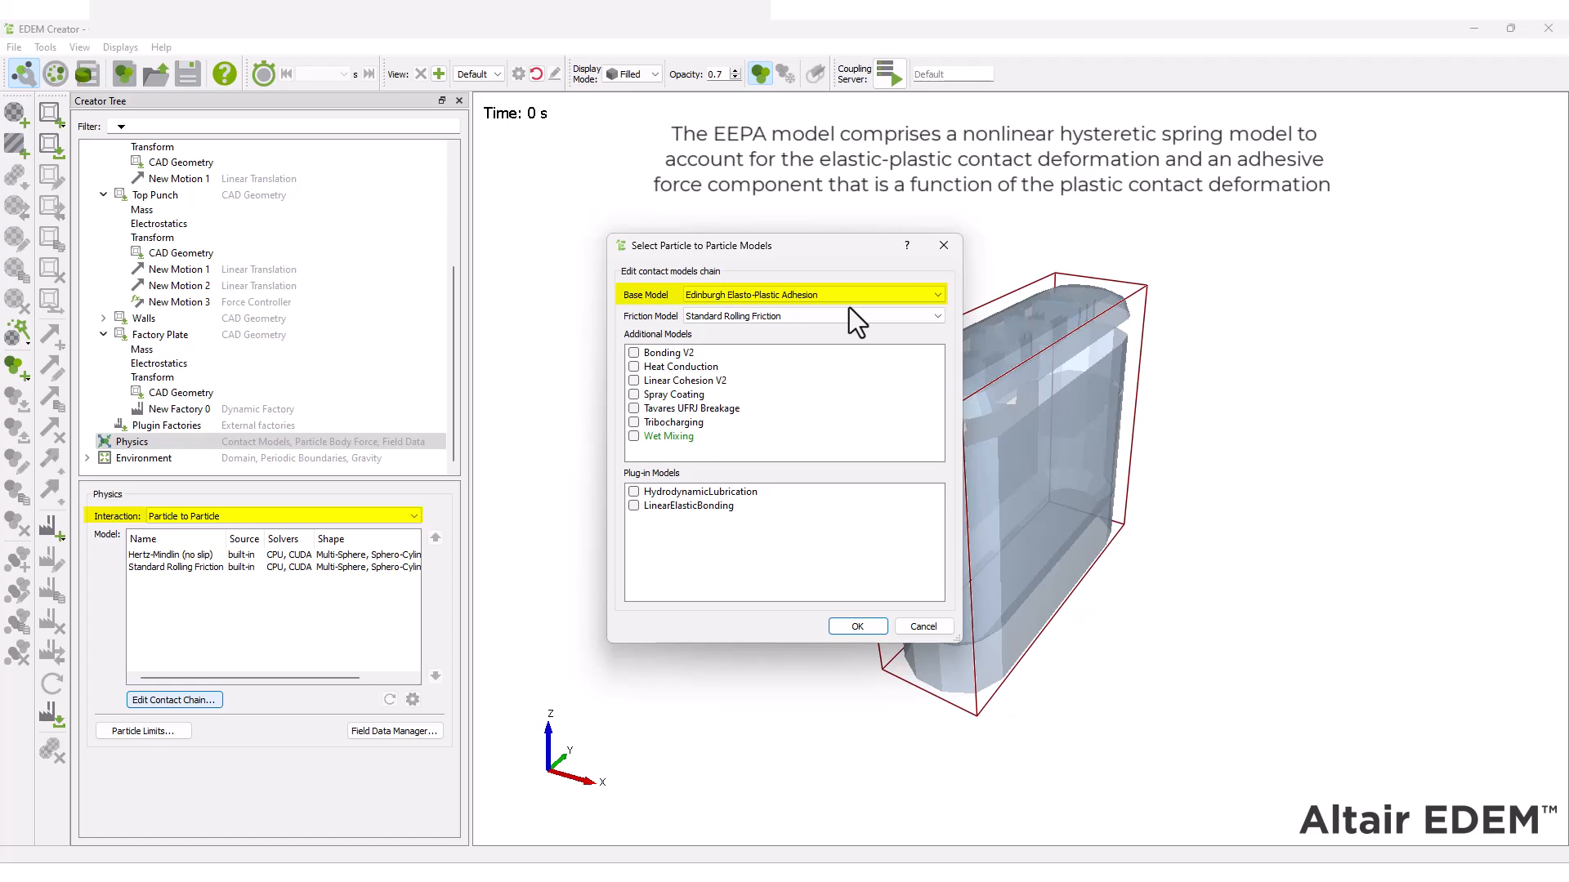
click(853, 626)
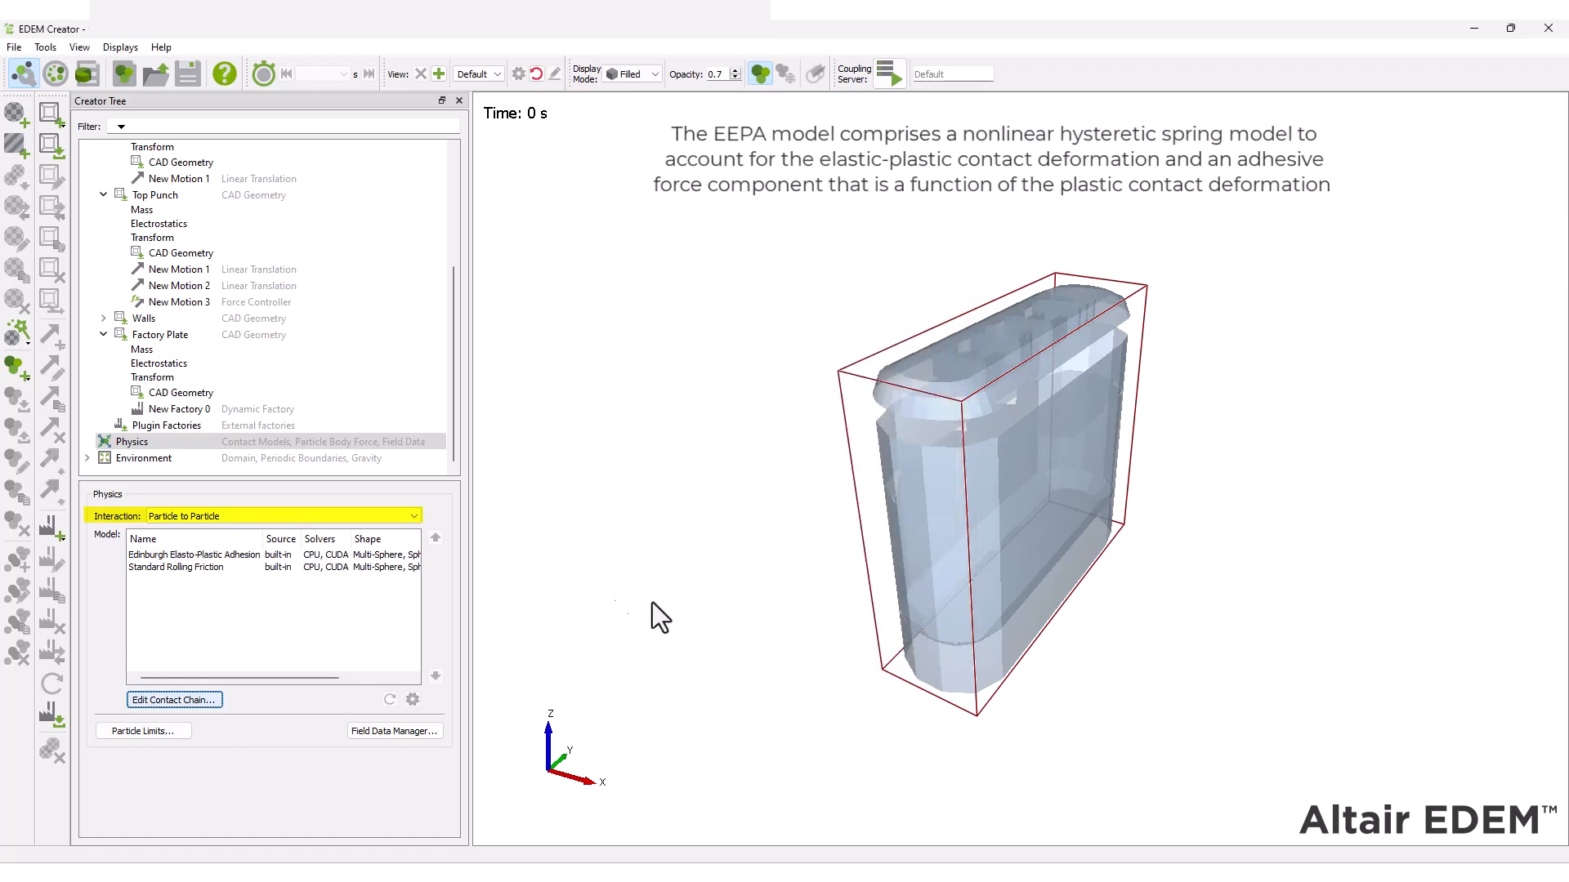
Step: Add the Powder:Powder interaction to the Edinburgh Elasto-Plastic Adhesion model configuration
click(412, 700)
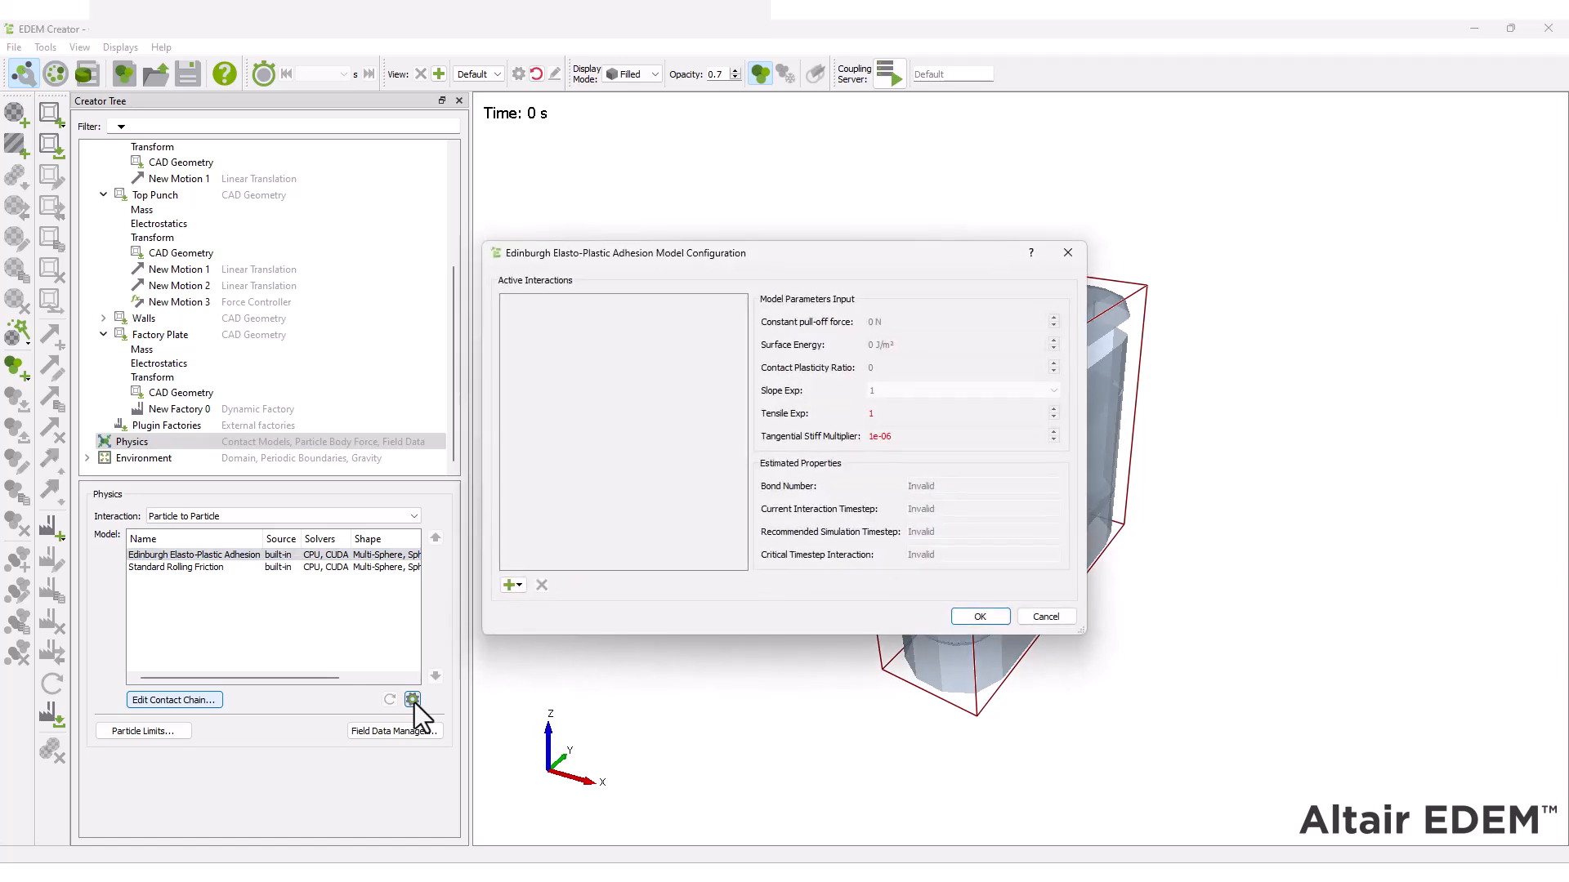
click(512, 585)
click(540, 605)
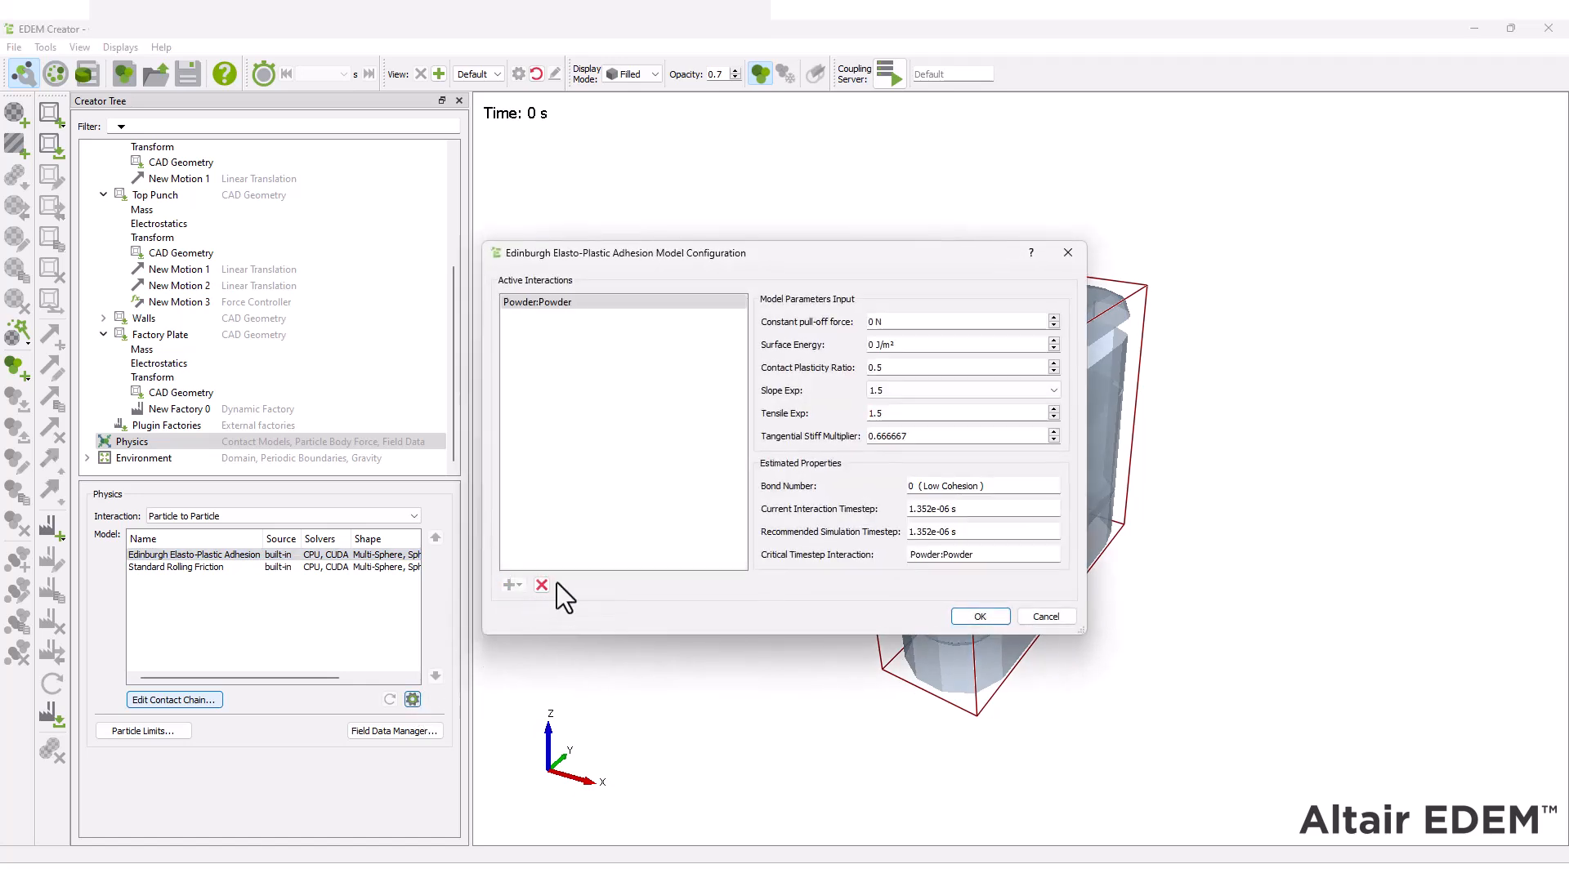
Step: Set the Powder:Powder constant pull-off force to -0.0001 N and surface energy to 0.25 J/m², and accept the remaining defaults
text(-)
text(0.000)
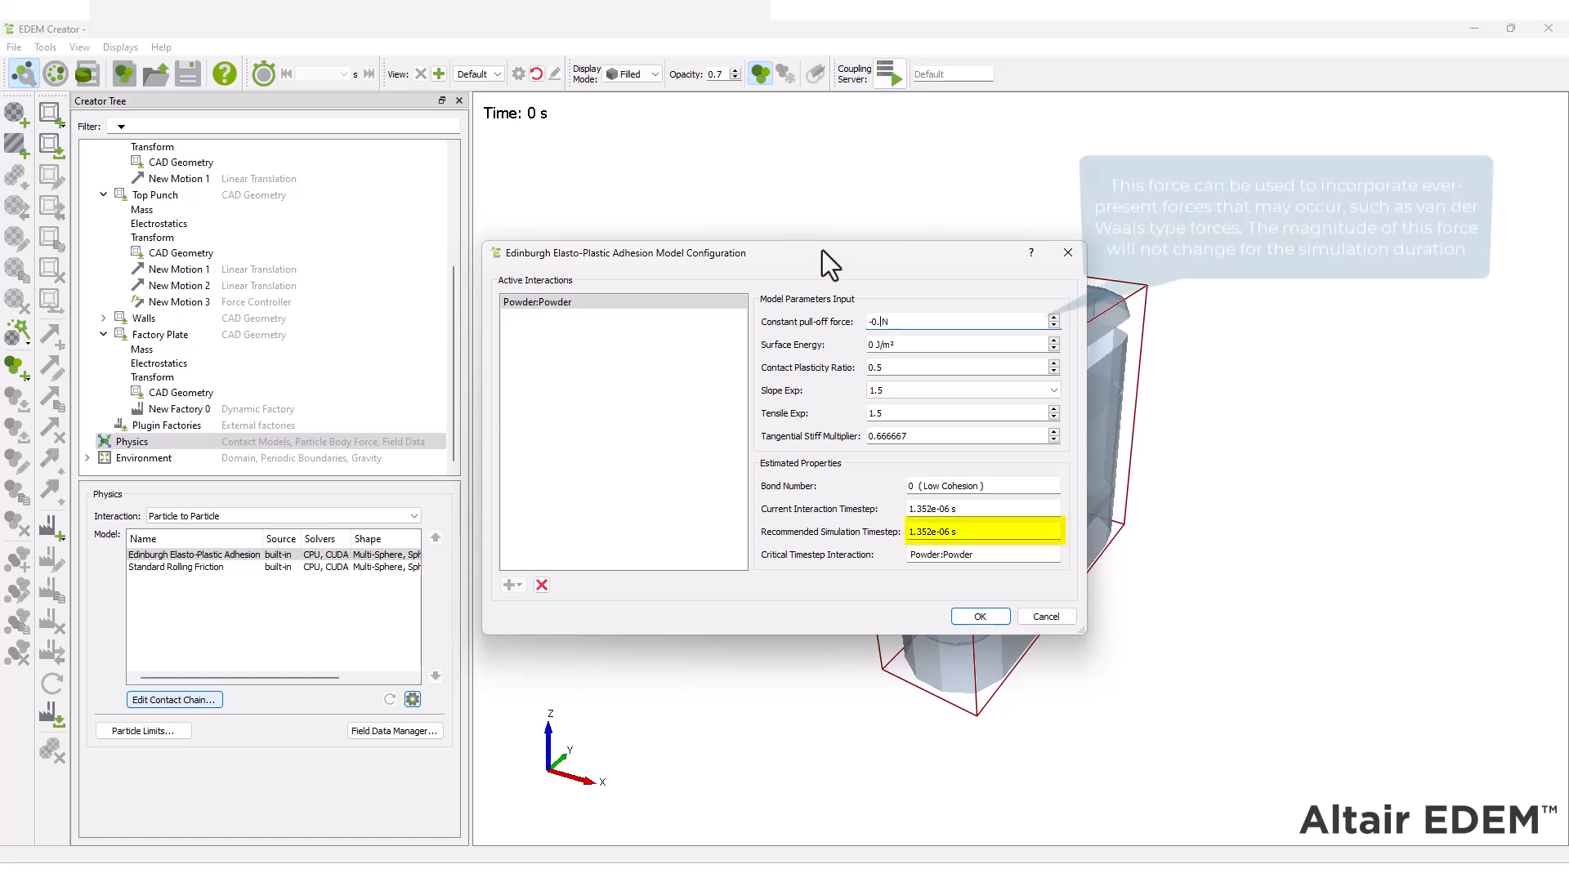
text(1)
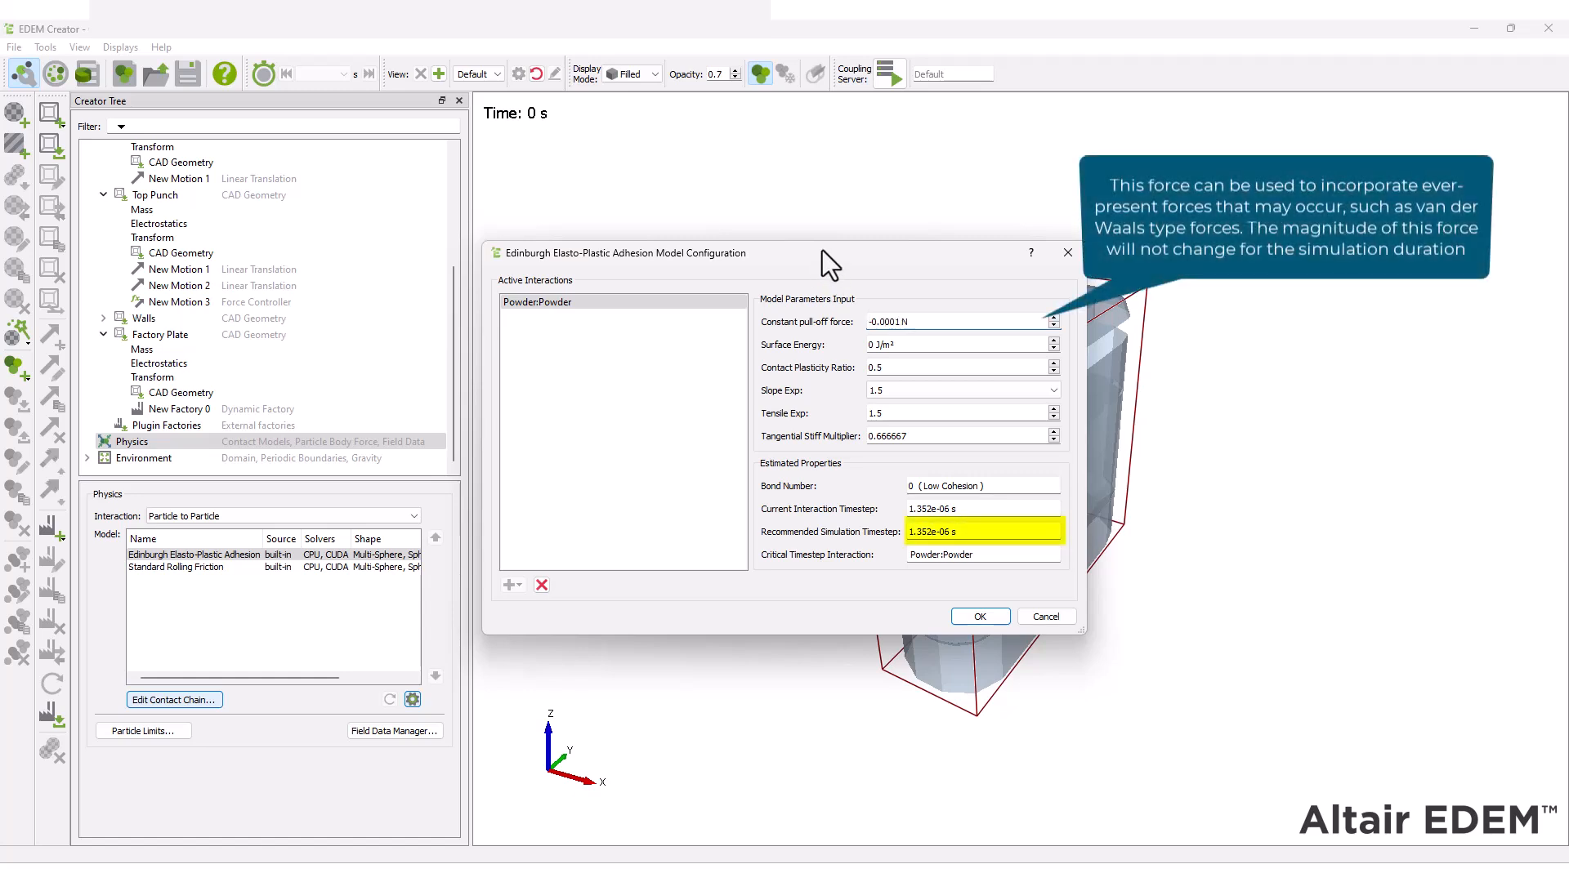
key(Tab)
text(0.25)
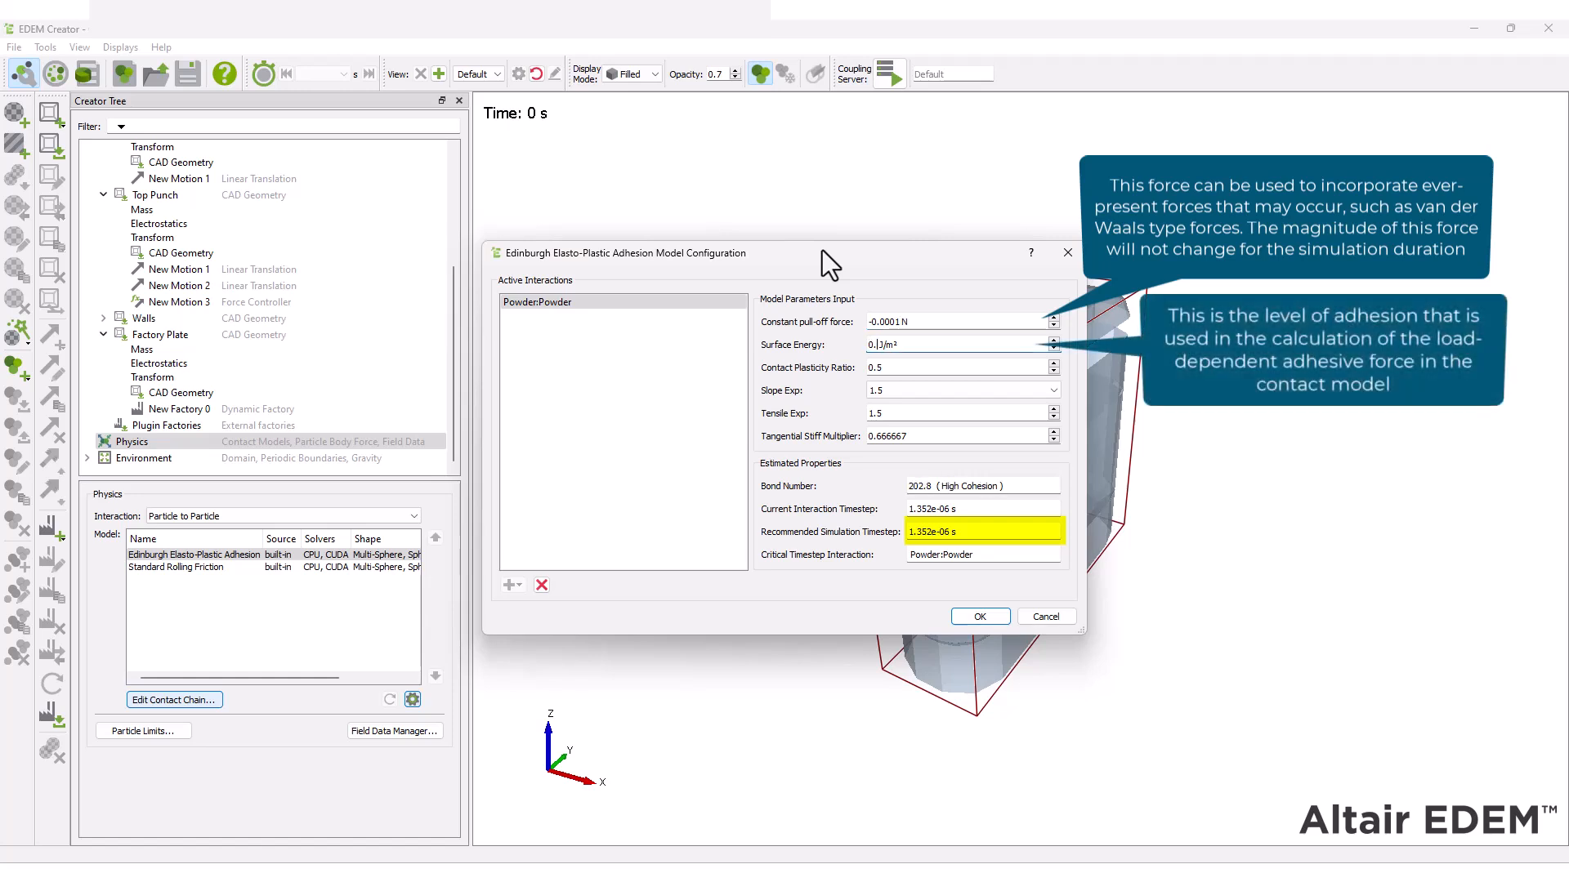
key(Tab)
key(Tab)
key(Tab)
key(Tab)
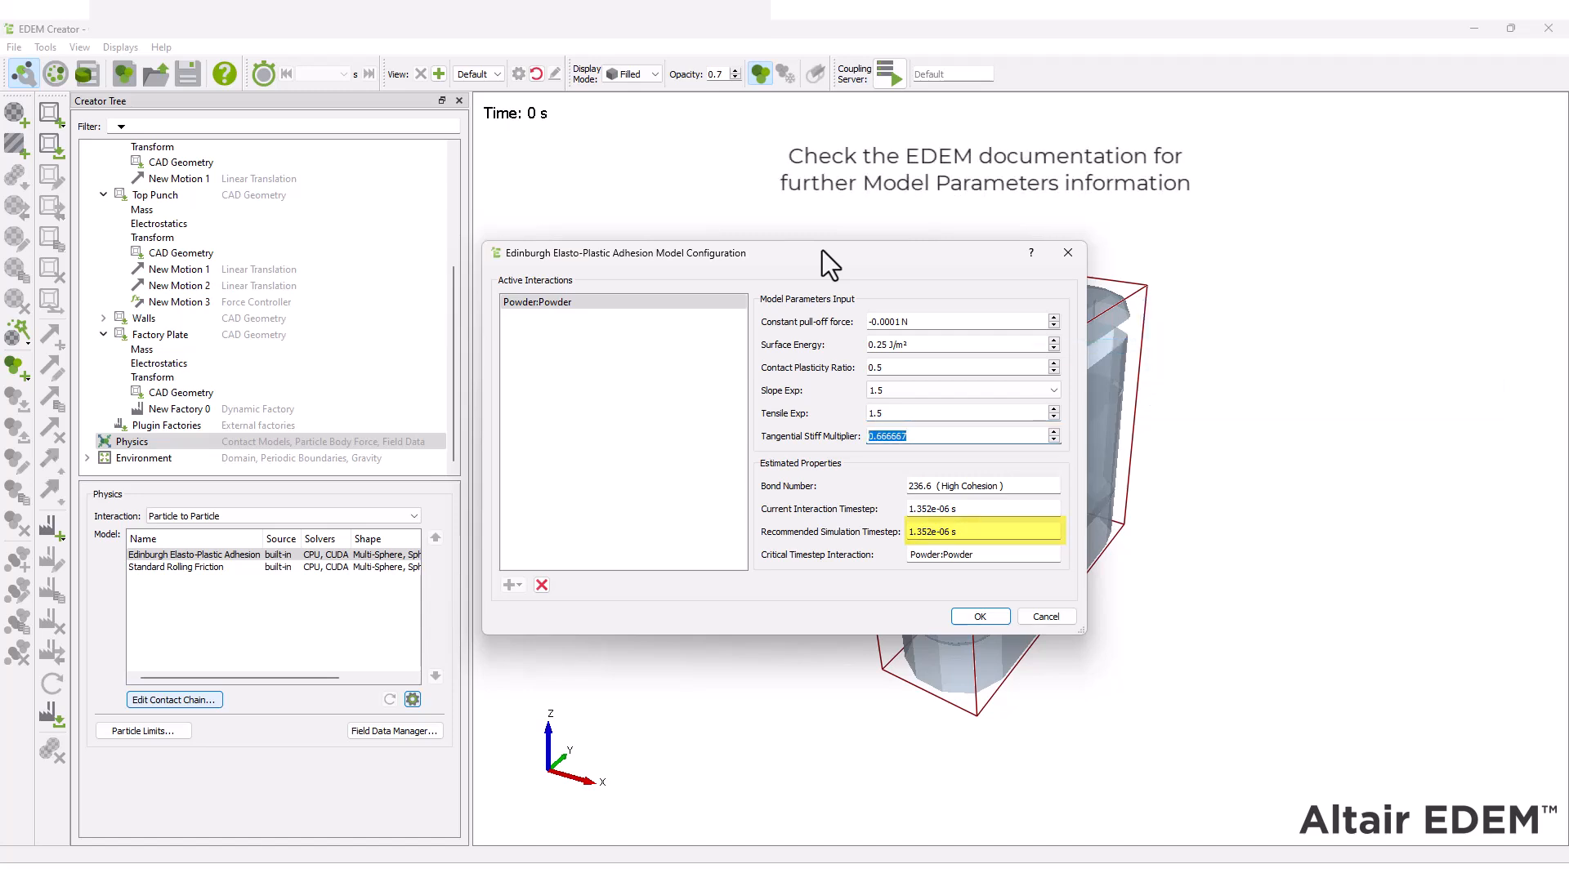
key(Tab)
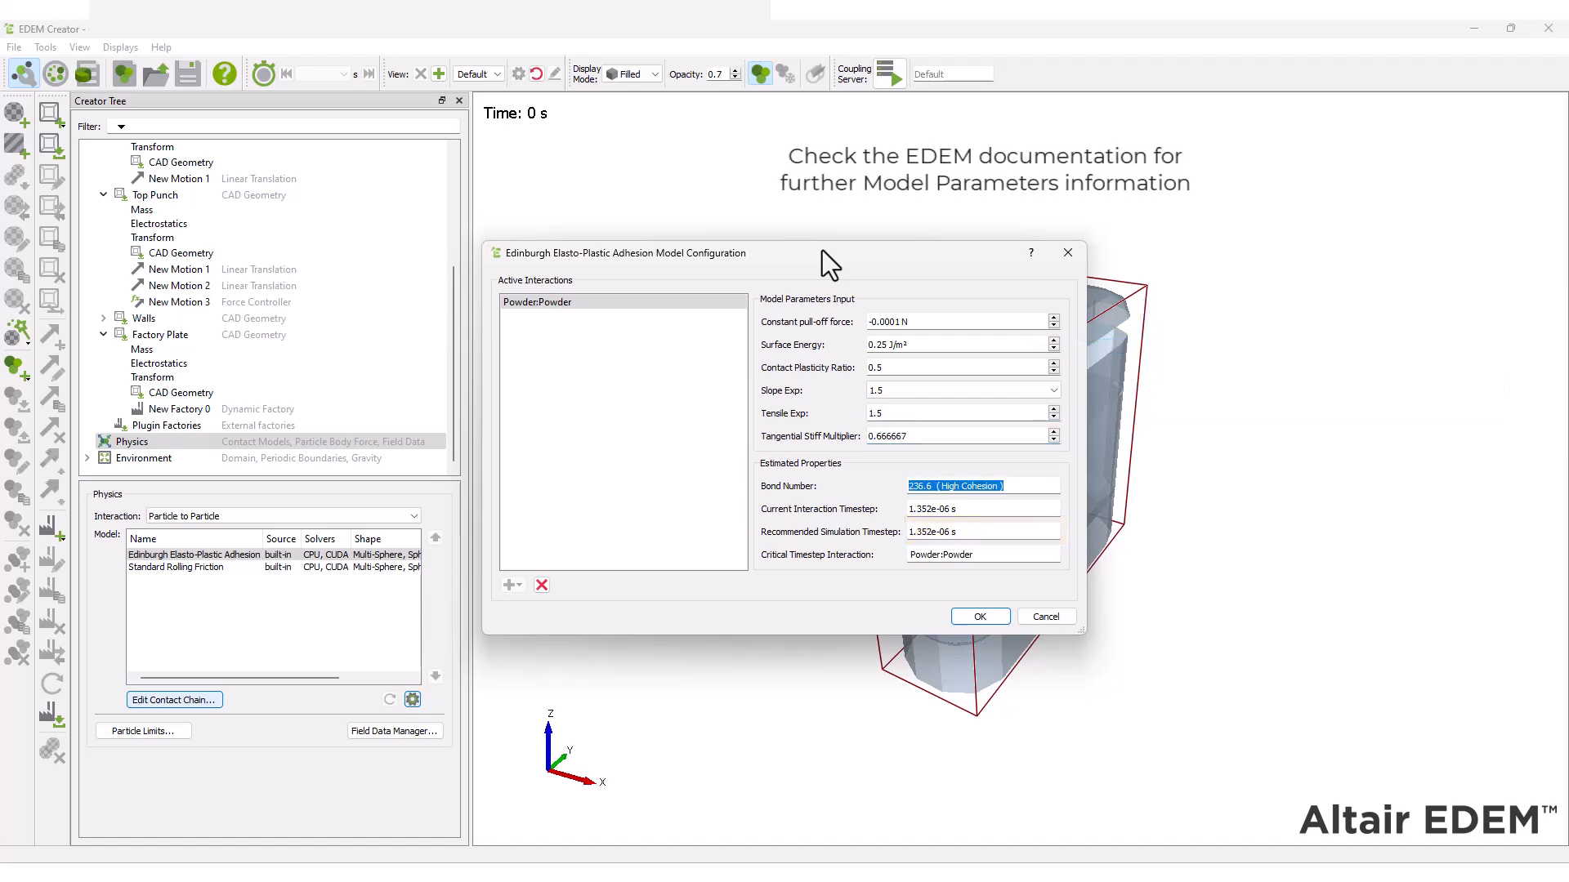
key(Tab)
key(Tab)
click(980, 616)
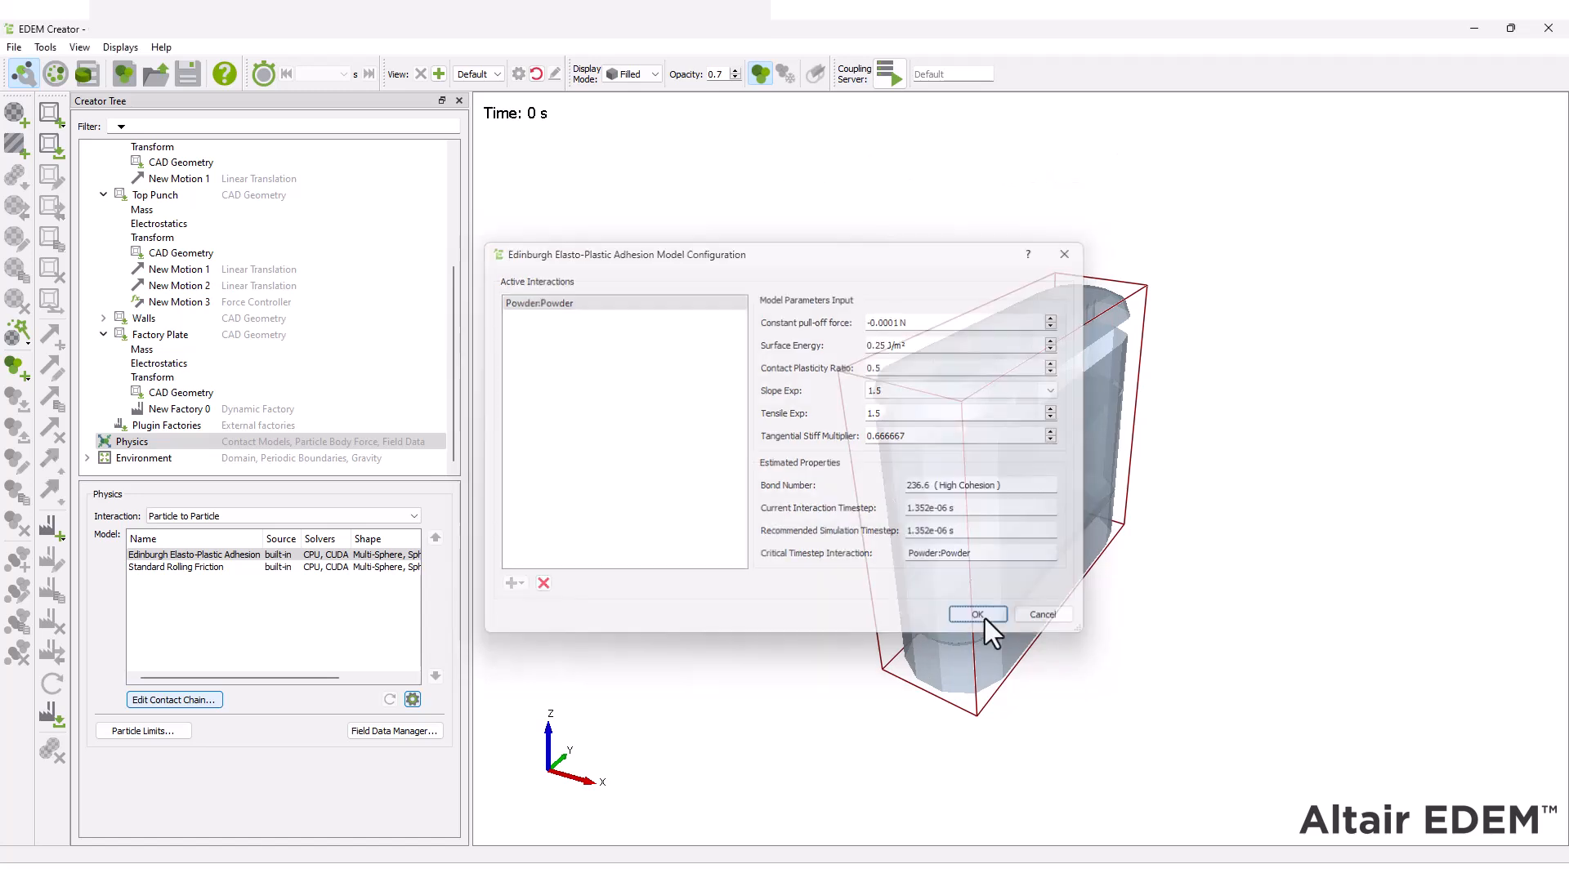
Step: Set the Environment domain's maximum Z to 22 mm and disable automatic updating of the domain from geometry
click(194, 459)
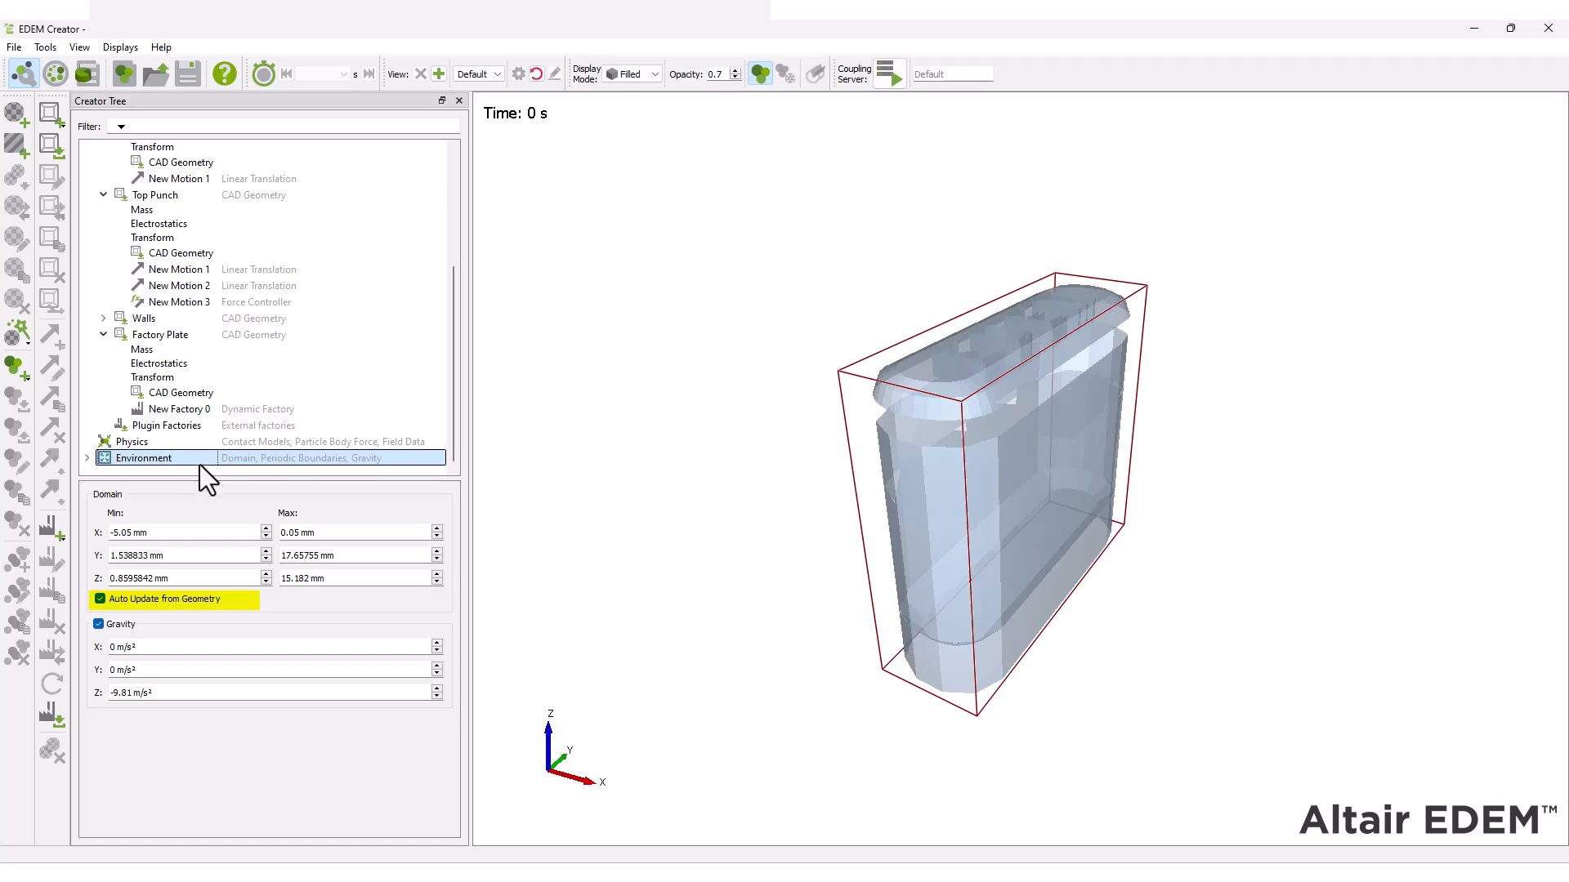
drag(310, 578, 274, 582)
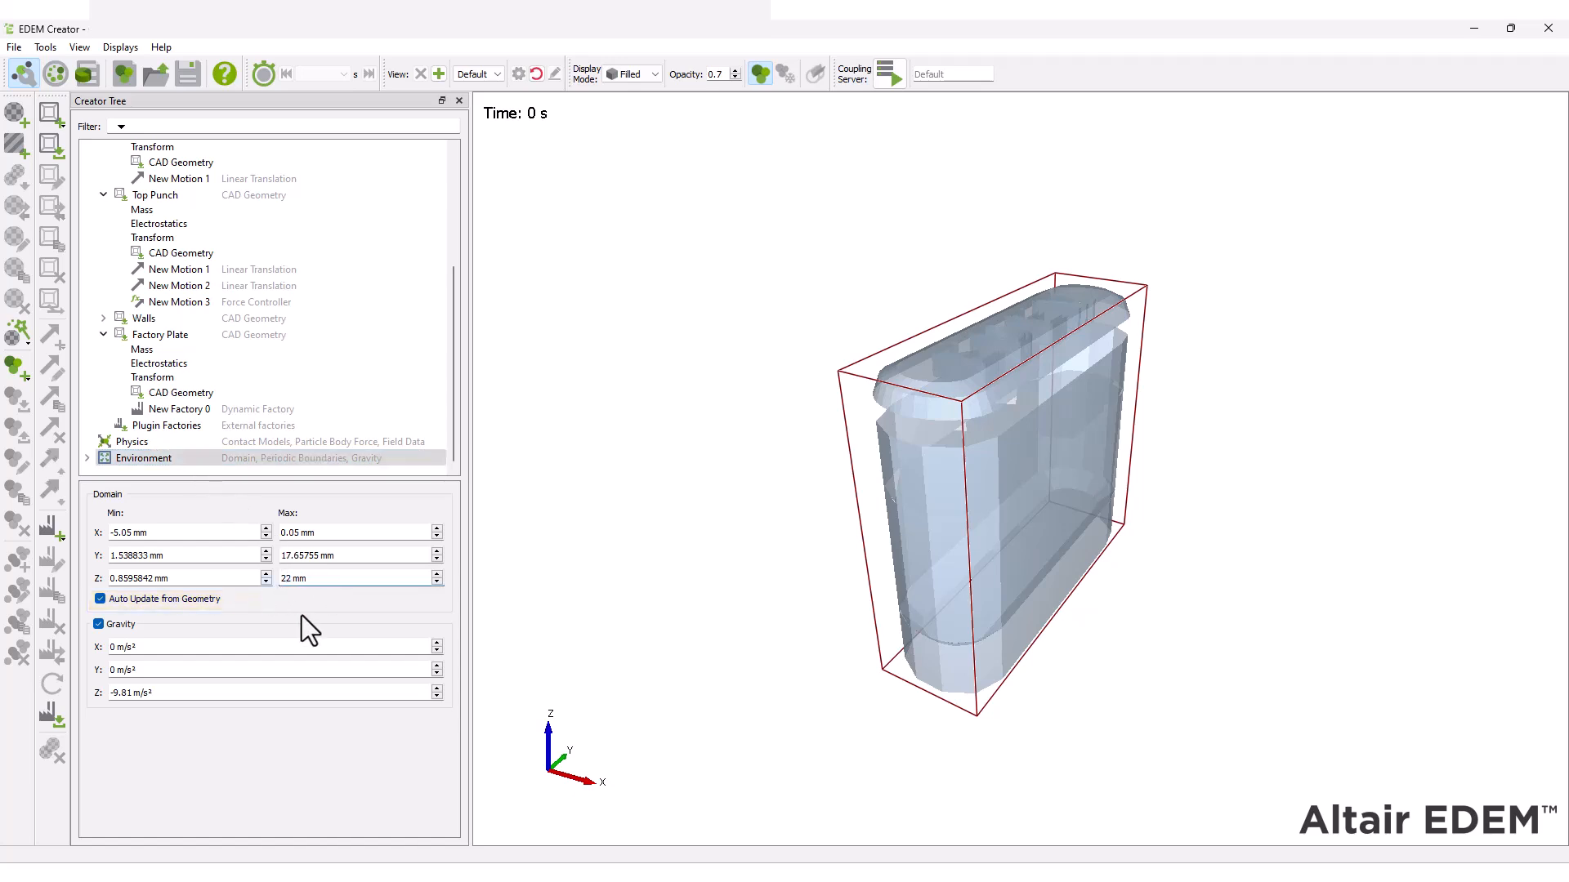
click(100, 599)
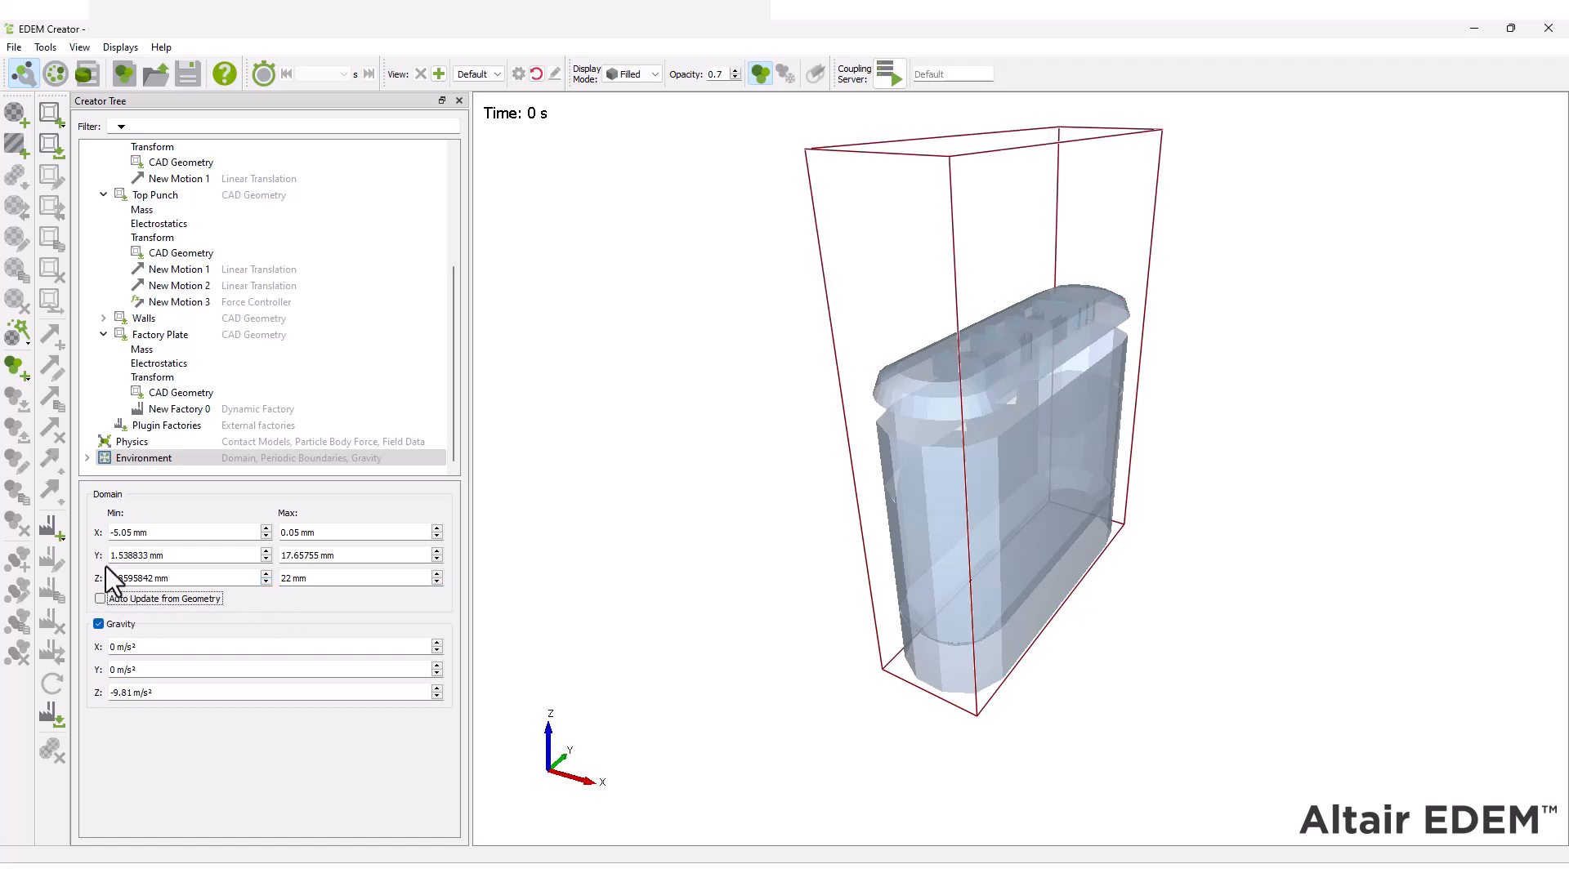
Step: In the EDEM Simulator, disable the automatic time step and set the fixed time step to 1.4e-06 s
click(55, 74)
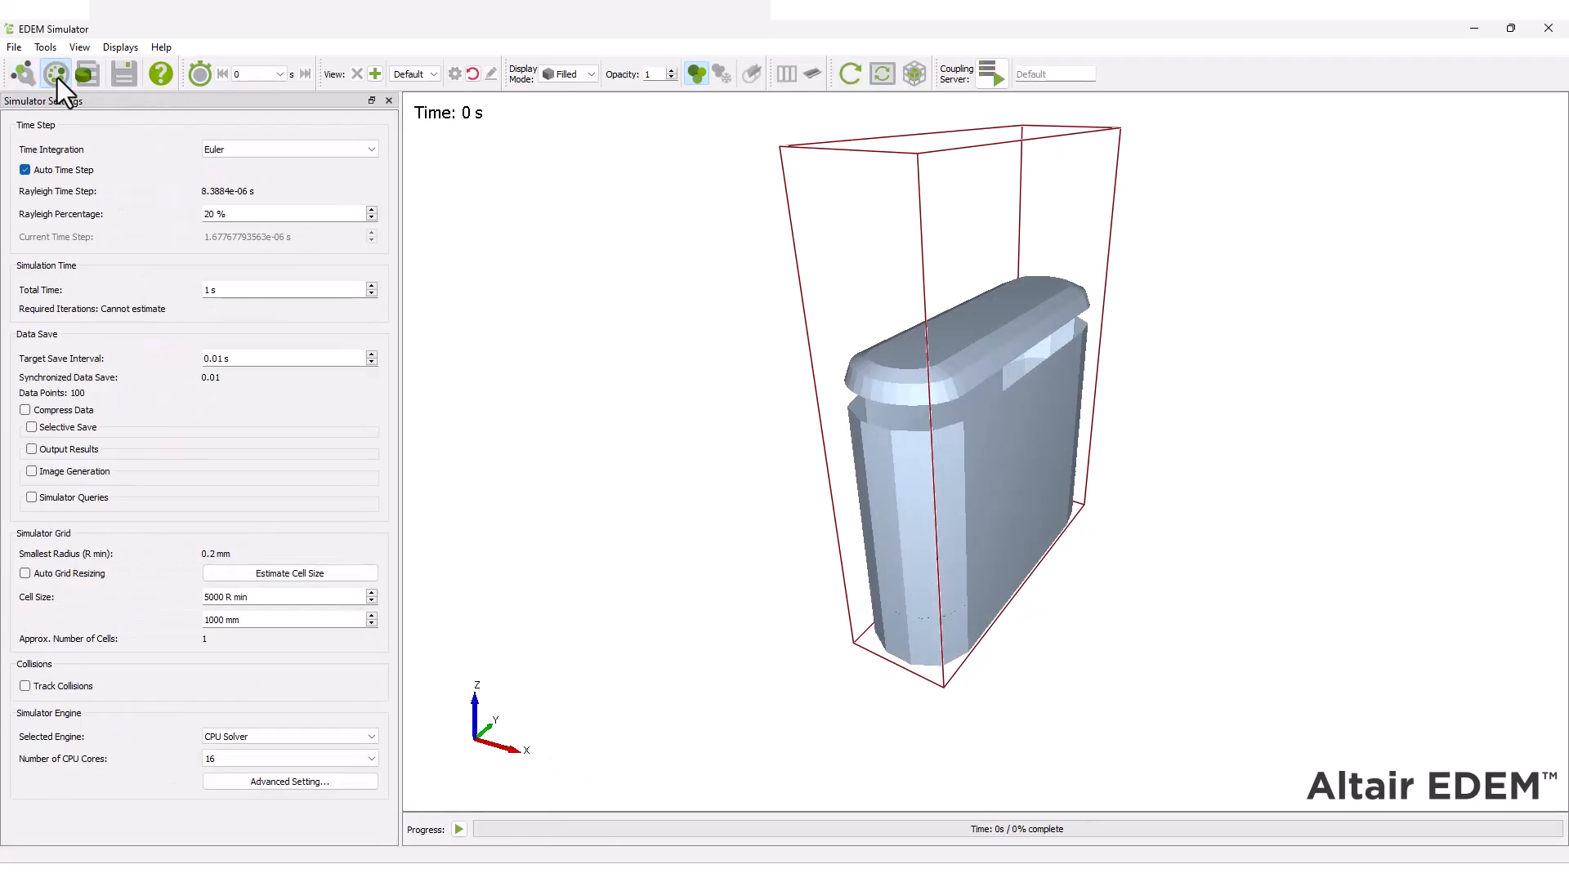
click(24, 170)
drag(248, 237, 137, 235)
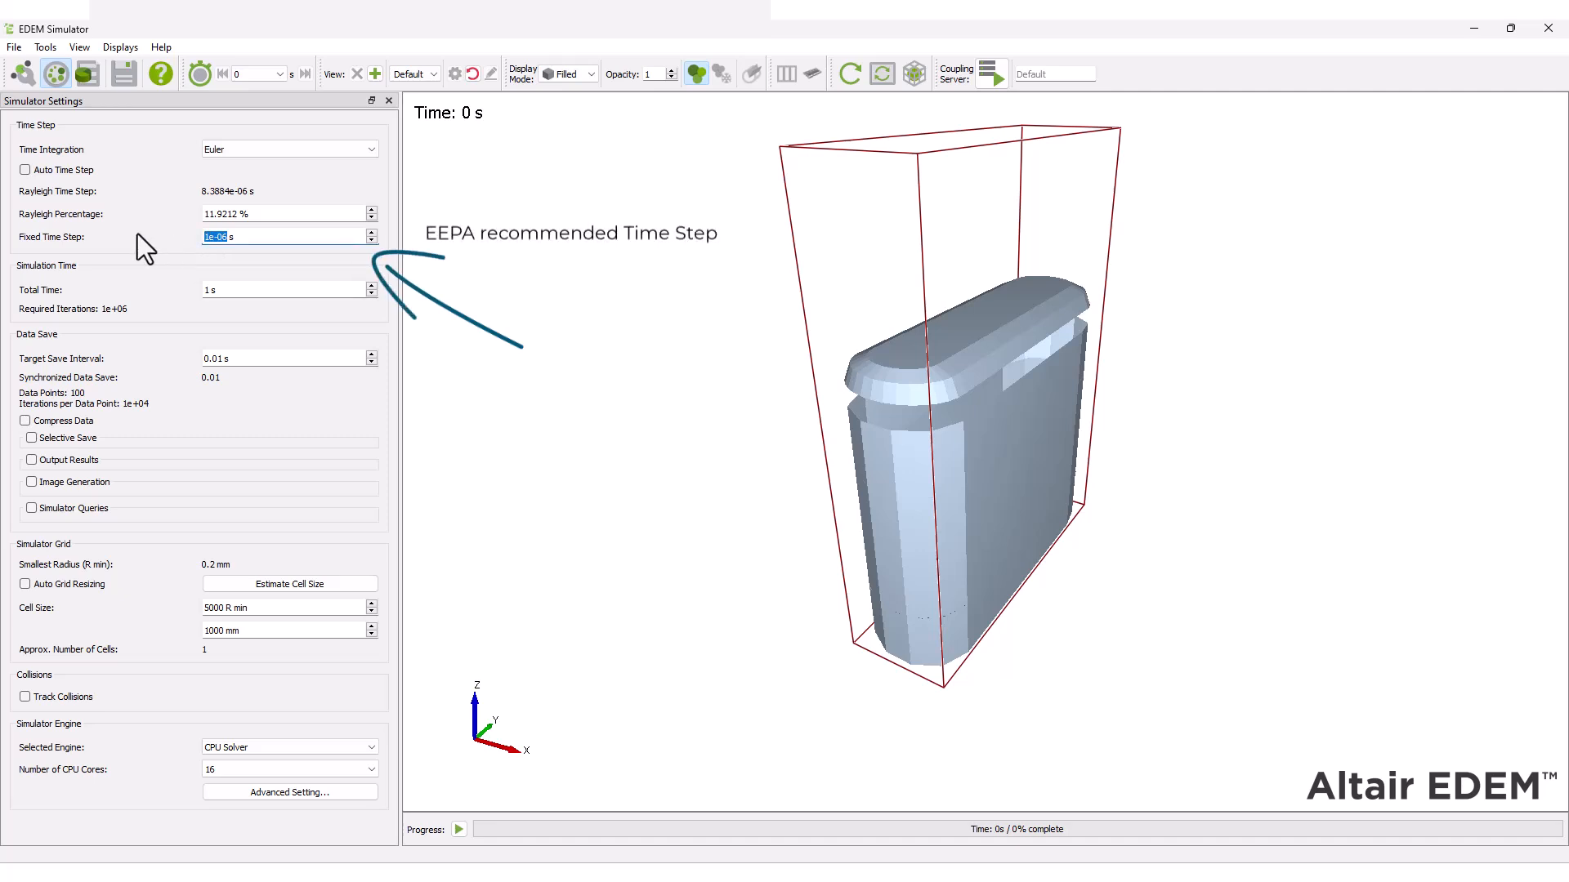
text(1.4e-)
text(06)
key(Tab)
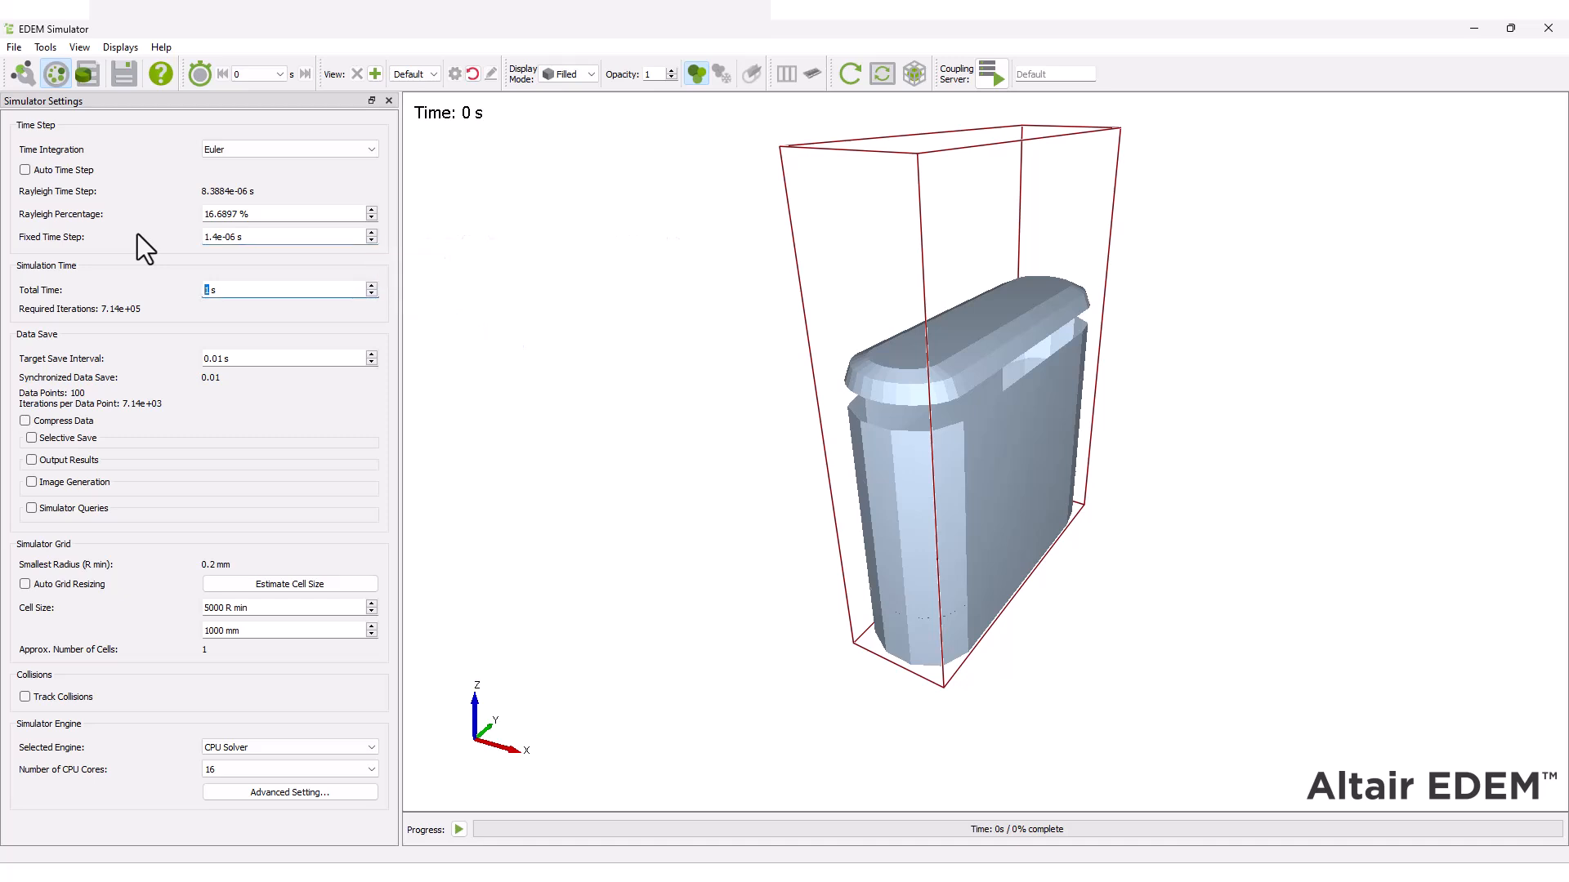
Step: Set the total simulation time to 0.29 s, target save interval to 0.001 s and grid cell size to 3 R min
text(0.29)
key(Tab)
text(0.001)
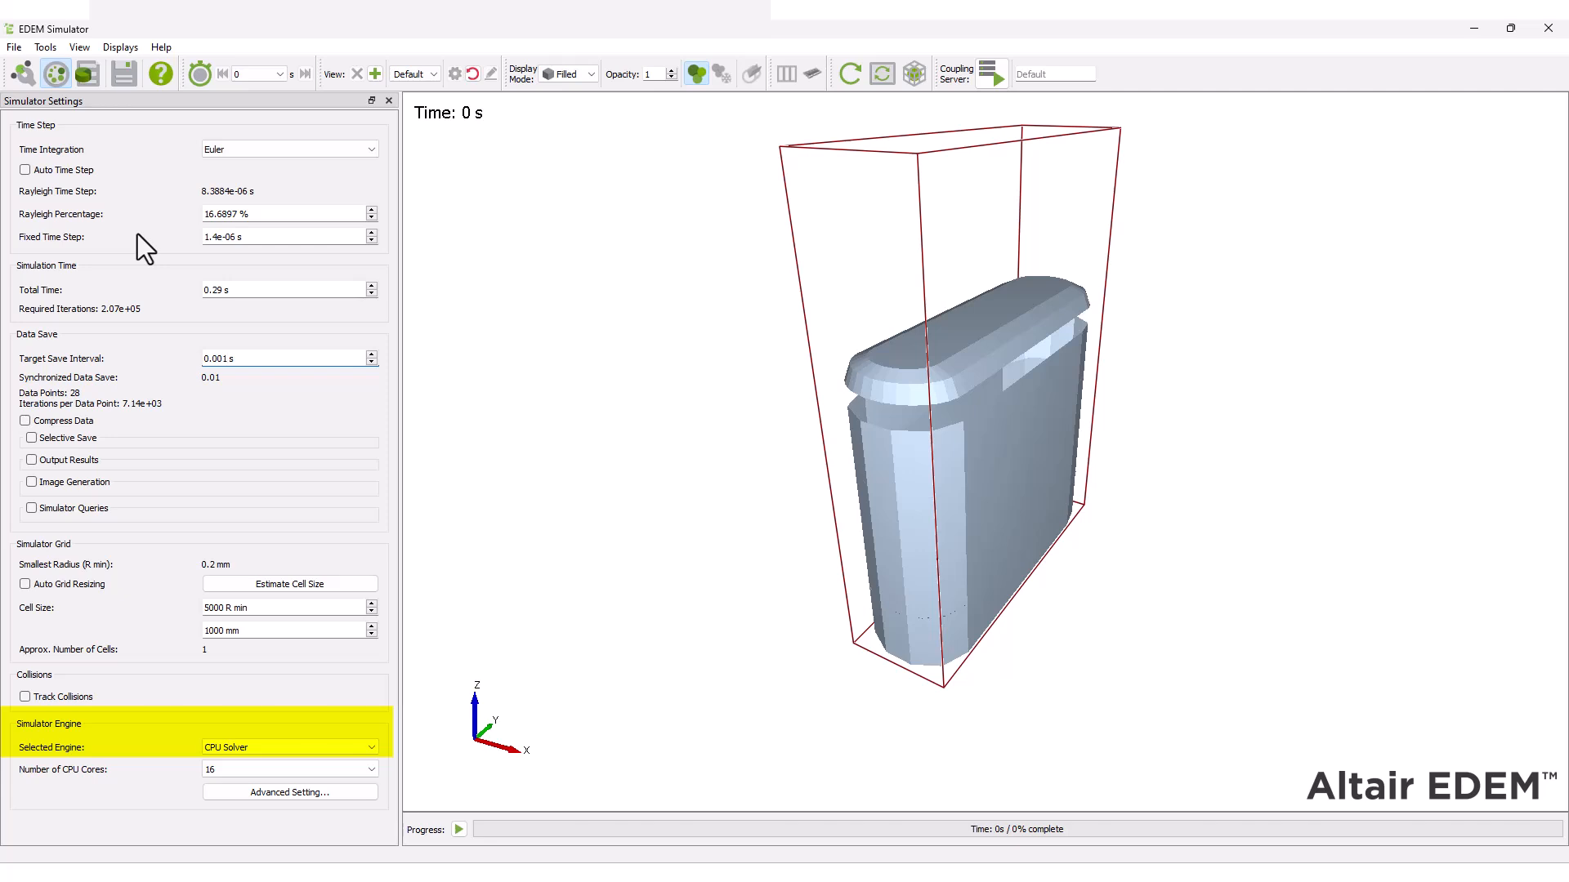
double_click(215, 607)
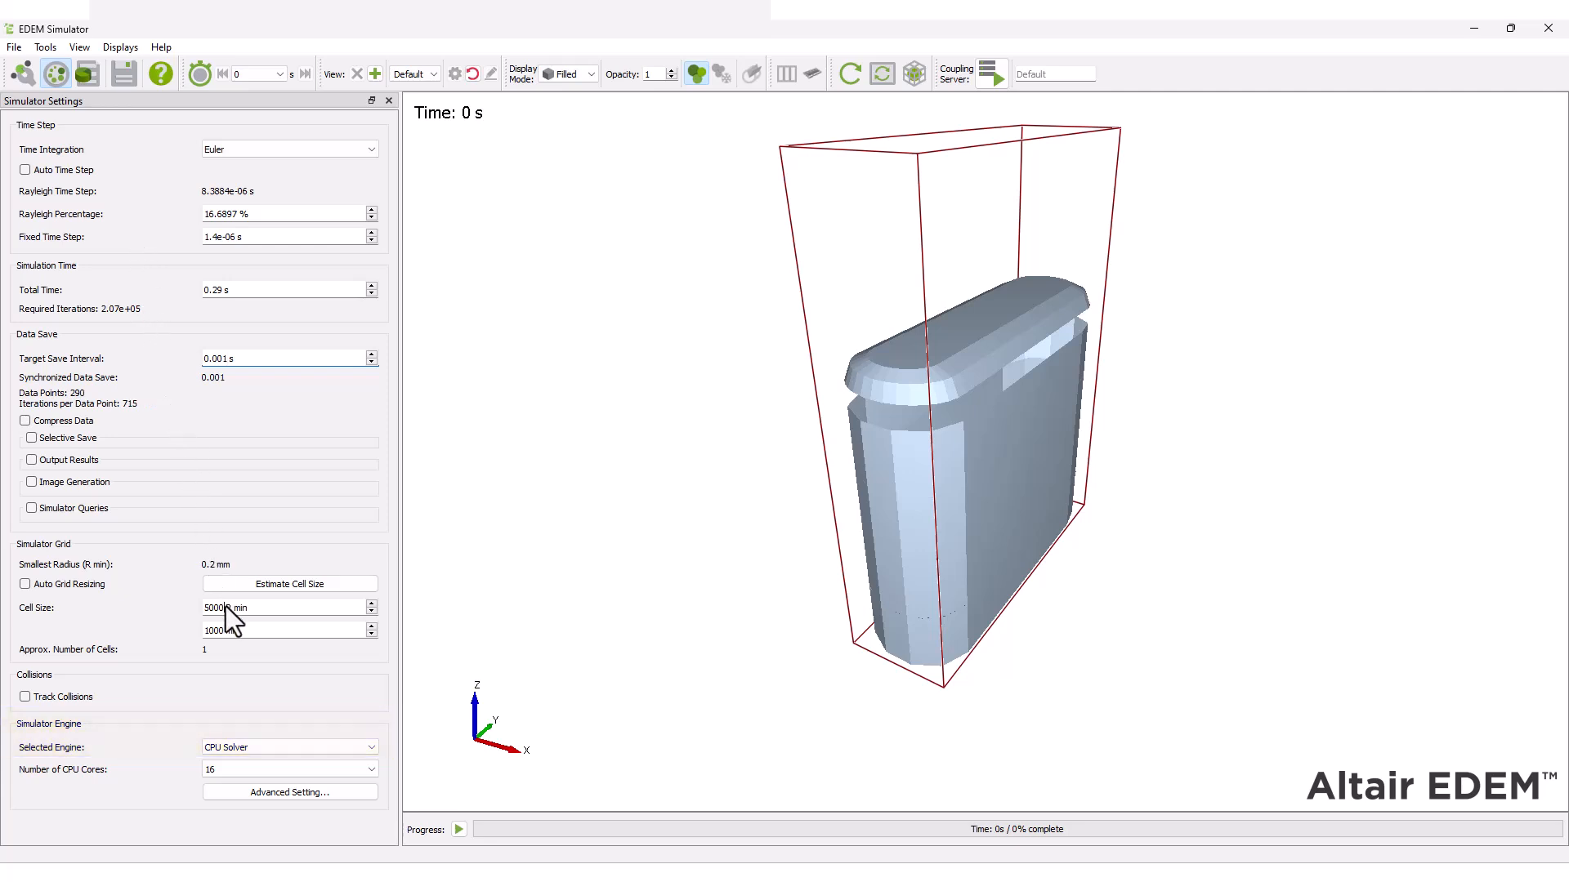
text(3)
key(Tab)
Step: Run the simulation with the GPU CUDA Solver and play back its results in EDEM Analyst
click(296, 748)
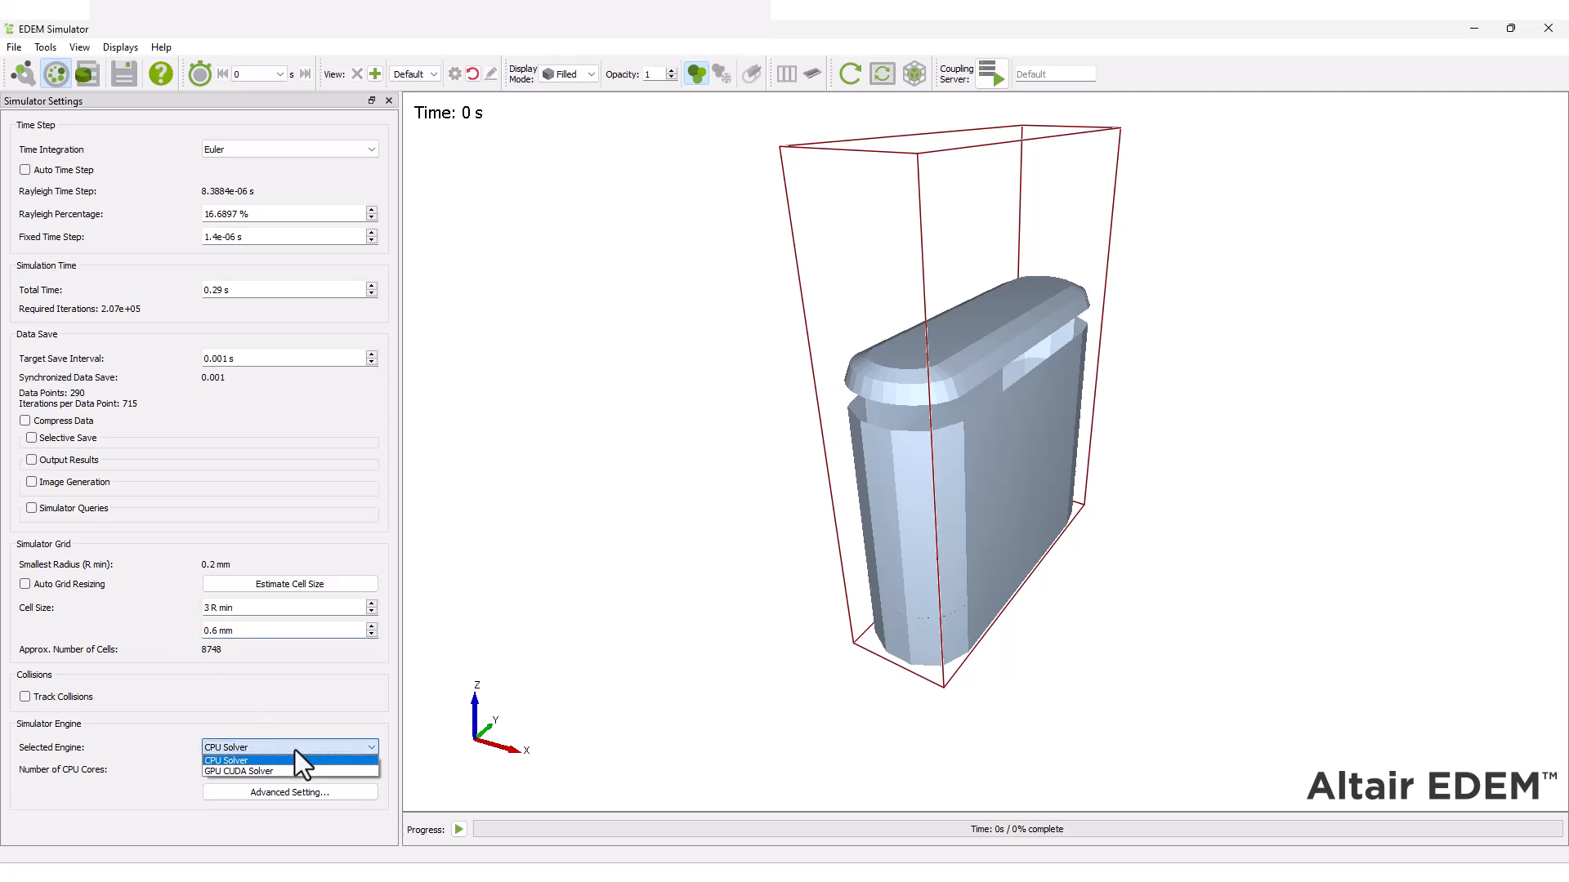
click(286, 771)
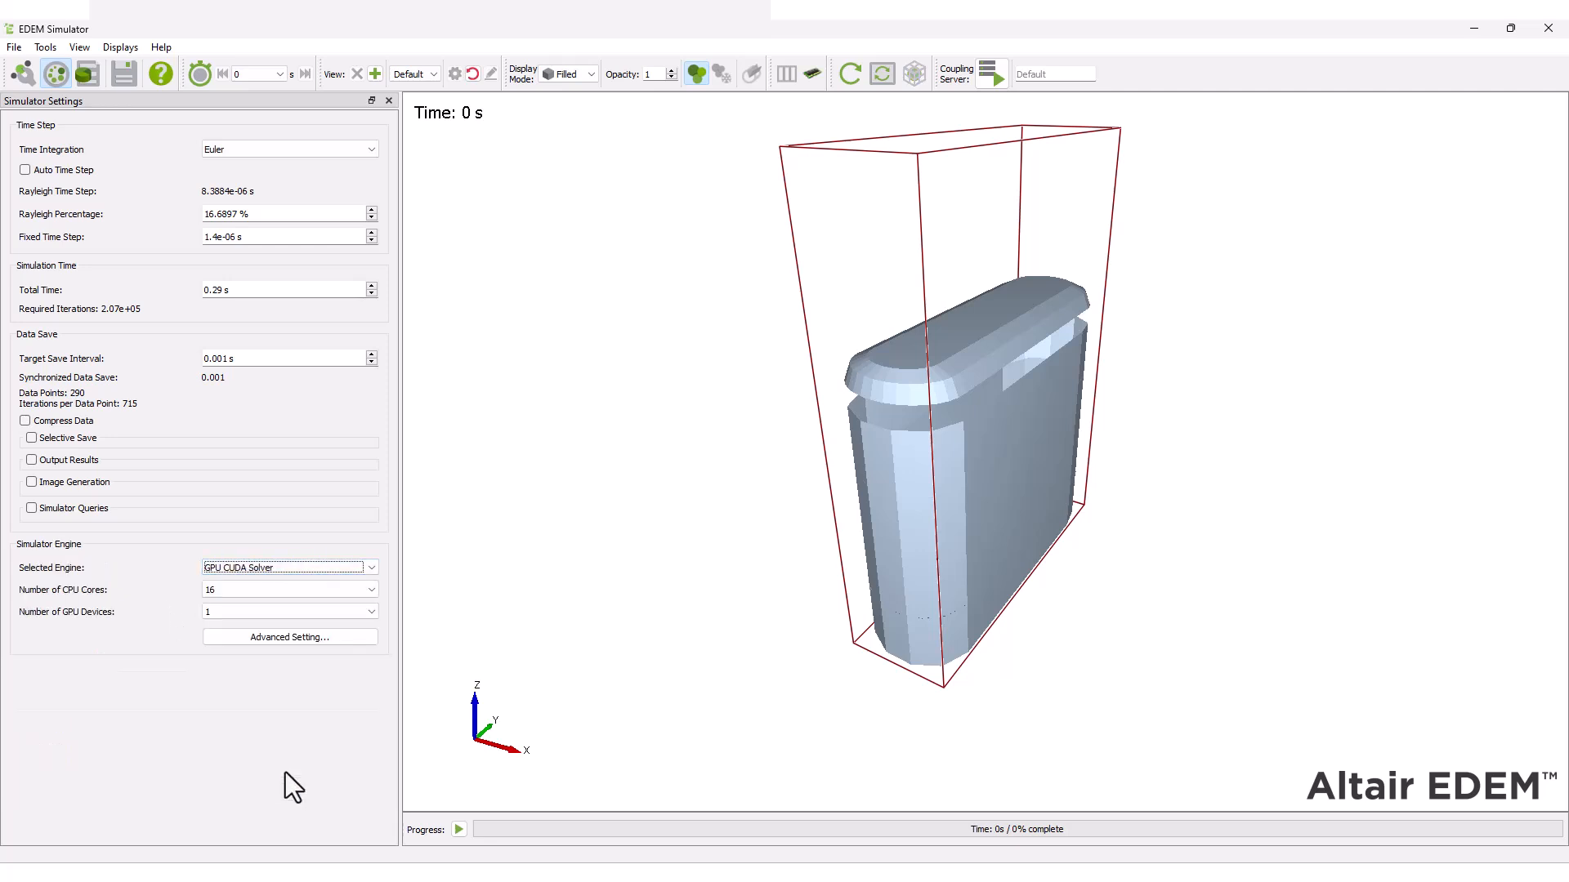
click(459, 831)
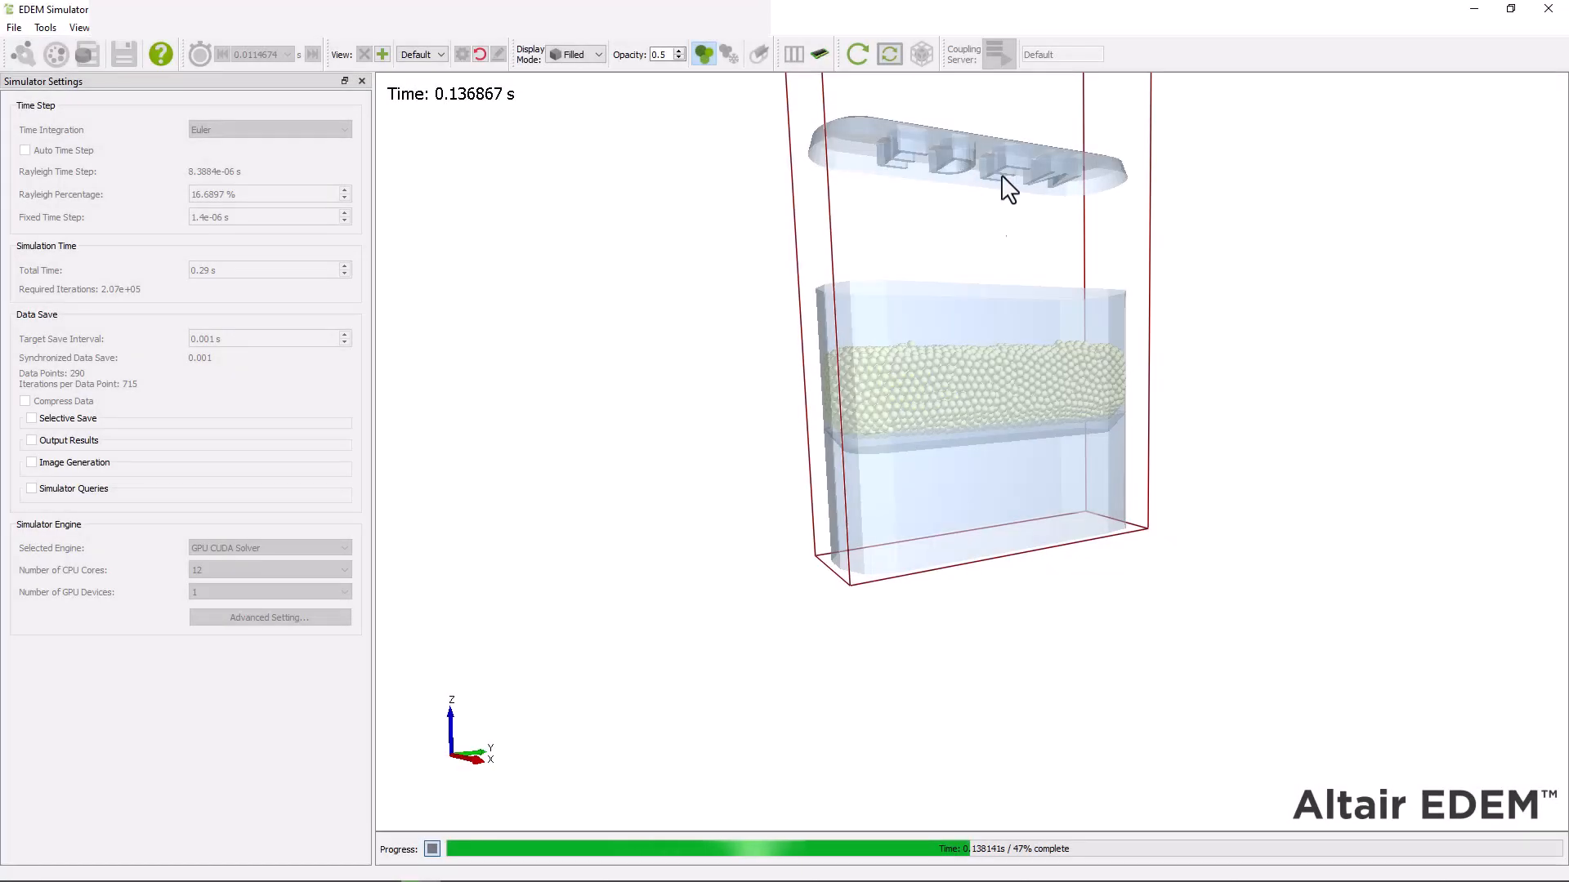
drag(1007, 188, 1033, 629)
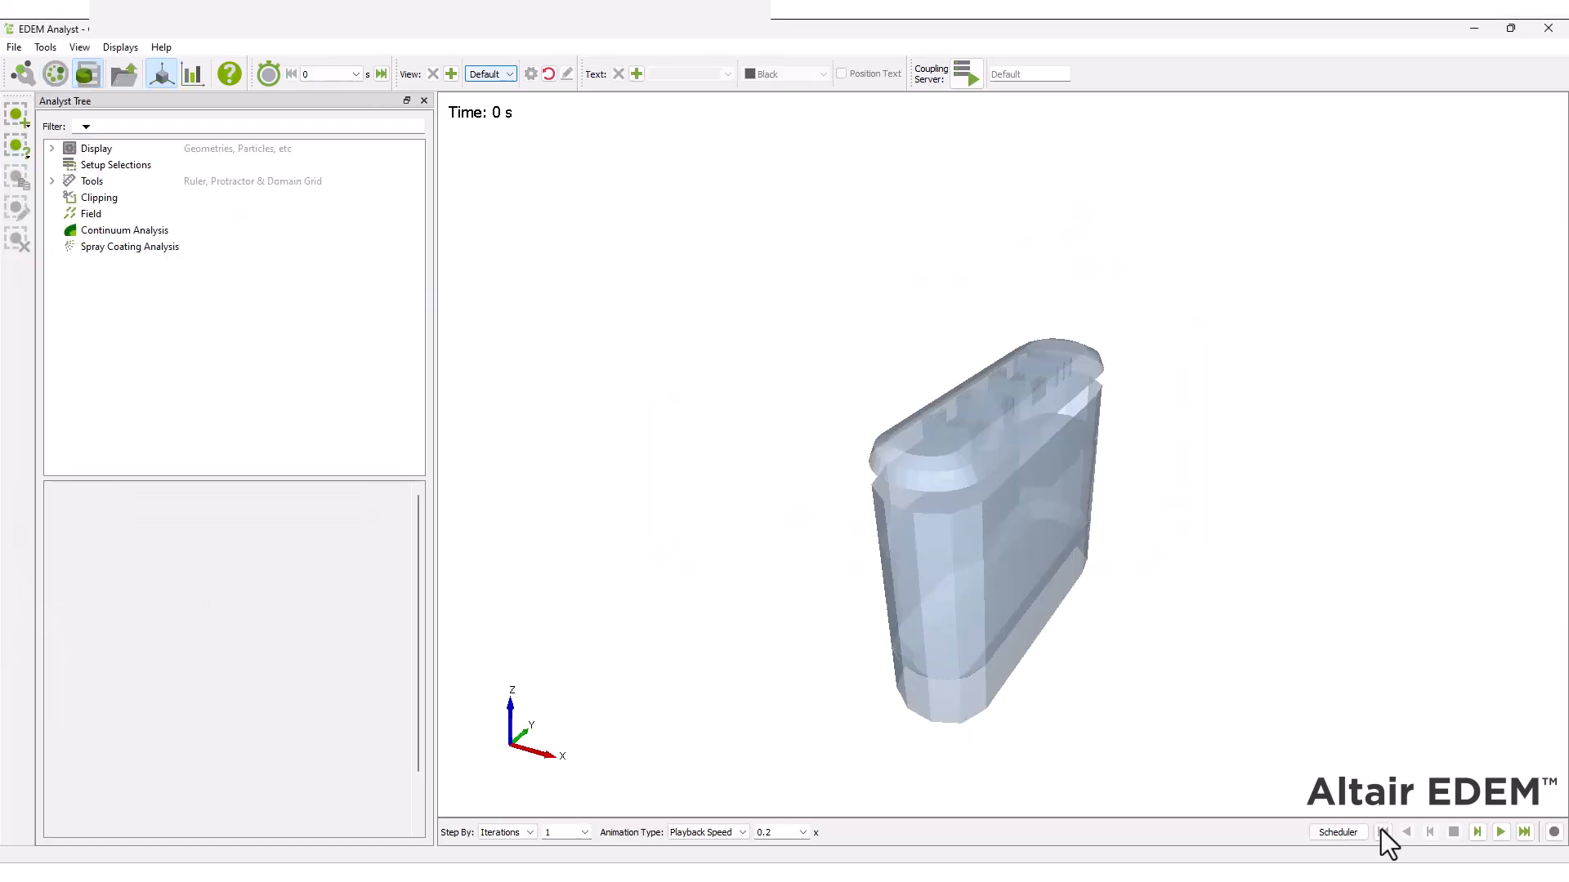
click(1501, 832)
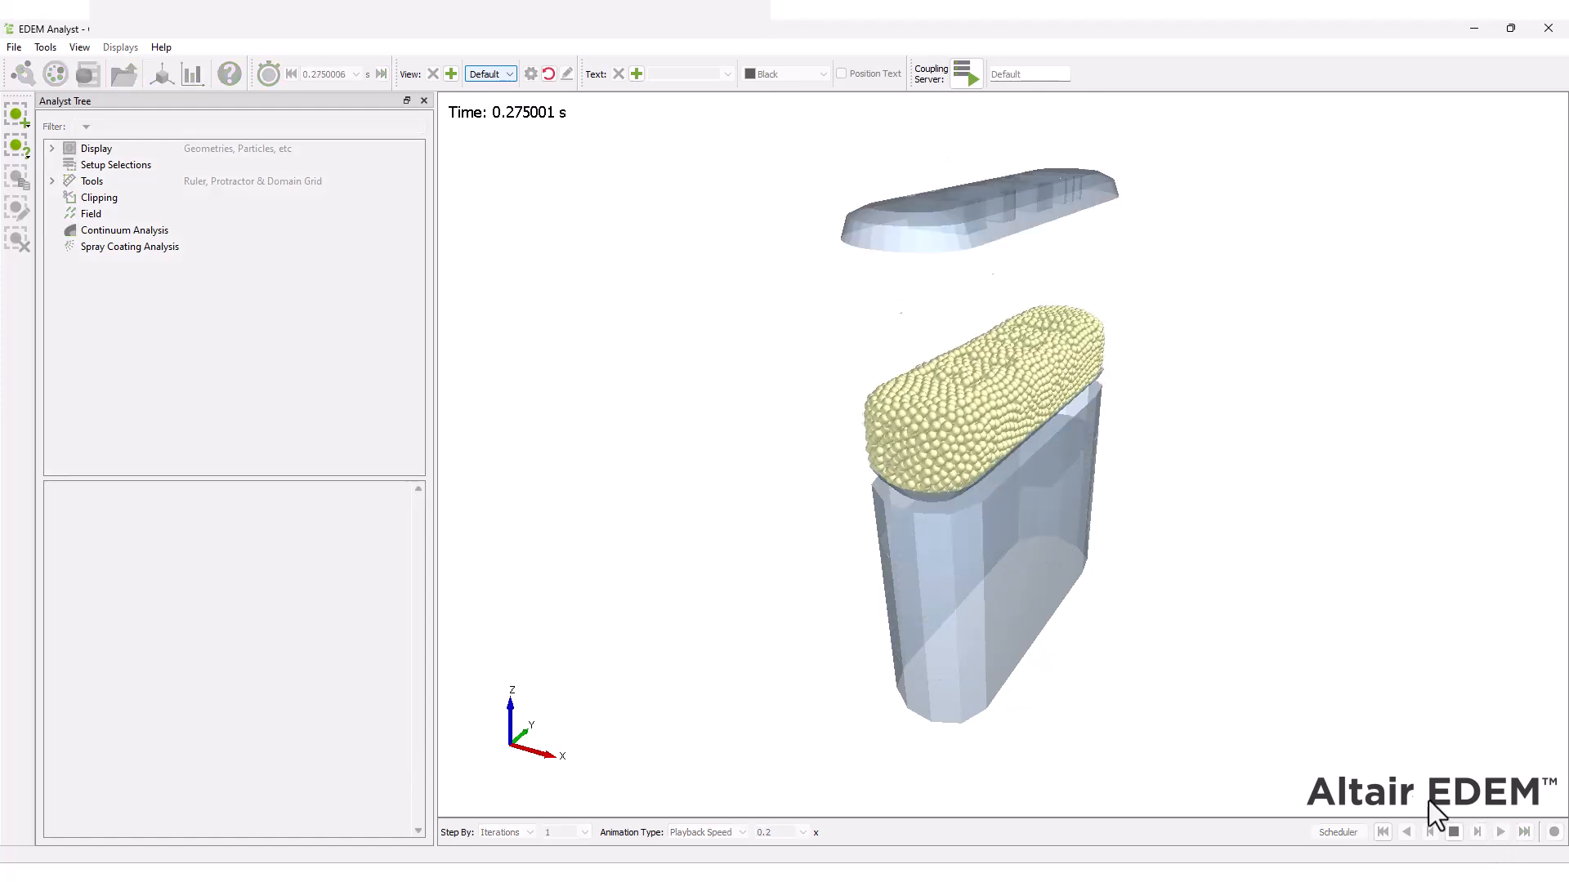
Step: Add a manual selection under Setup Selections and go to the saved time 0.2400006 s
right_click(90, 165)
click(330, 174)
click(357, 73)
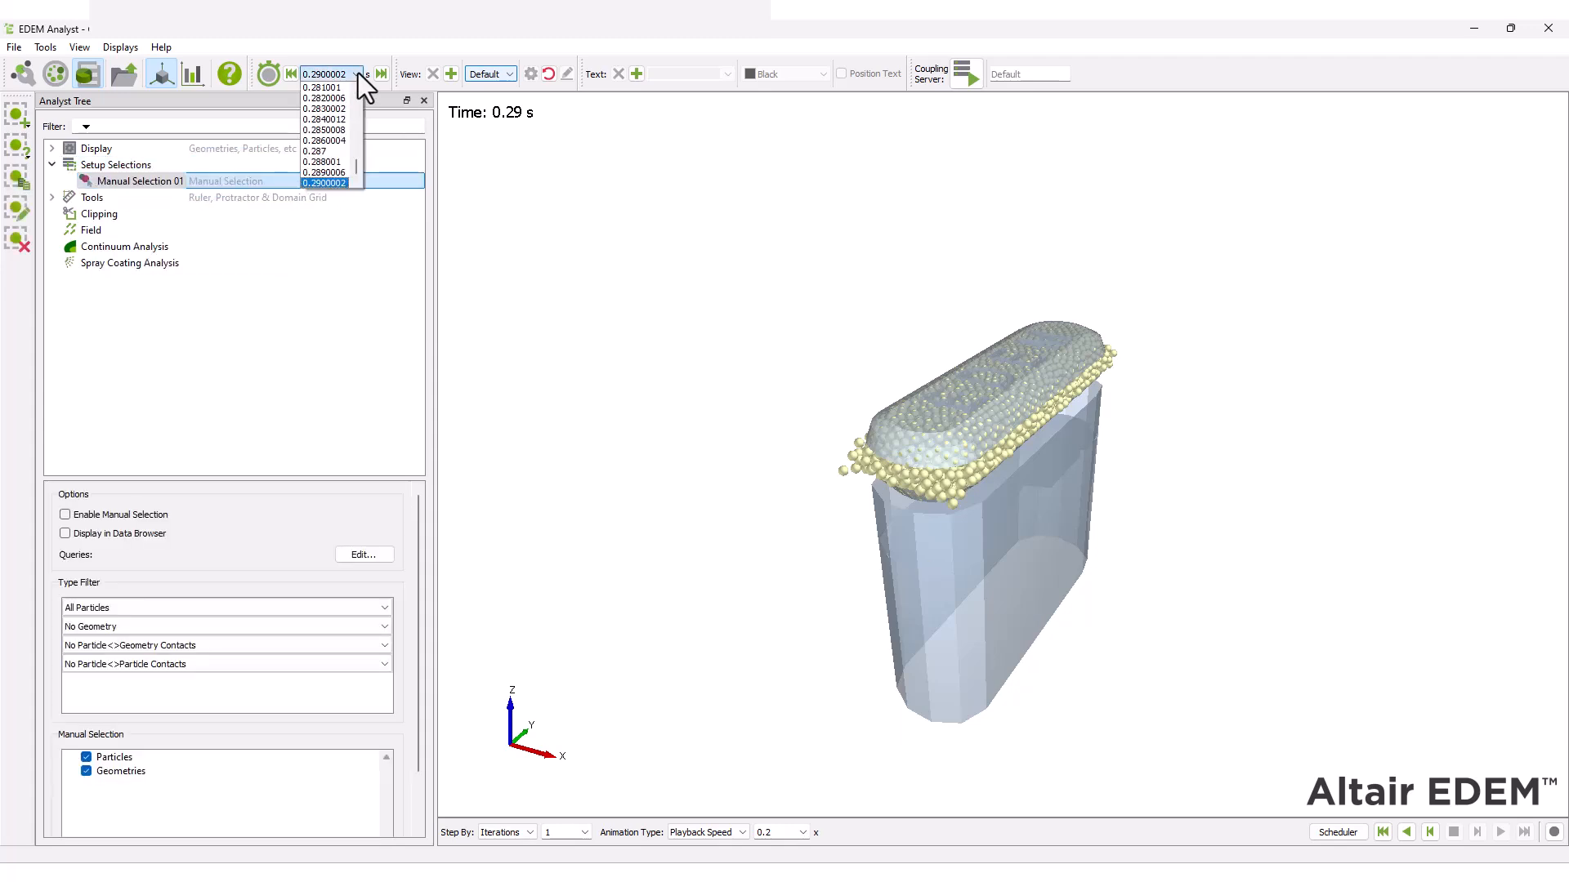
scroll(339, 134, up, 7)
scroll(340, 134, up, 2)
click(340, 134)
Step: In the +X view, manually select the top layer of powder particles in the tablet
click(487, 74)
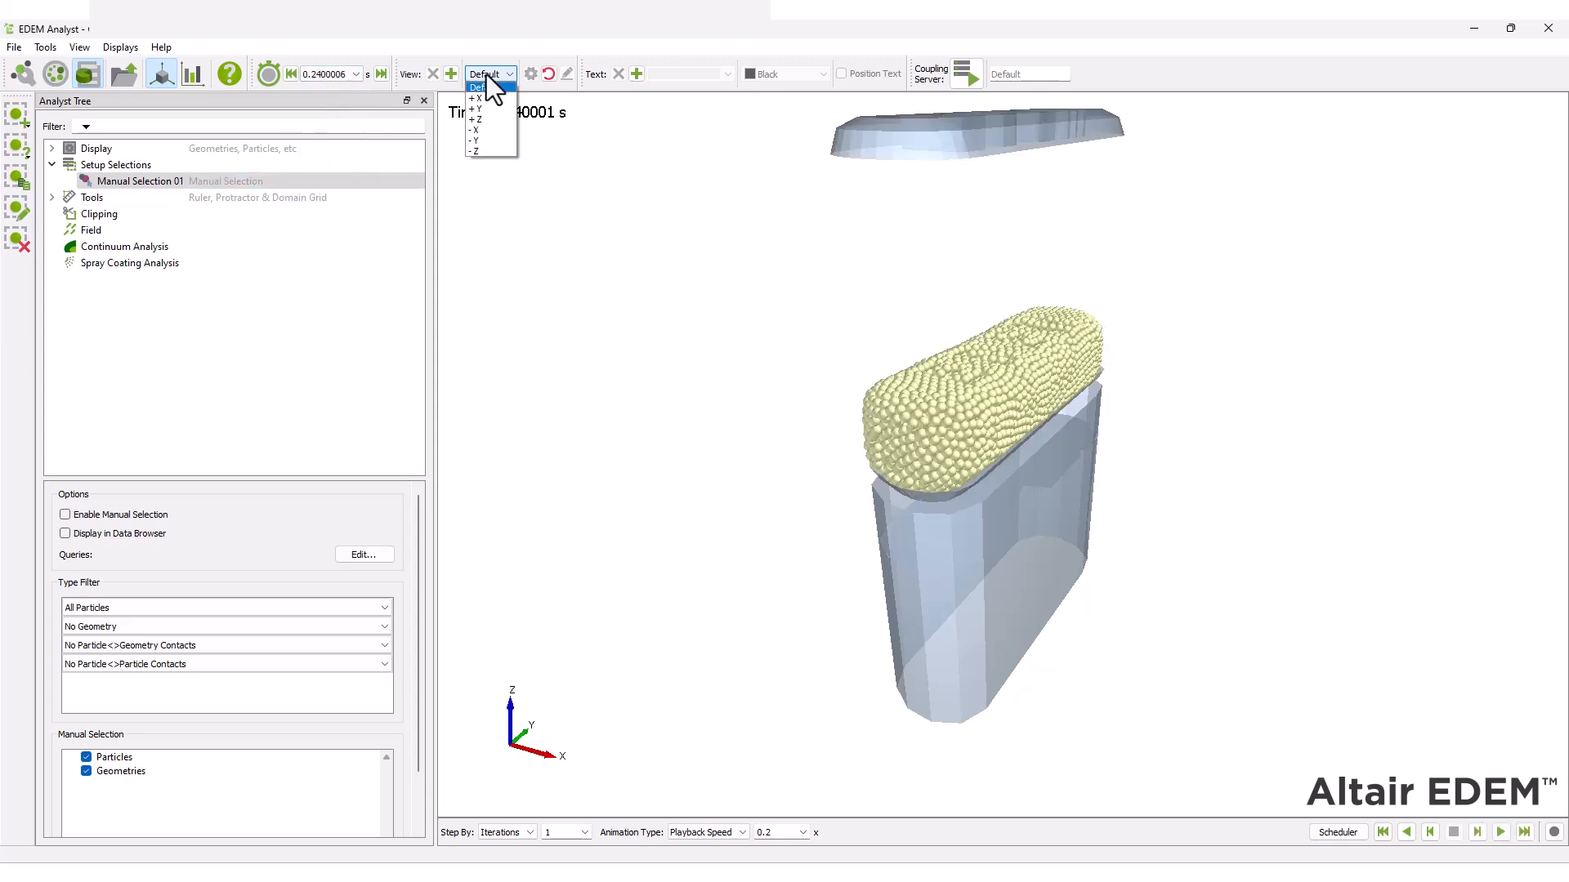
click(489, 96)
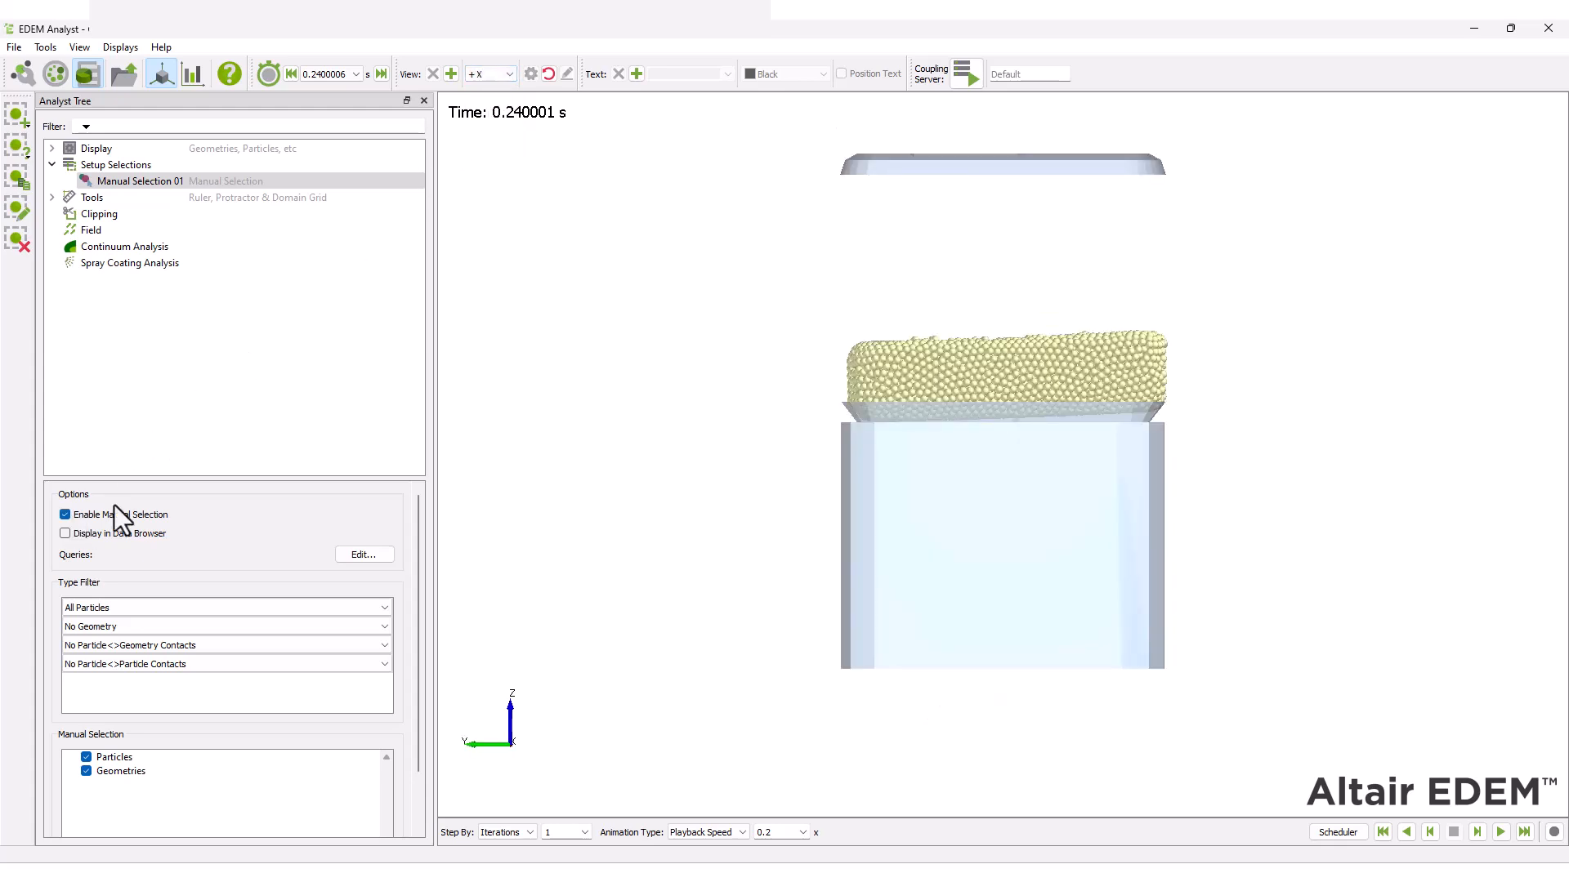
drag(831, 330, 1193, 356)
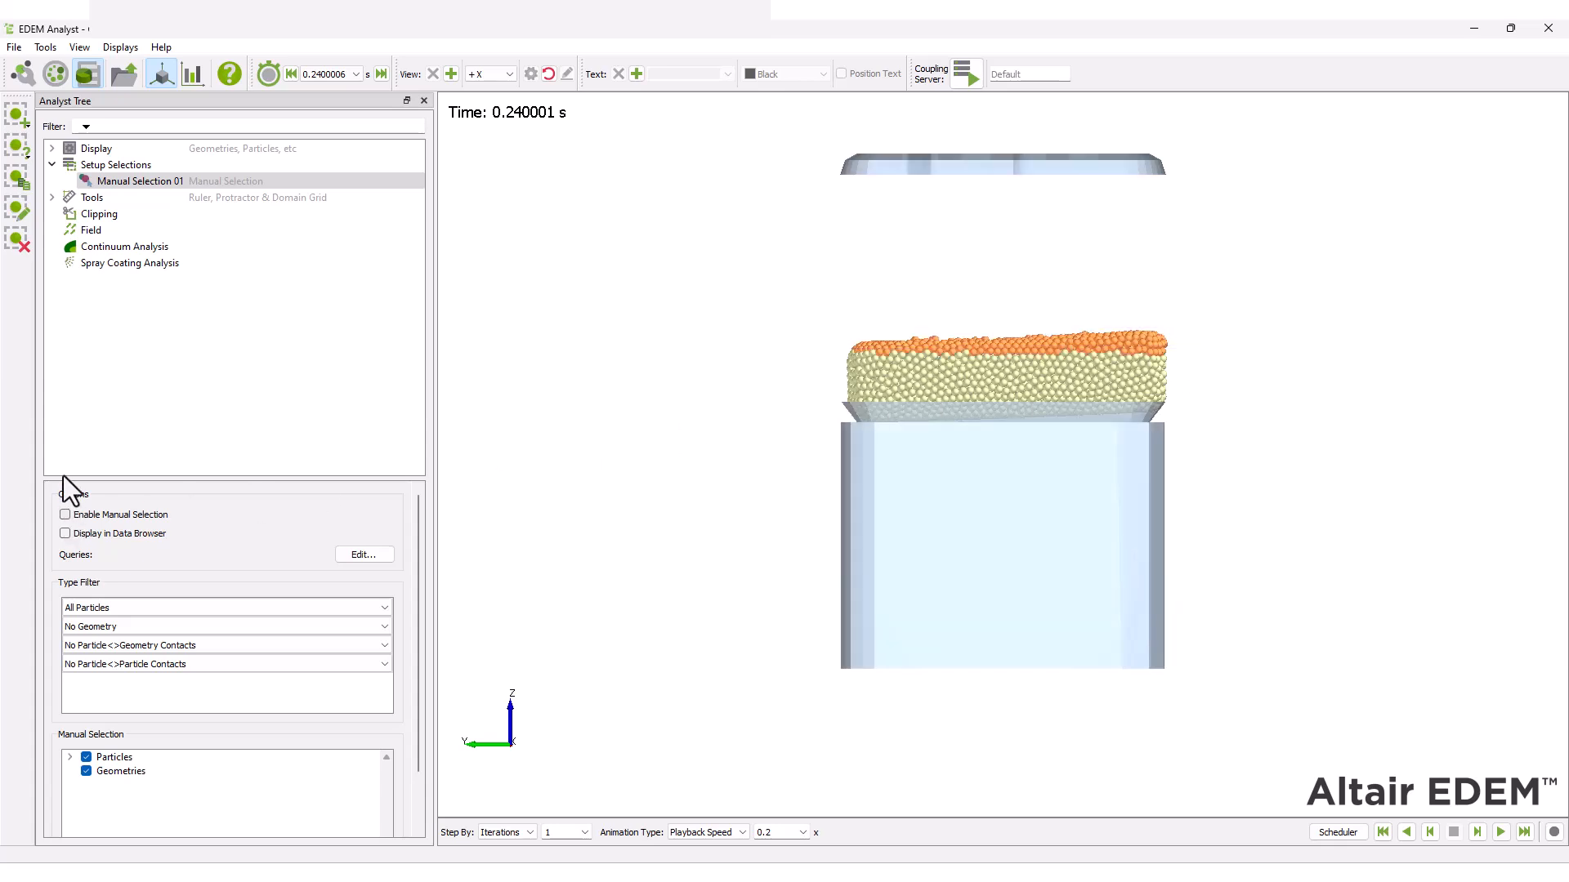
Step: Color the particles of Manual Selection 01 by selection group in uniform Magenta
click(52, 149)
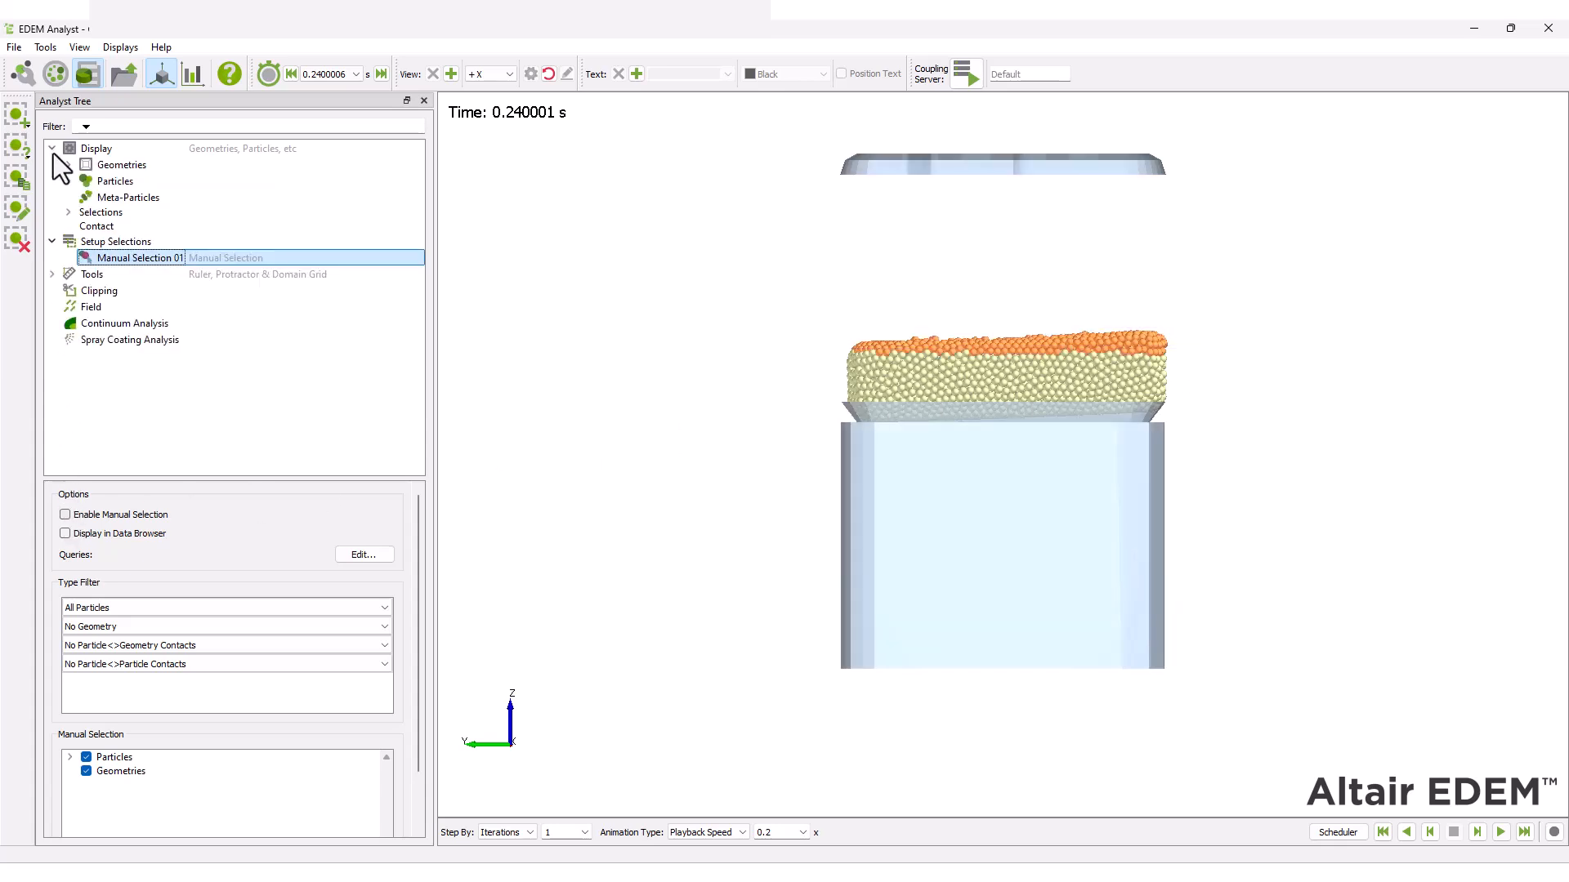
click(69, 213)
click(85, 240)
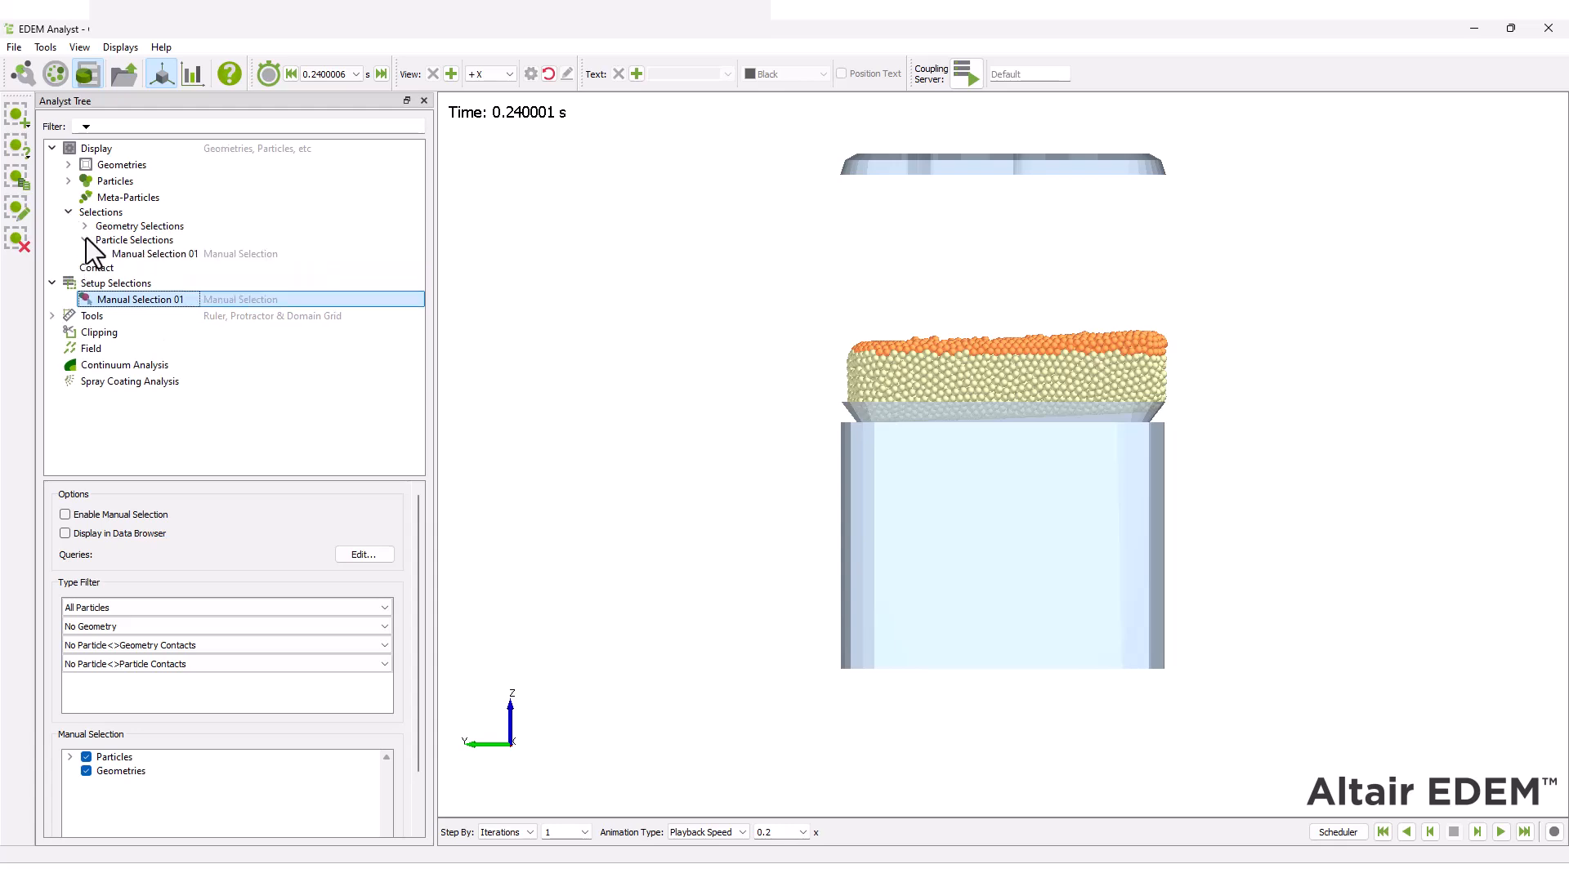
click(149, 253)
click(71, 597)
click(209, 639)
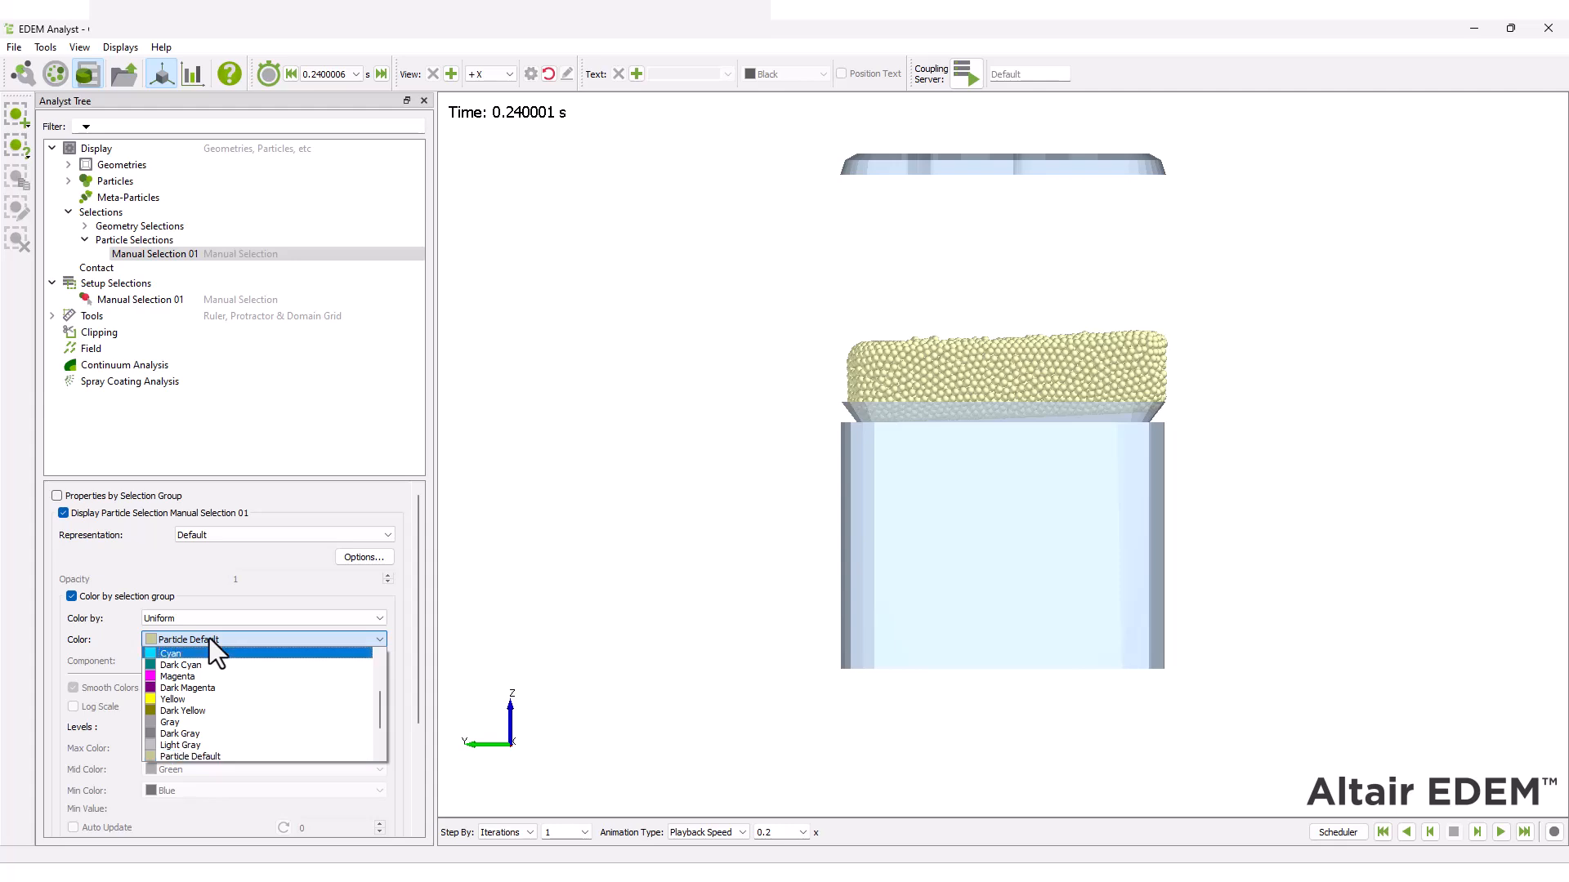
click(210, 675)
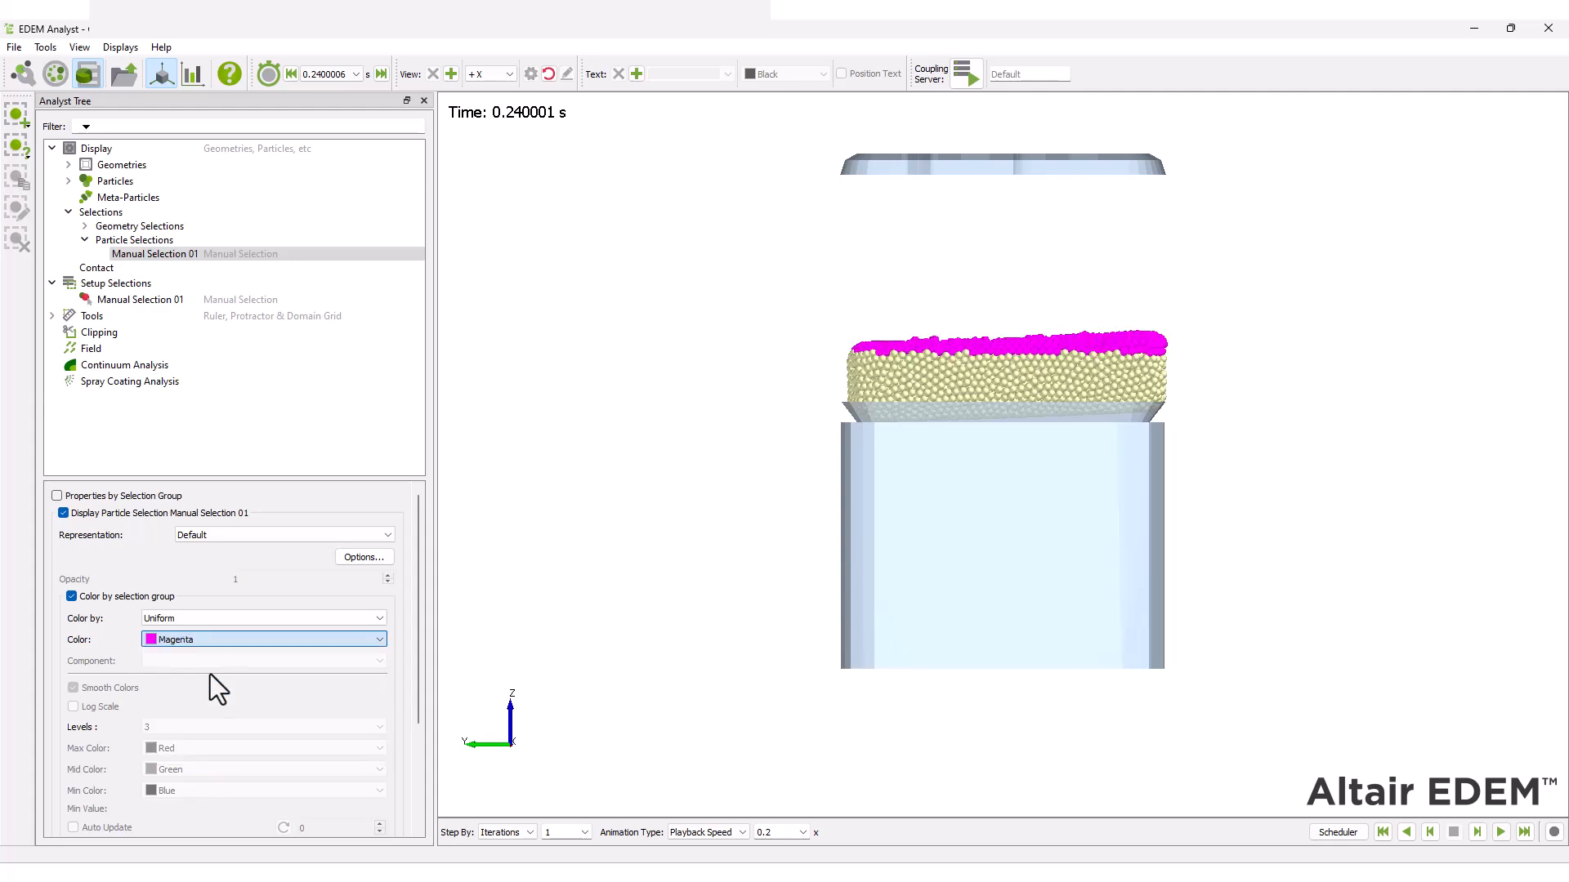
Step: Show the tablet in the -Z view and turn off the display of the Top Punch
click(490, 77)
click(488, 153)
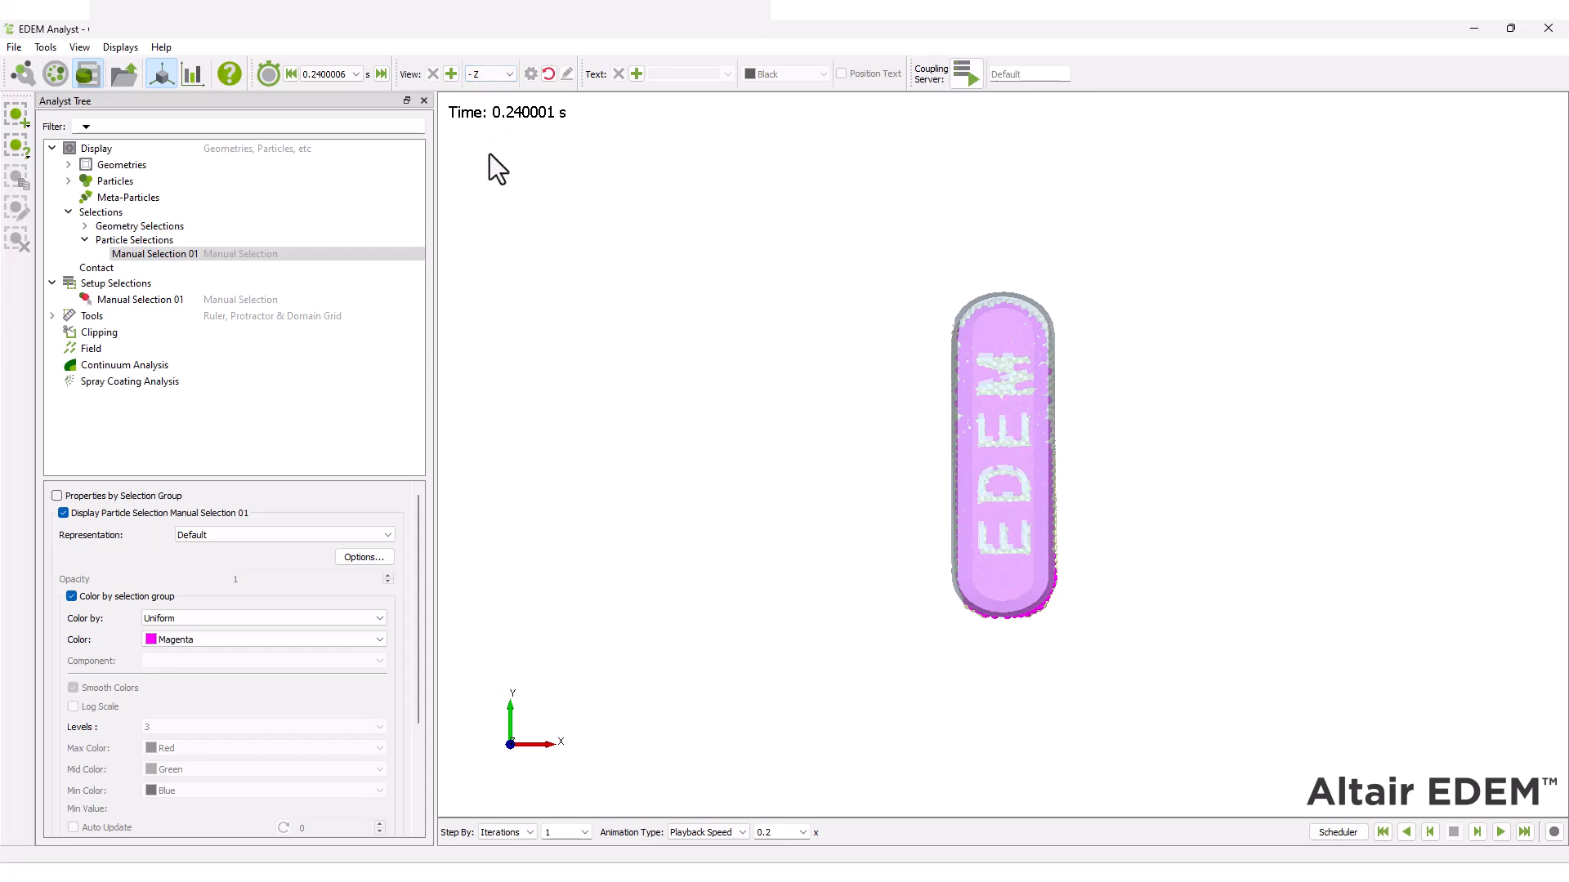
click(69, 164)
click(133, 197)
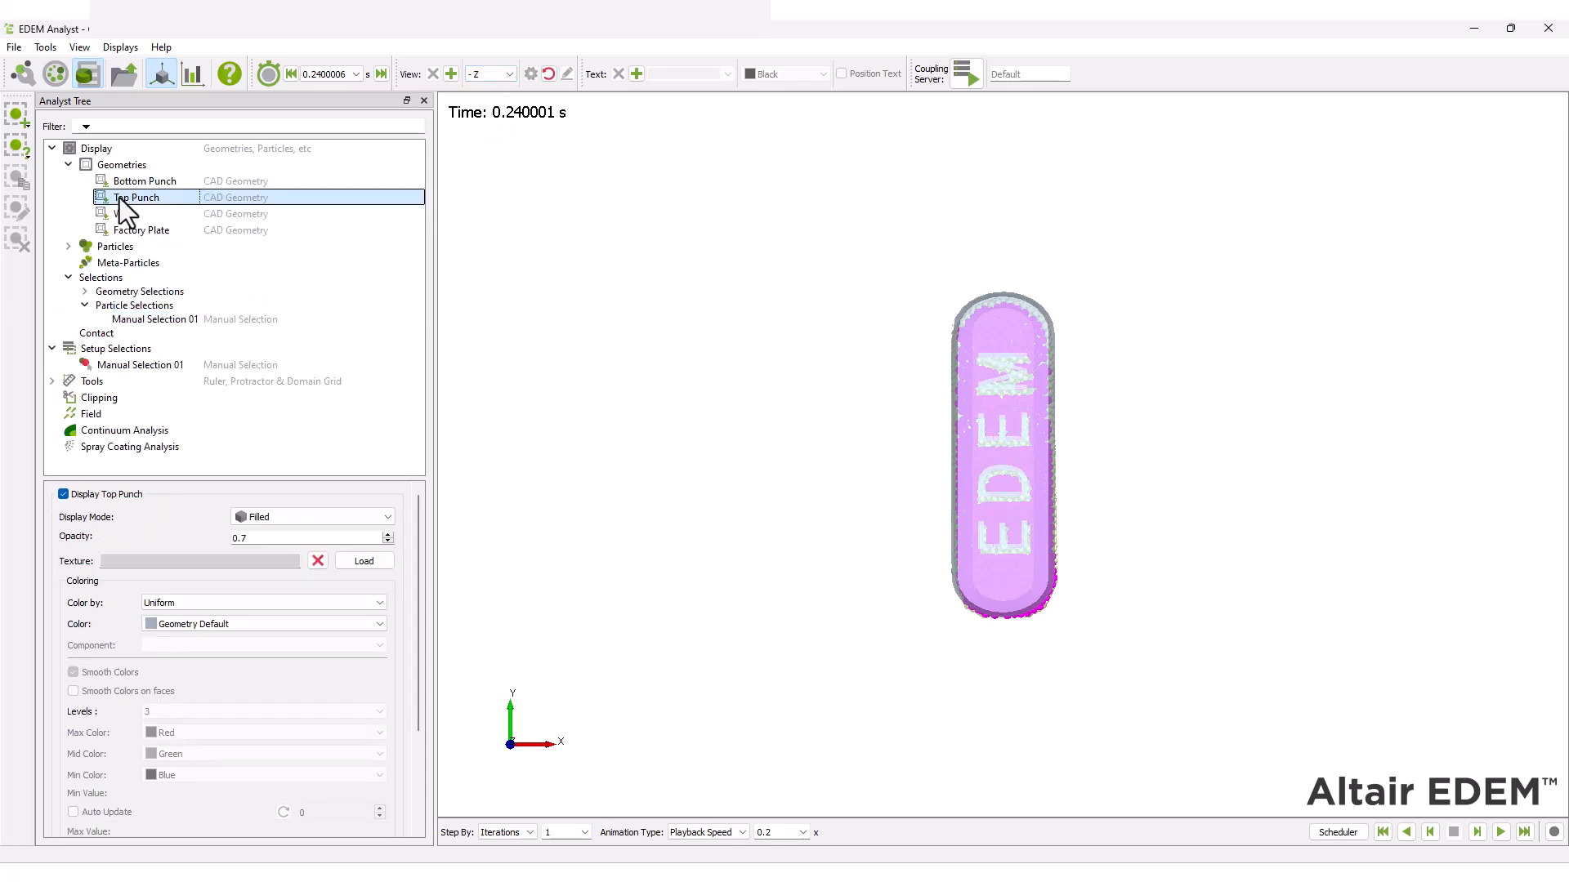
click(63, 494)
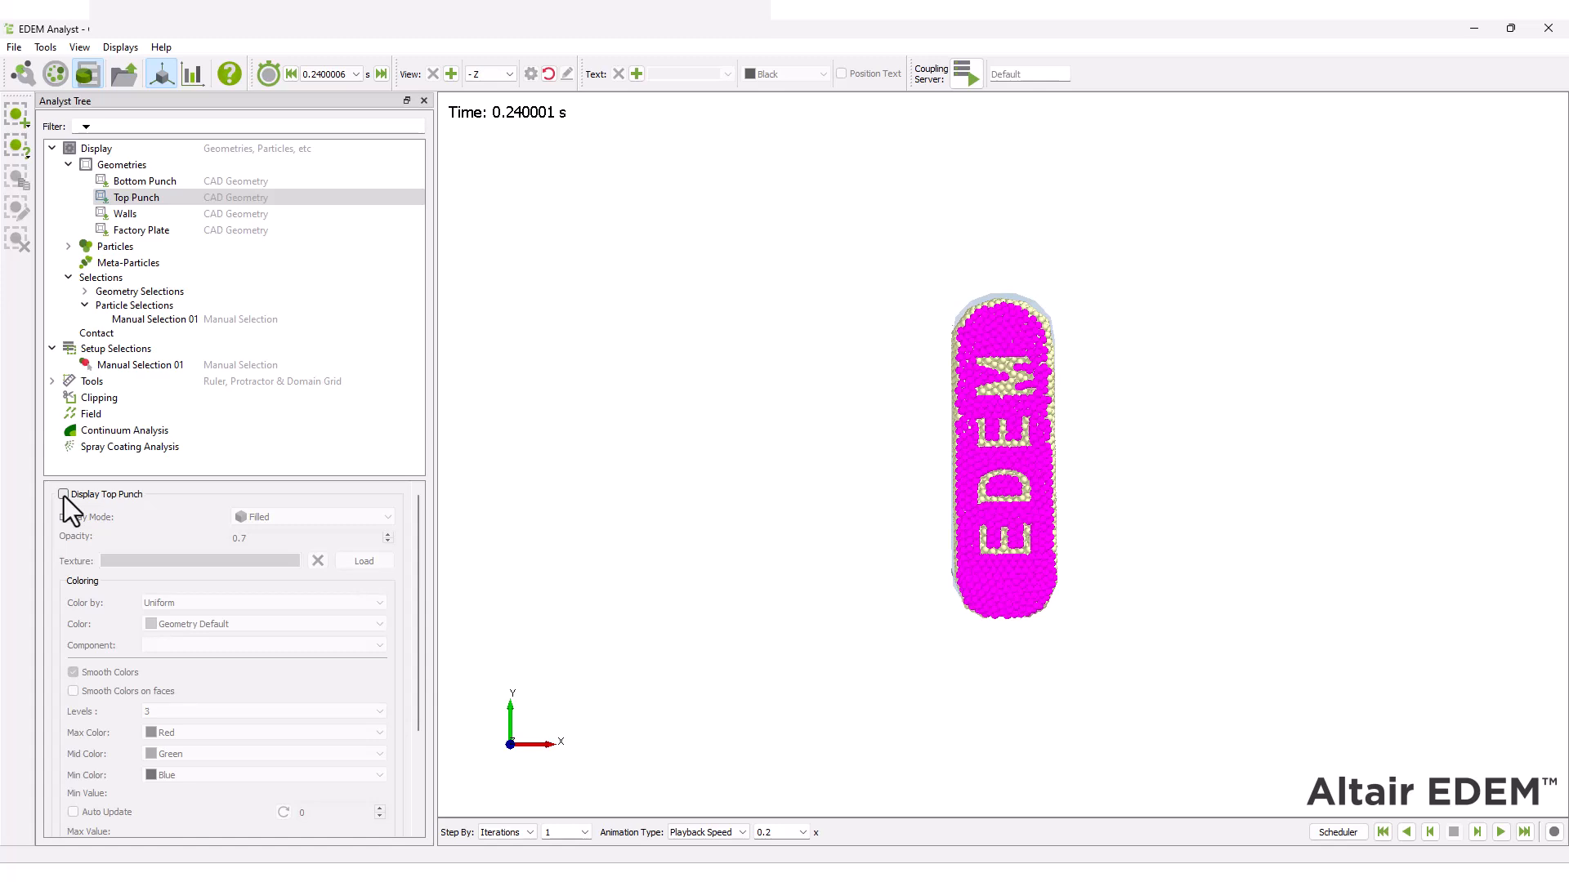
Step: Set up a line graph for the Contact group with a time range from 0.1 s to 0.12 s
click(193, 71)
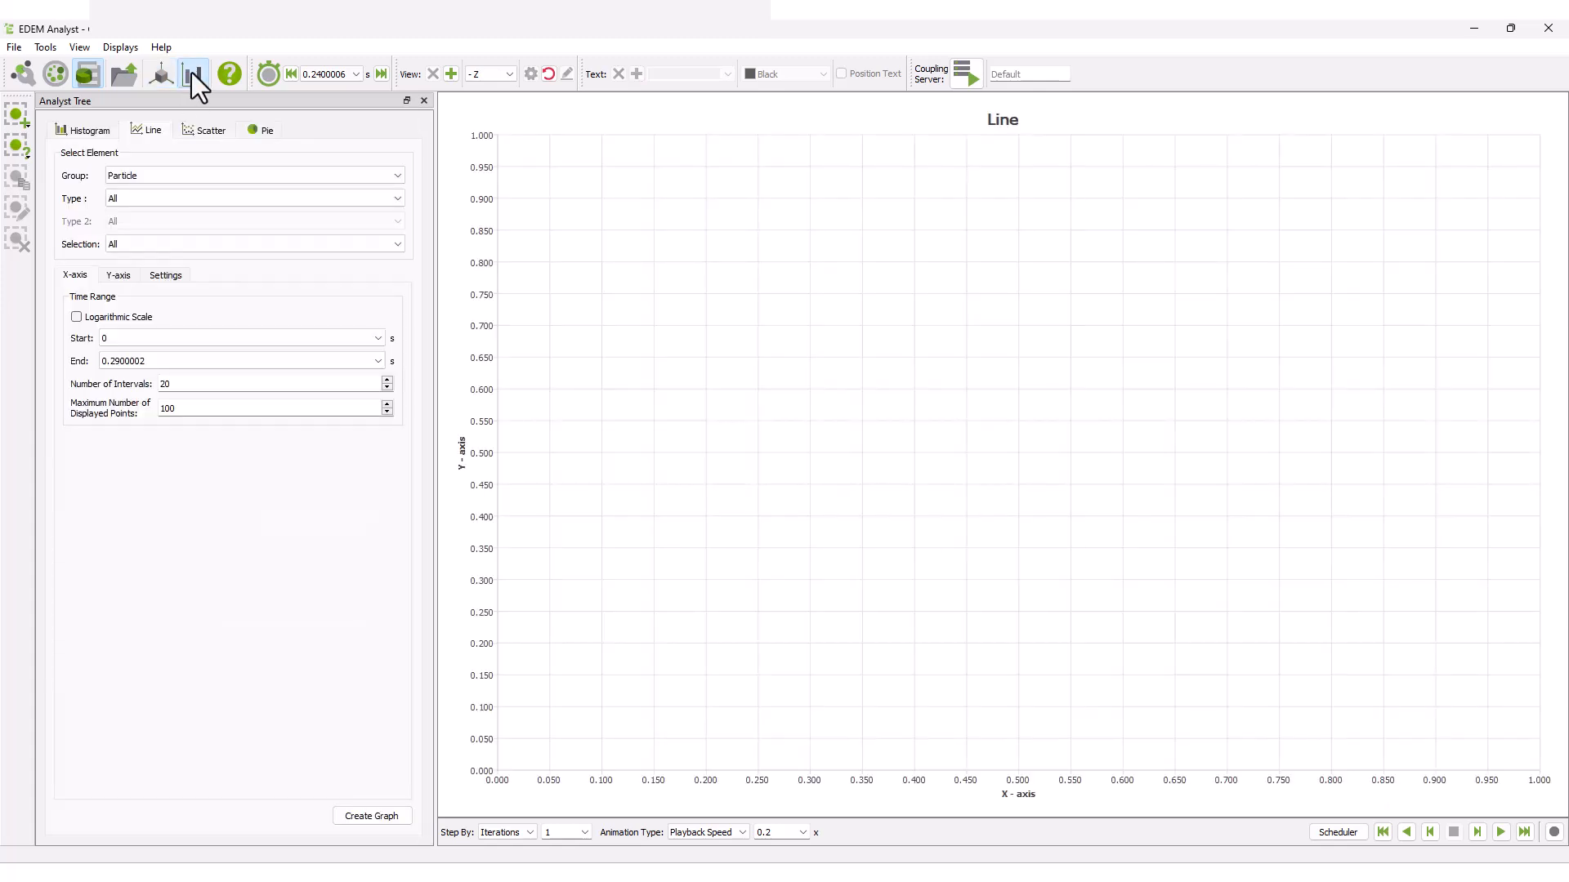
click(169, 175)
click(169, 211)
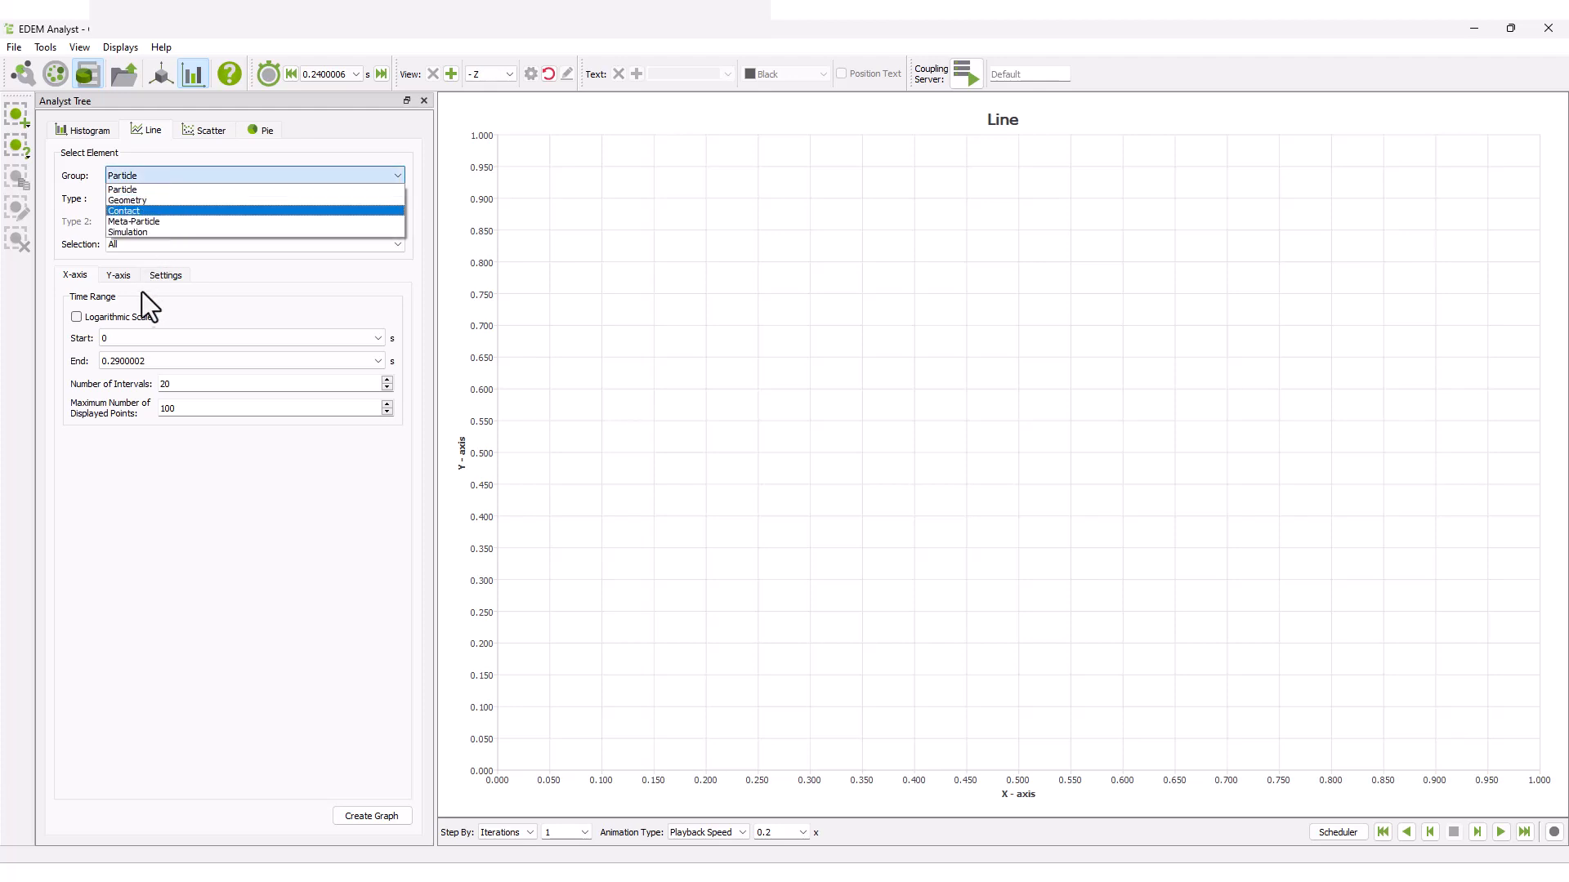
click(124, 339)
text(0.1)
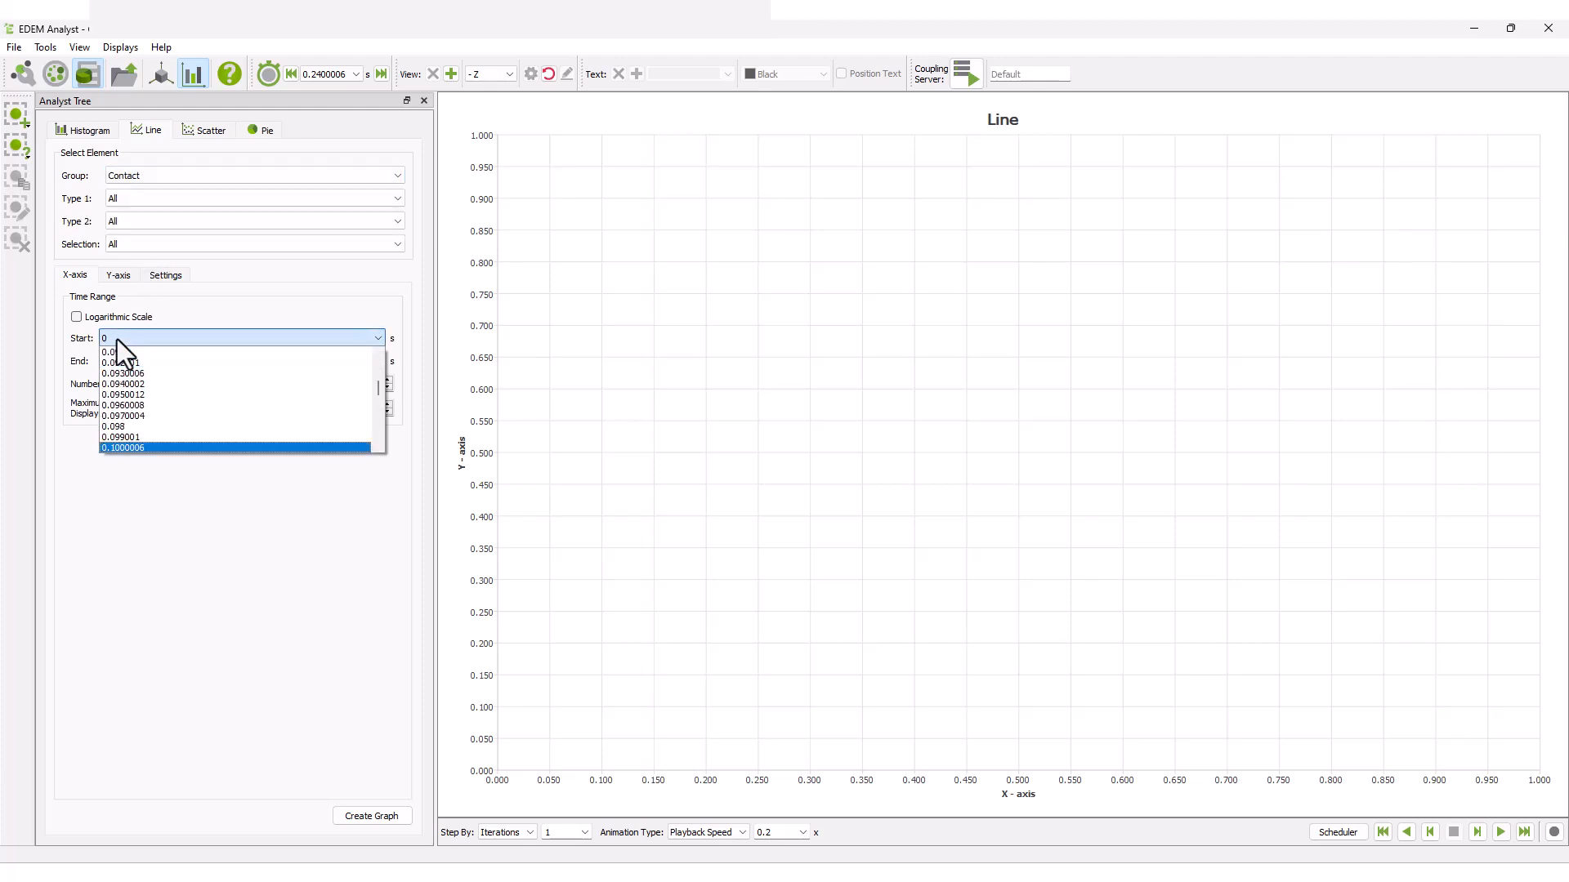
key(Return)
click(170, 361)
text(0.12)
key(Return)
Step: Set the graph's Y-axis primary attribute to average Plastic Overlap and create the graph
click(124, 278)
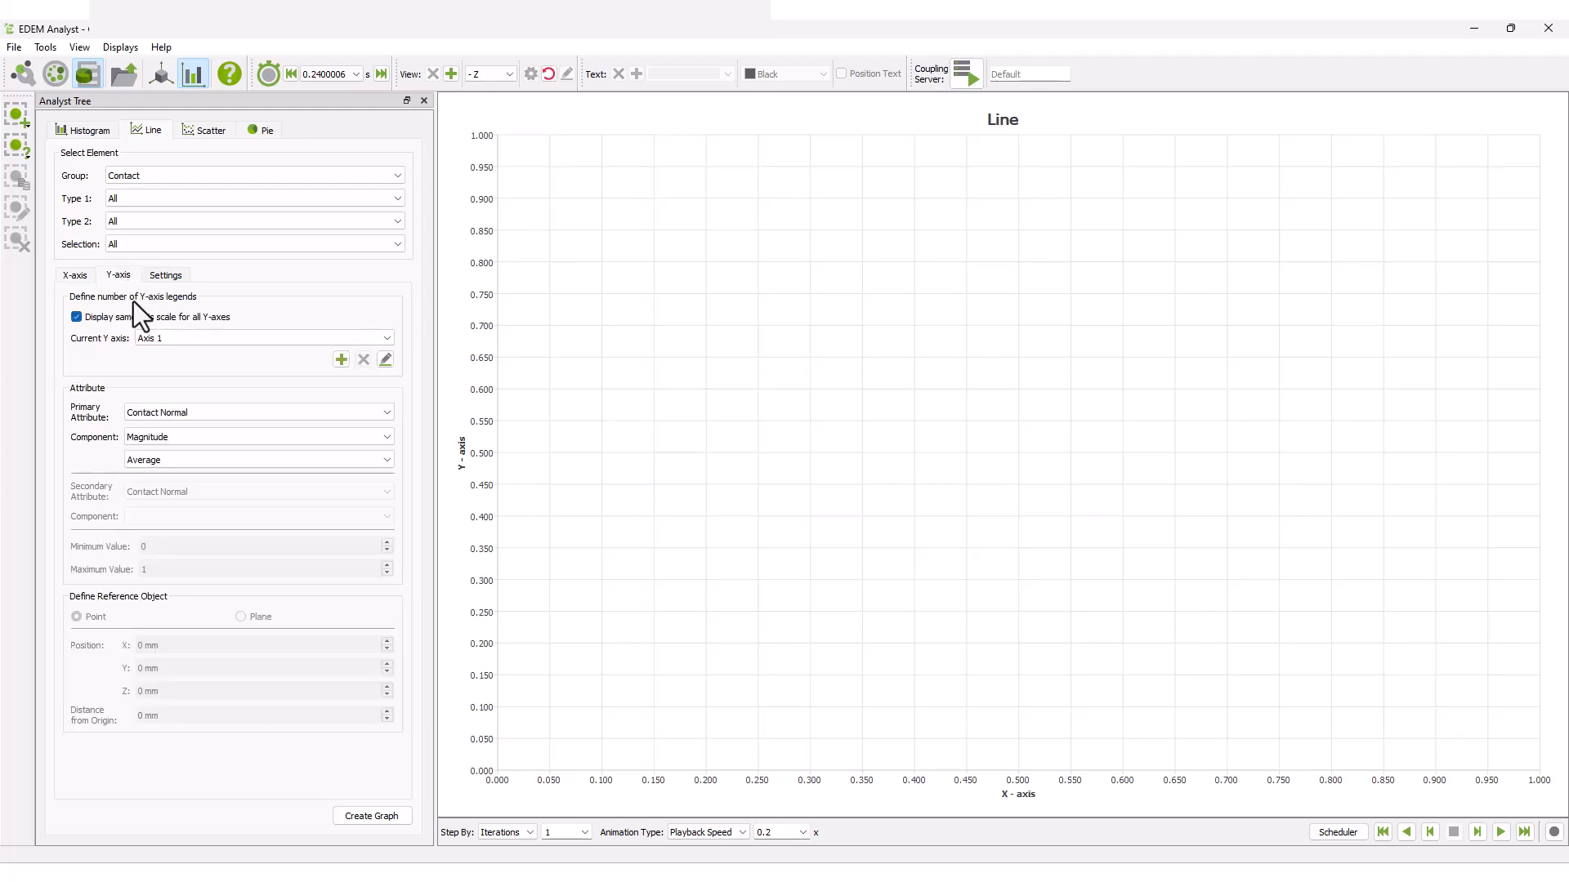
click(166, 408)
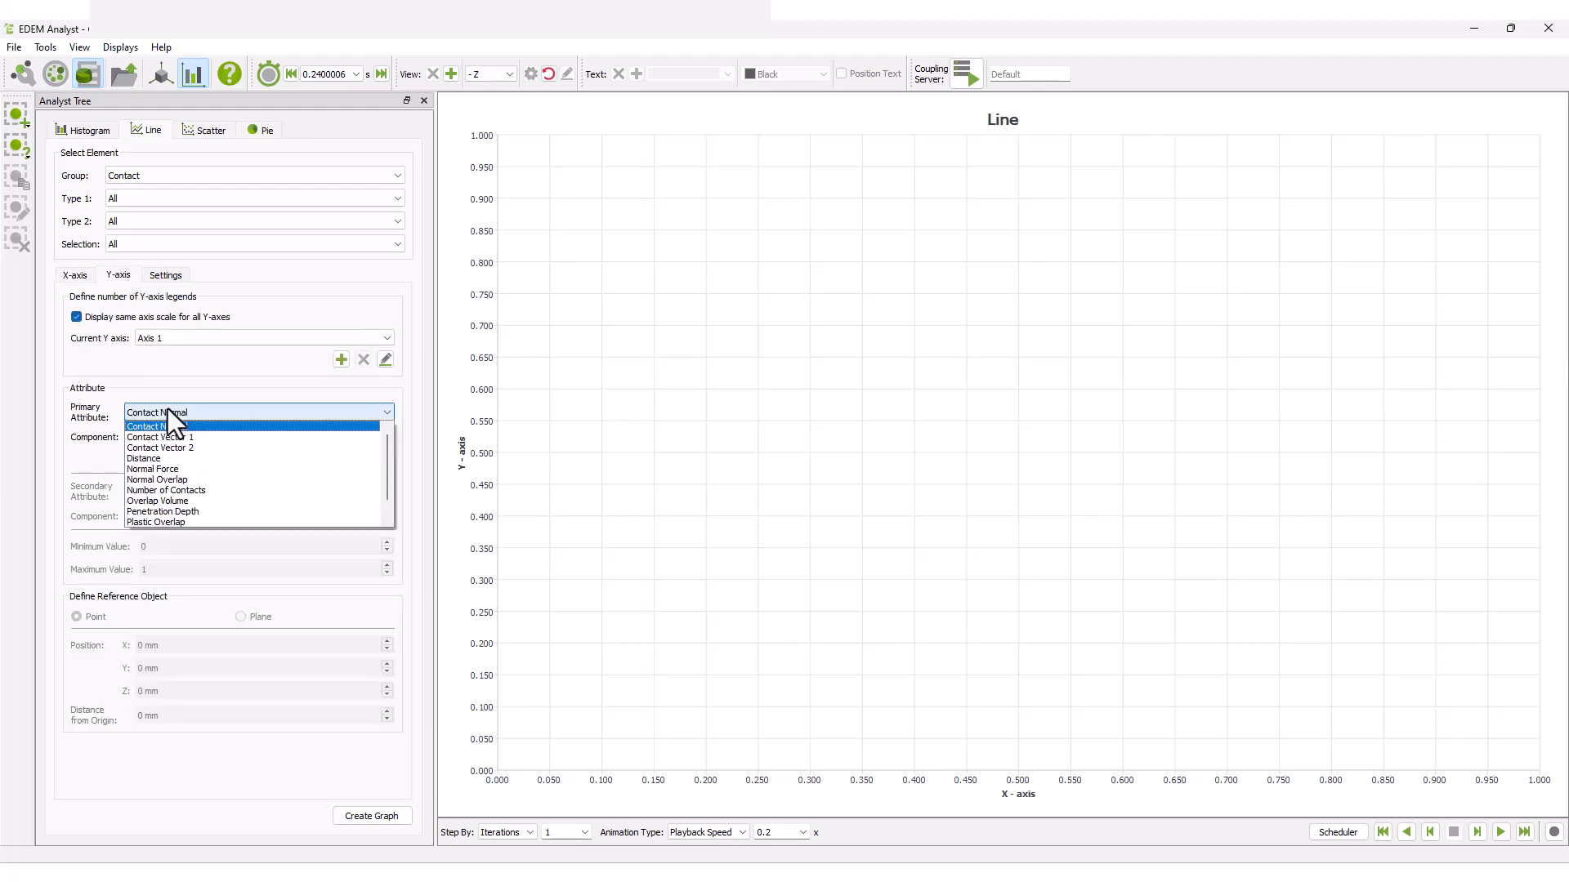
click(201, 521)
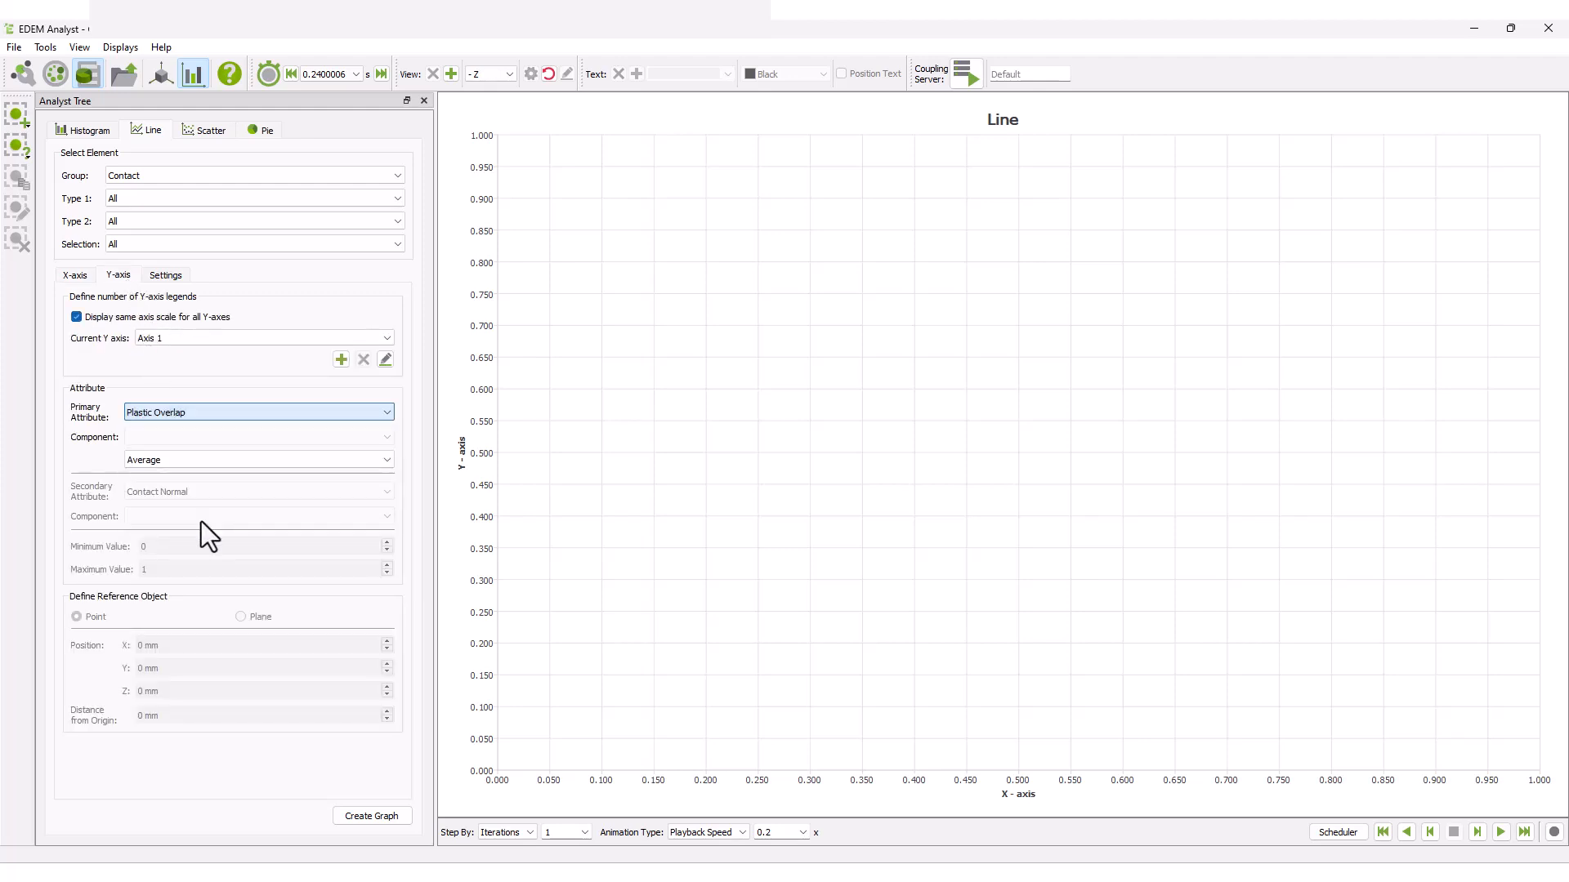
click(366, 818)
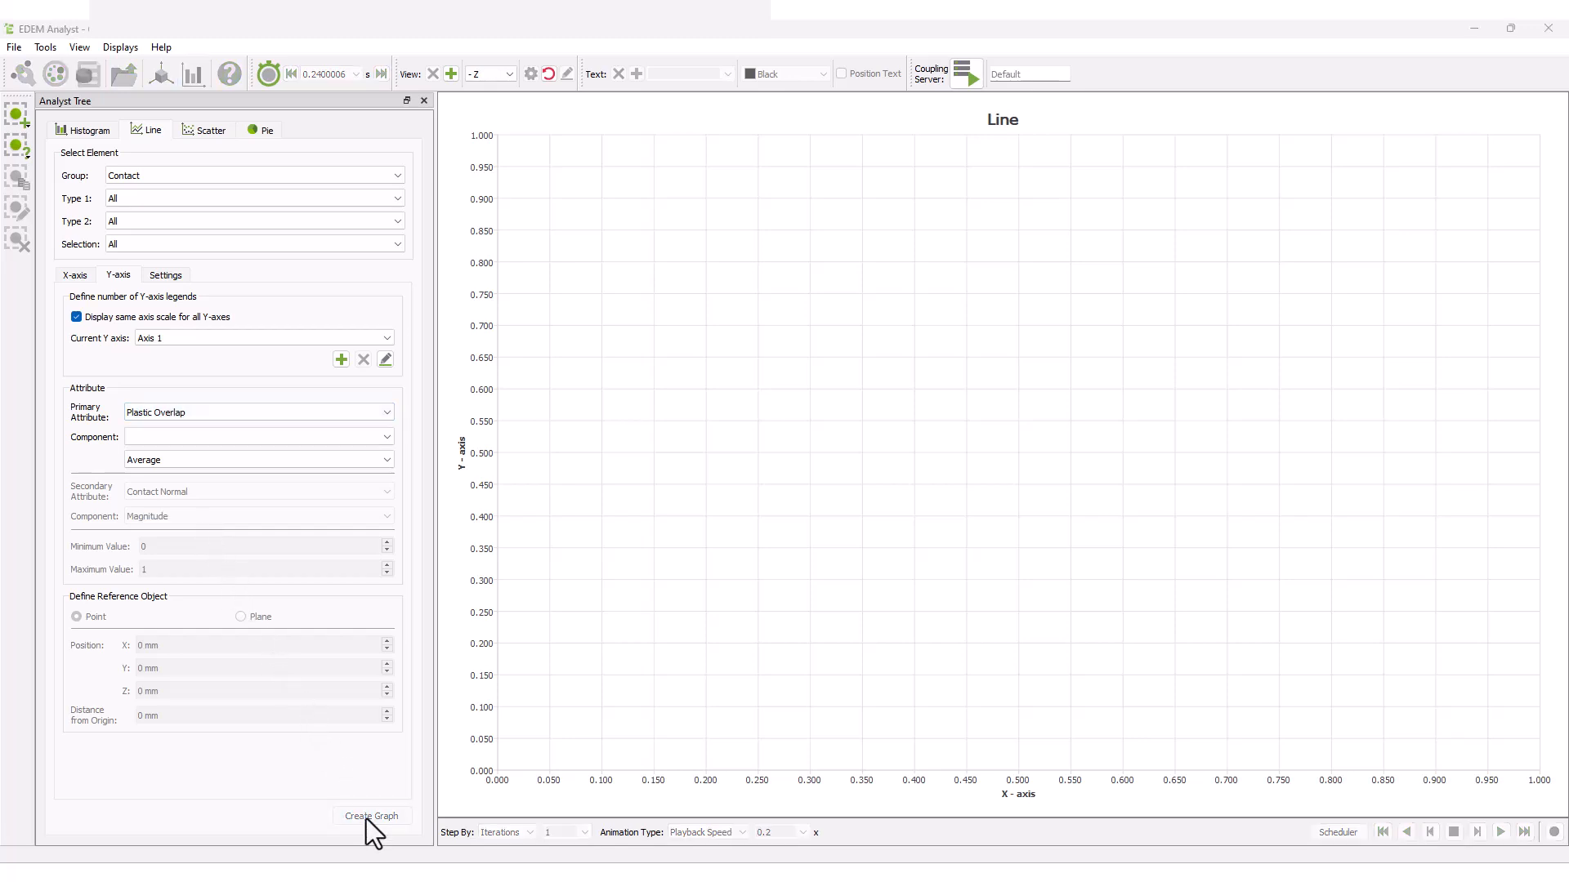